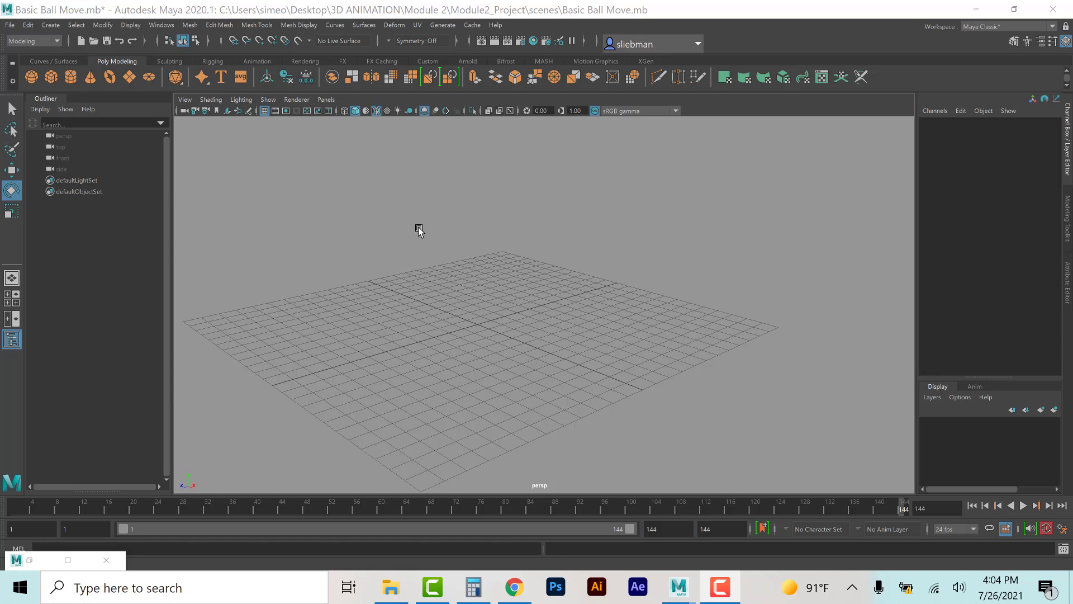
Start a new project and name it VariableIncline_Project.
{"action": "left_click", "coordinate": [11, 25]}
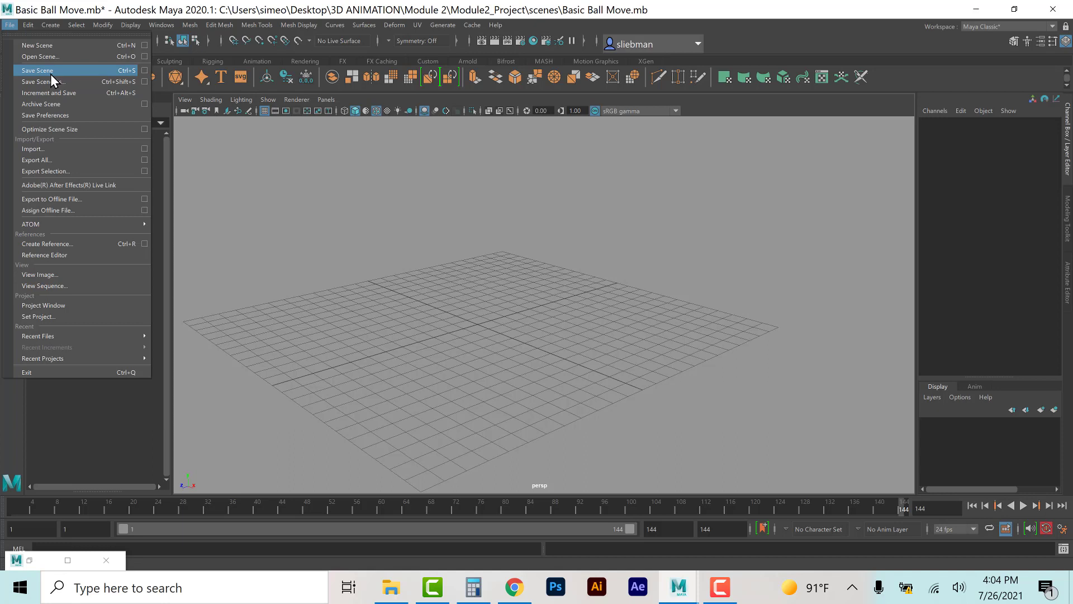
{"action": "left_click", "coordinate": [45, 305]}
{"action": "left_click", "coordinate": [652, 239]}
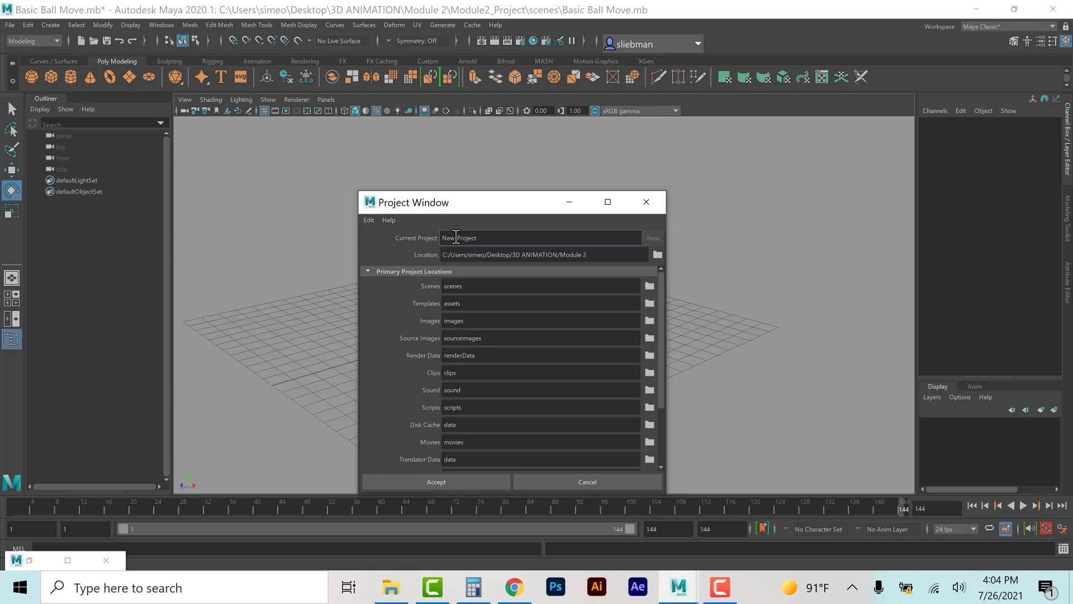
{"action": "left_click_drag", "start_coordinate": [456, 234], "coordinate": [423, 240]}
{"action": "type", "text": "VariableIncline_"}
Set the project location to the Module 1 folder inside 3D ANIMATION and create the project.
{"action": "left_click", "coordinate": [657, 254]}
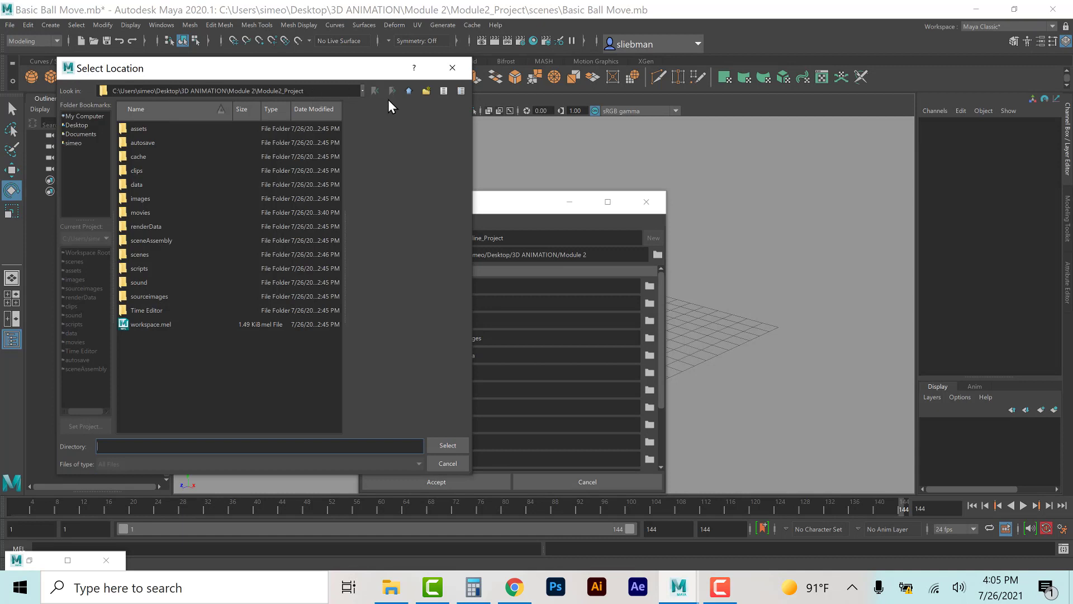
{"action": "left_click", "coordinate": [408, 91]}
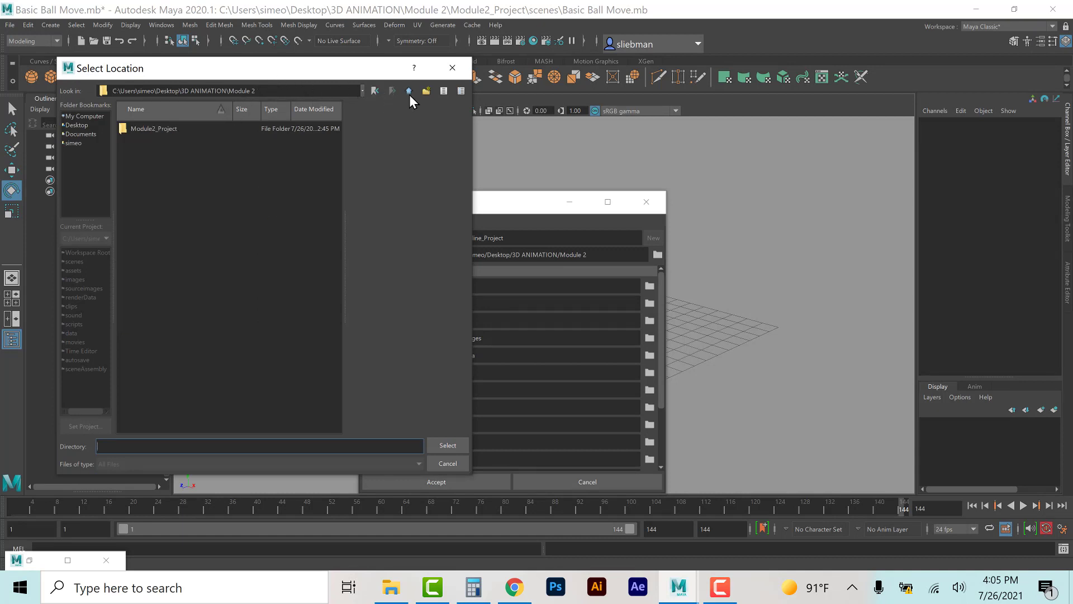
{"action": "left_click", "coordinate": [409, 91]}
{"action": "double_click", "coordinate": [179, 126]}
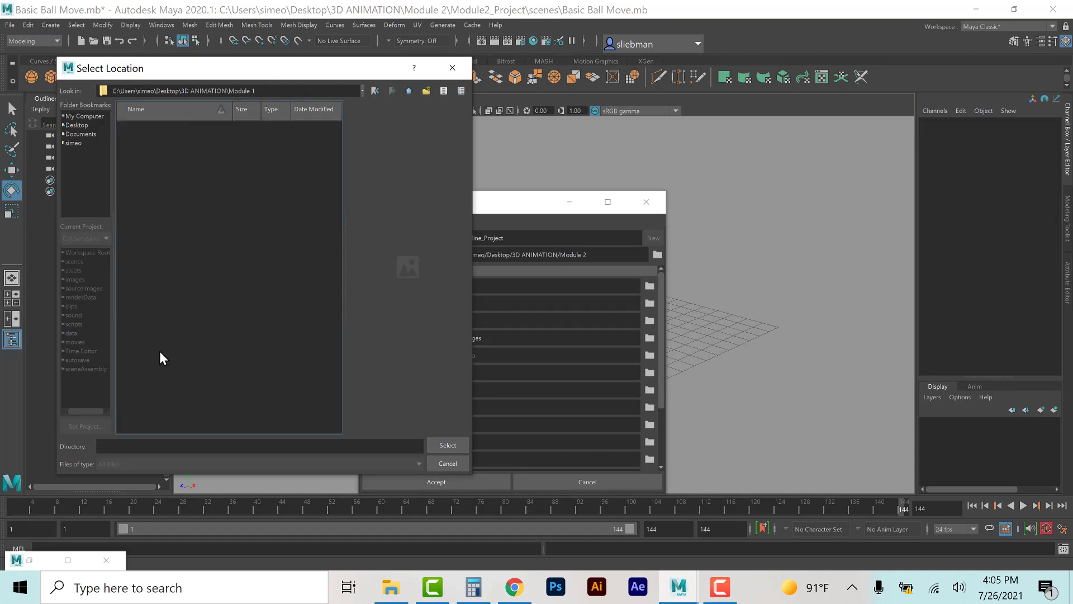
{"action": "left_click", "coordinate": [448, 445]}
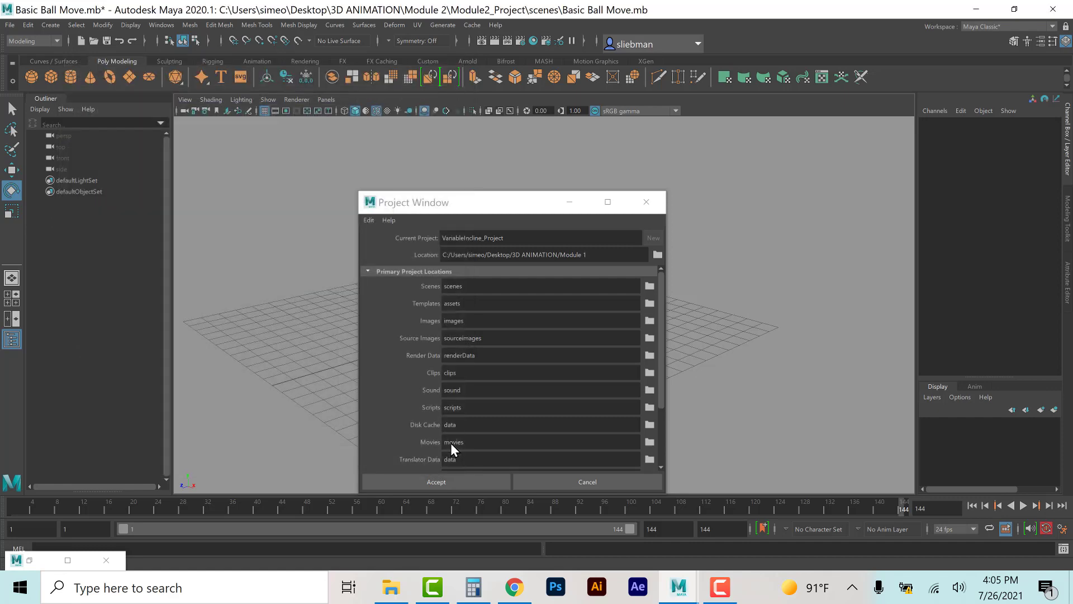
{"action": "left_click", "coordinate": [445, 484]}
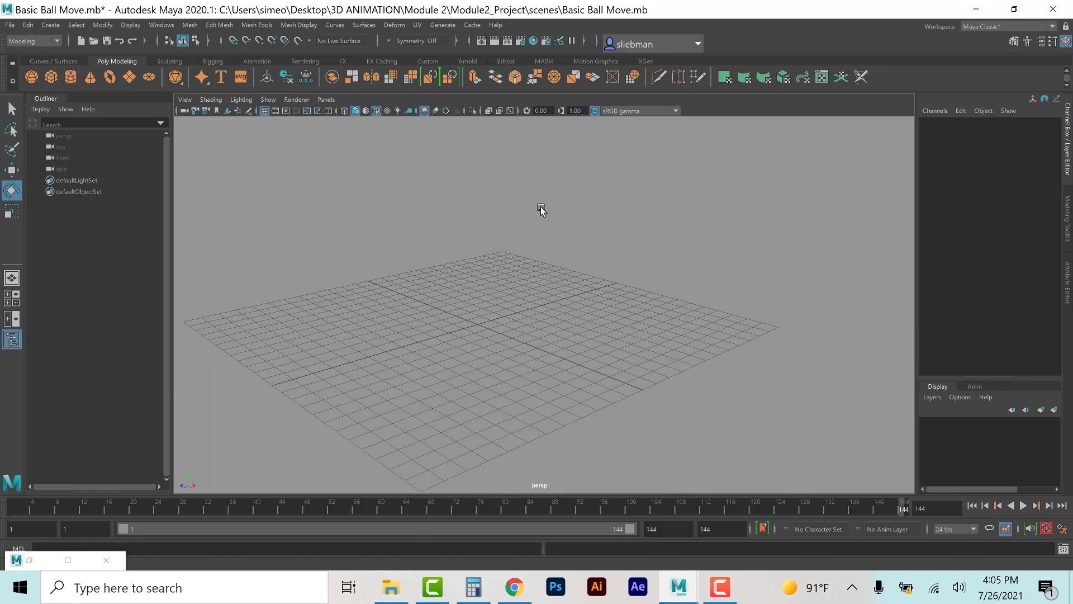
Switch to Calculator and multiply 24 by 10 to work out the frame count for ten seconds.
{"action": "double_click", "coordinate": [676, 531]}
{"action": "left_click", "coordinate": [673, 530]}
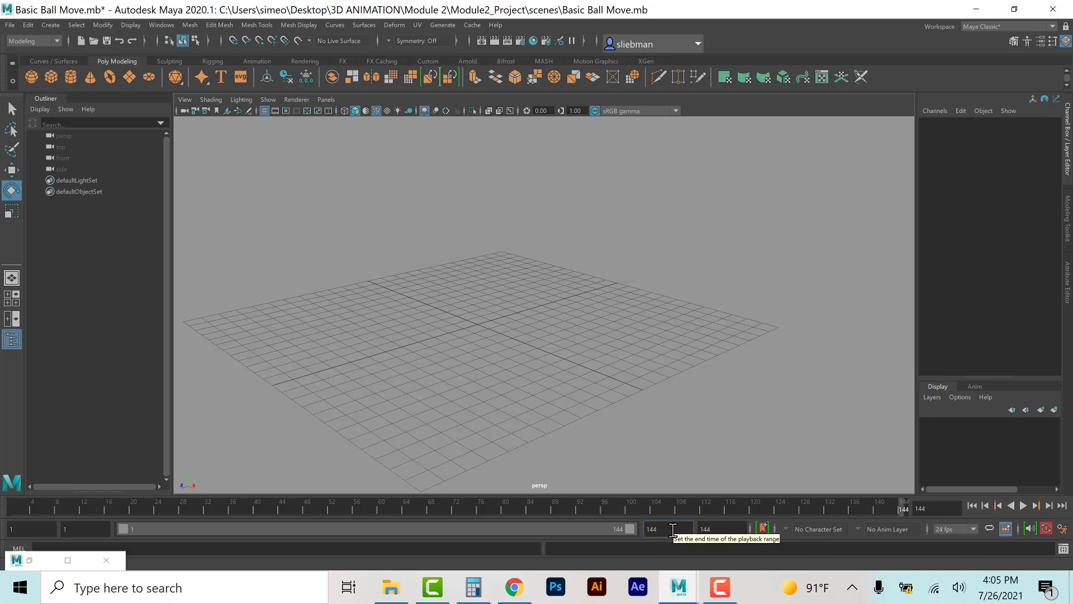
{"action": "left_click", "coordinate": [473, 587]}
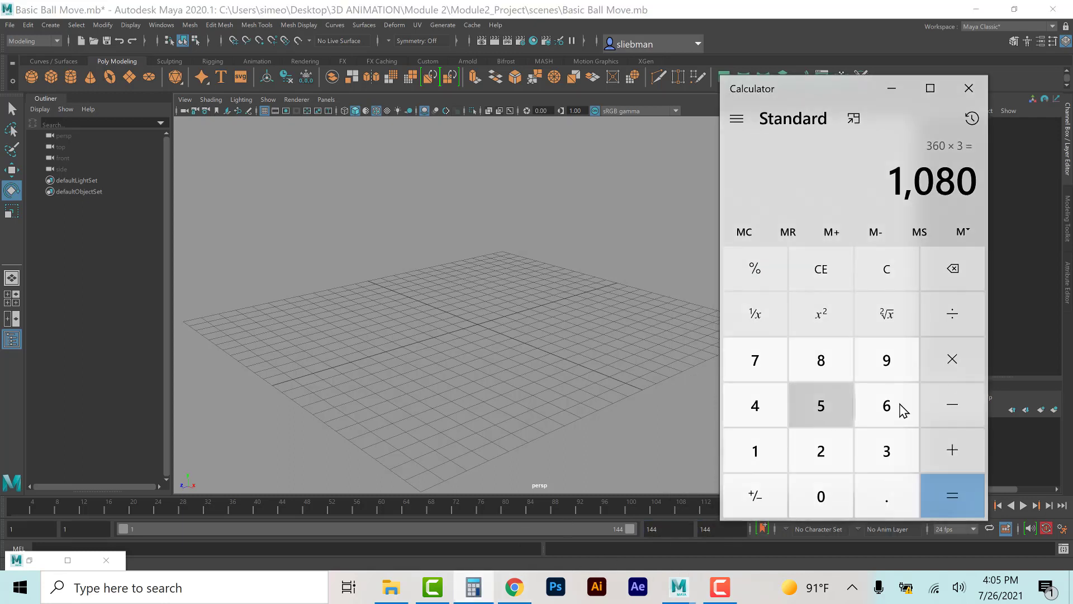
{"action": "left_click", "coordinate": [827, 442]}
{"action": "left_click", "coordinate": [755, 405]}
{"action": "left_click", "coordinate": [952, 359]}
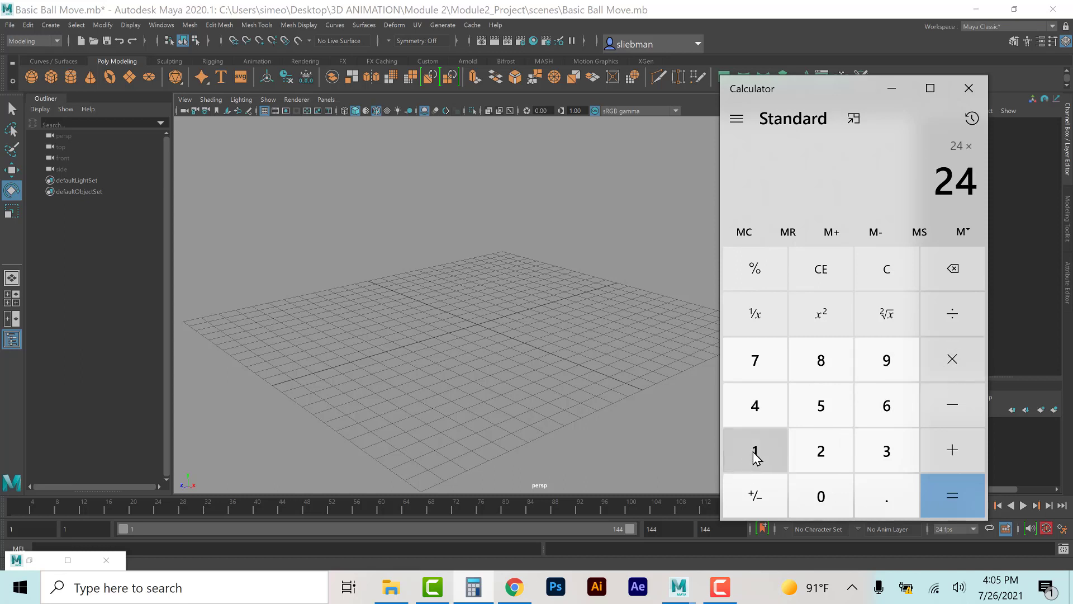
{"action": "left_click", "coordinate": [755, 450]}
{"action": "left_click", "coordinate": [820, 495]}
{"action": "left_click", "coordinate": [952, 495]}
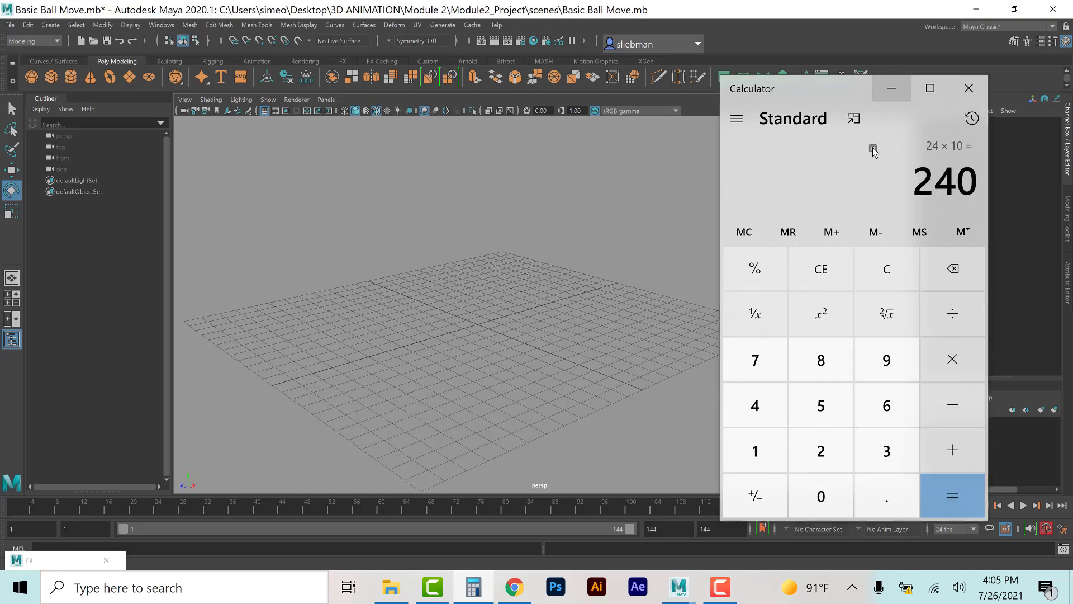
Back in Maya, set the playback end frame to 240.
{"action": "left_click", "coordinate": [673, 529]}
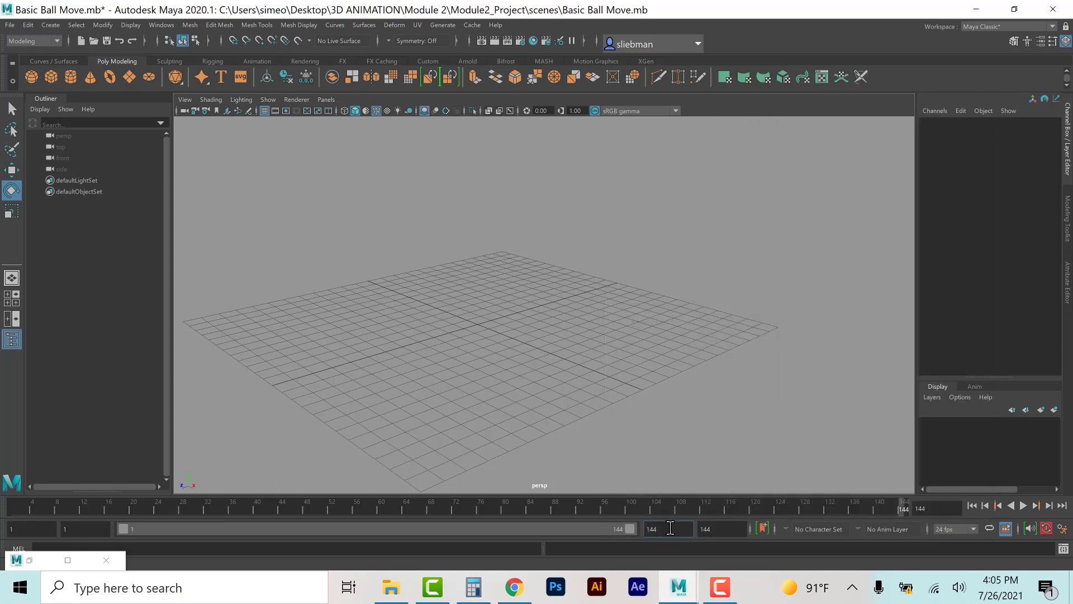
{"action": "type", "text": "240"}
{"action": "key", "text": "Tab"}
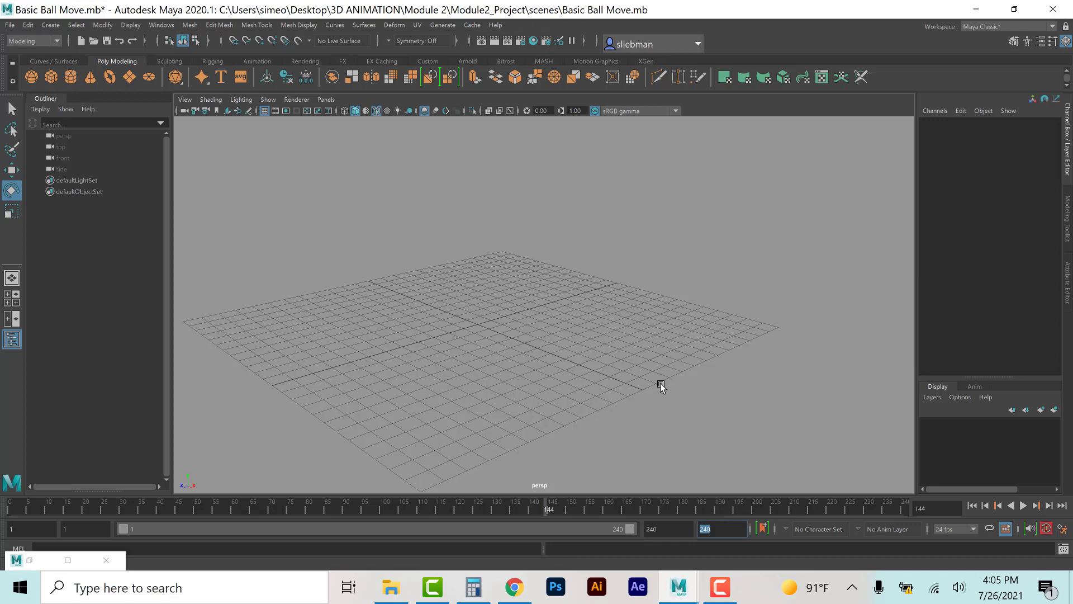
Create a polygon cube at the grid centre and raise it to about 0.63 in Y.
{"action": "mouse_move", "coordinate": [542, 330]}
{"action": "left_mouse_down", "text": "alt"}
{"action": "mouse_move", "coordinate": [609, 318]}
{"action": "mouse_move", "coordinate": [538, 335]}
{"action": "left_mouse_up", "text": "alt"}
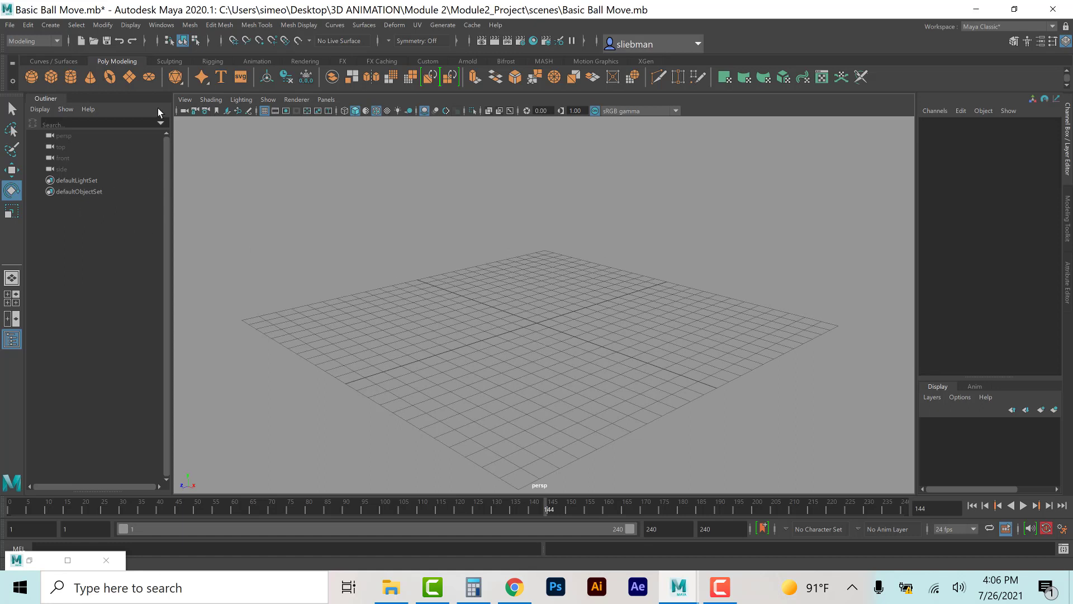
{"action": "left_click", "coordinate": [50, 76]}
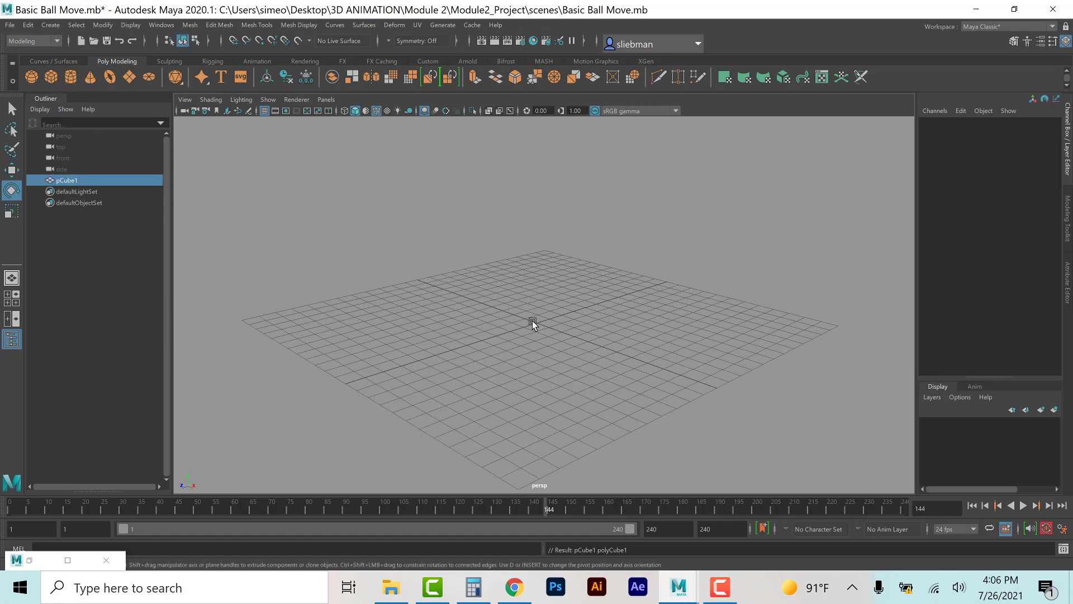
{"action": "key", "text": "w"}
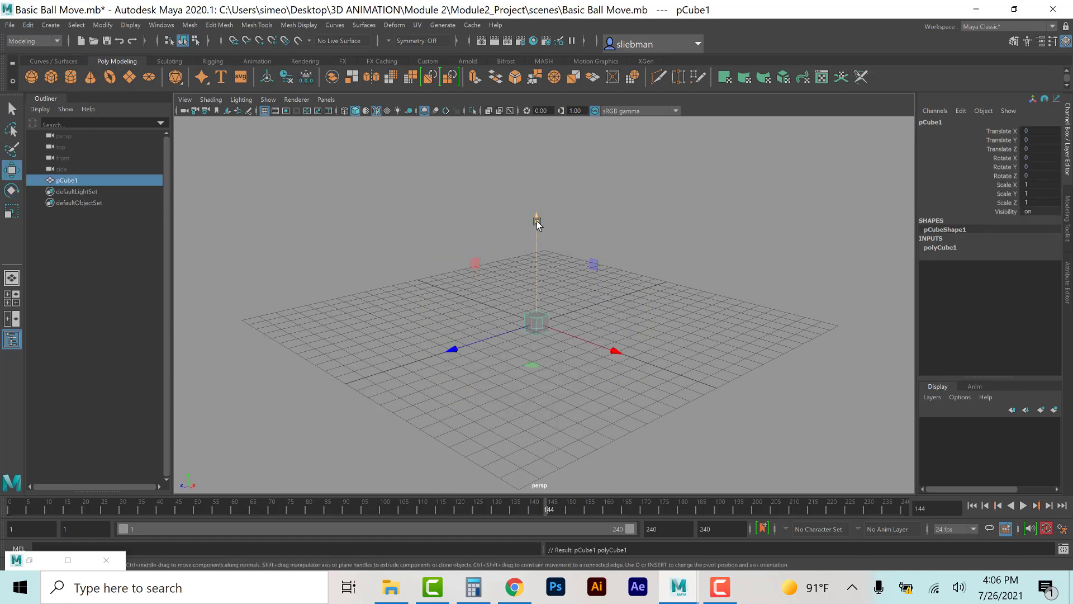
{"action": "mouse_move", "coordinate": [537, 220]}
{"action": "left_mouse_down"}
{"action": "mouse_move", "coordinate": [537, 197]}
{"action": "mouse_move", "coordinate": [530, 213]}
{"action": "left_mouse_up"}
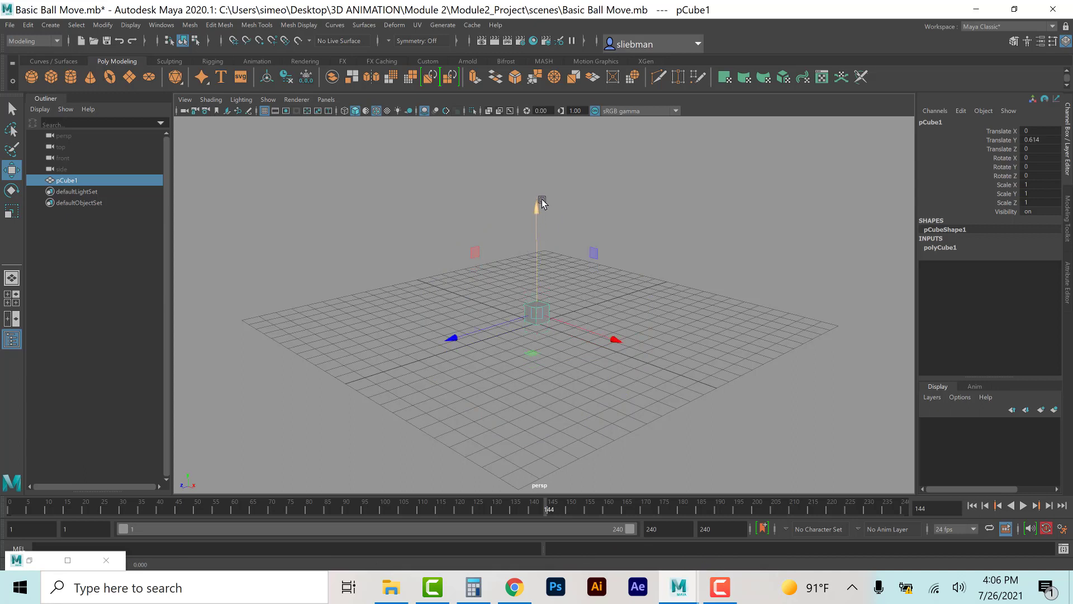
{"action": "mouse_move", "coordinate": [531, 209]}
{"action": "left_mouse_down"}
{"action": "mouse_move", "coordinate": [536, 263]}
{"action": "mouse_move", "coordinate": [543, 210]}
{"action": "left_mouse_up"}
Adjust the display size of the cube's move manipulator until it is comfortable to handle.
{"action": "key", "text": "plus"}
{"action": "key", "text": "plus"}
{"action": "key", "text": "plus"}
{"action": "key", "text": "plus"}
{"action": "key", "text": "plus"}
{"action": "key", "text": "plus"}
{"action": "key", "text": "plus"}
{"action": "key", "text": "plus"}
{"action": "key", "text": "plus"}
{"action": "key", "text": "plus"}
{"action": "key", "text": "plus"}
{"action": "key", "text": "plus"}
{"action": "key", "text": "plus"}
{"action": "key", "text": "plus"}
{"action": "key", "text": "plus"}
{"action": "key", "text": "plus"}
{"action": "key", "text": "plus"}
{"action": "key", "text": "plus"}
{"action": "key", "text": "plus"}
{"action": "key", "text": "plus"}
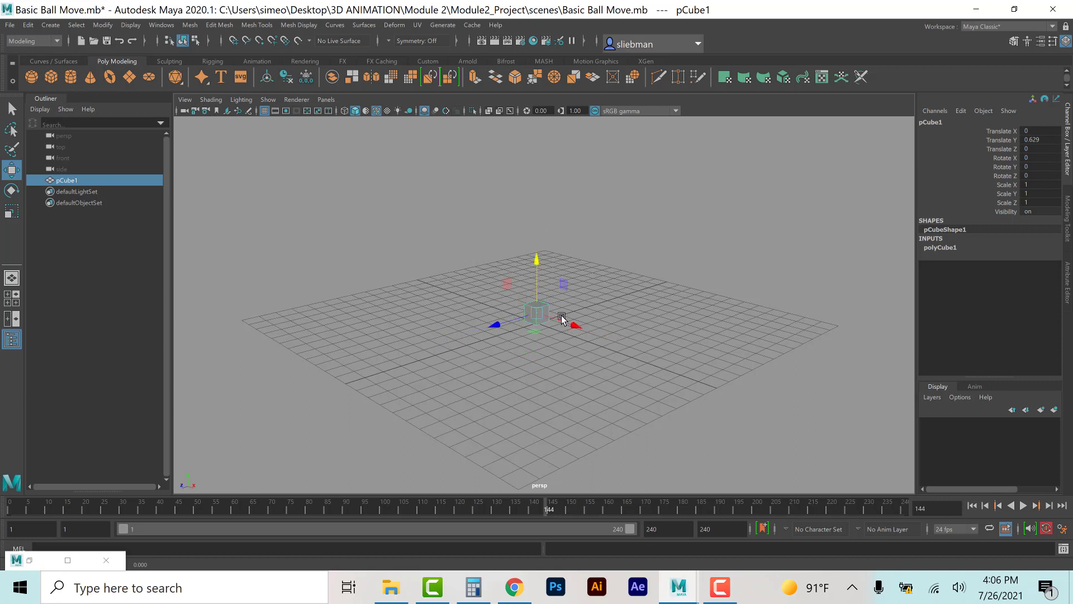
{"action": "key", "text": "minus"}
{"action": "key", "text": "minus"}
{"action": "key", "text": "minus"}
{"action": "key", "text": "minus"}
{"action": "key", "text": "minus"}
{"action": "key", "text": "minus"}
{"action": "key", "text": "minus"}
{"action": "key", "text": "minus"}
{"action": "key", "text": "minus"}
{"action": "key", "text": "minus"}
{"action": "key", "text": "minus"}
{"action": "key", "text": "minus"}
{"action": "key", "text": "minus"}
{"action": "key", "text": "minus"}
{"action": "key", "text": "minus"}
{"action": "key", "text": "minus"}
{"action": "key", "text": "plus"}
{"action": "key", "text": "plus"}
{"action": "key", "text": "plus"}
In the front view, scale the cube uniformly to about 8.7 and raise it to about 4.37 in Y.
{"action": "key", "text": "space"}
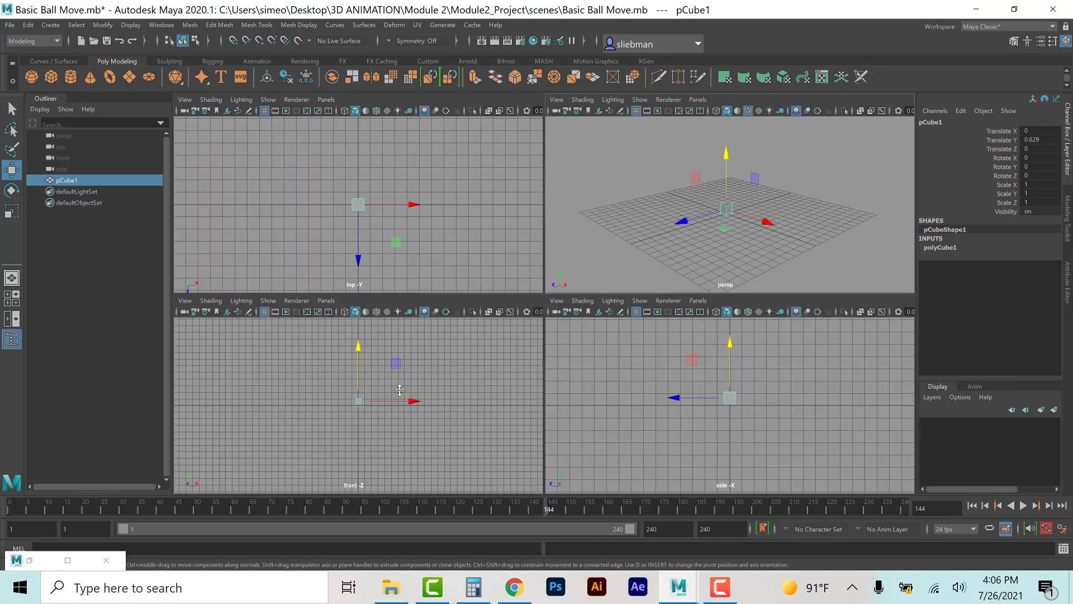
{"action": "key", "text": "space"}
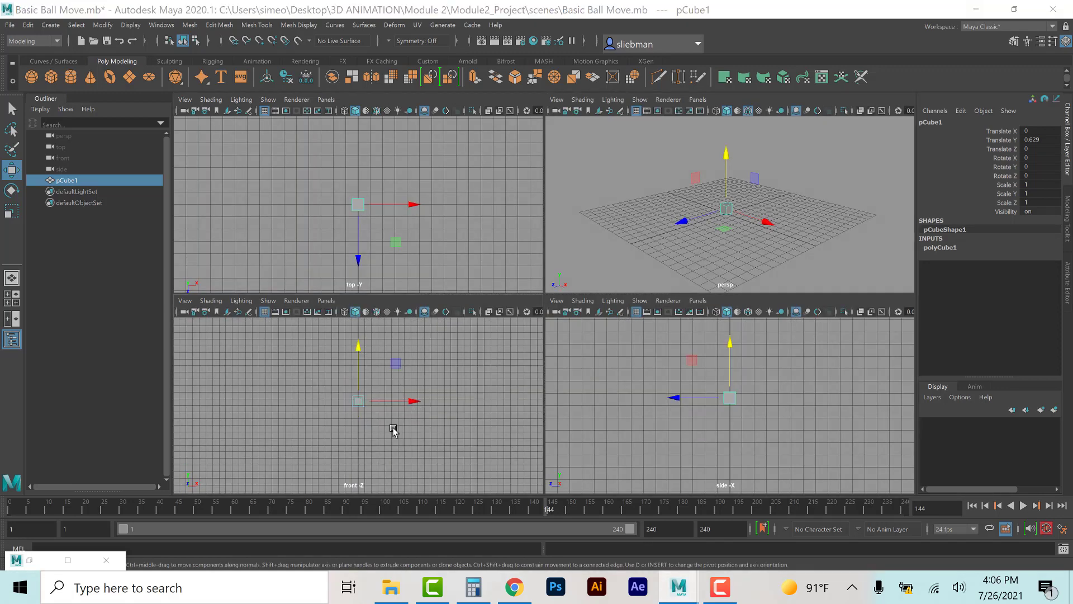
{"action": "key", "text": "space"}
{"action": "key", "text": "r"}
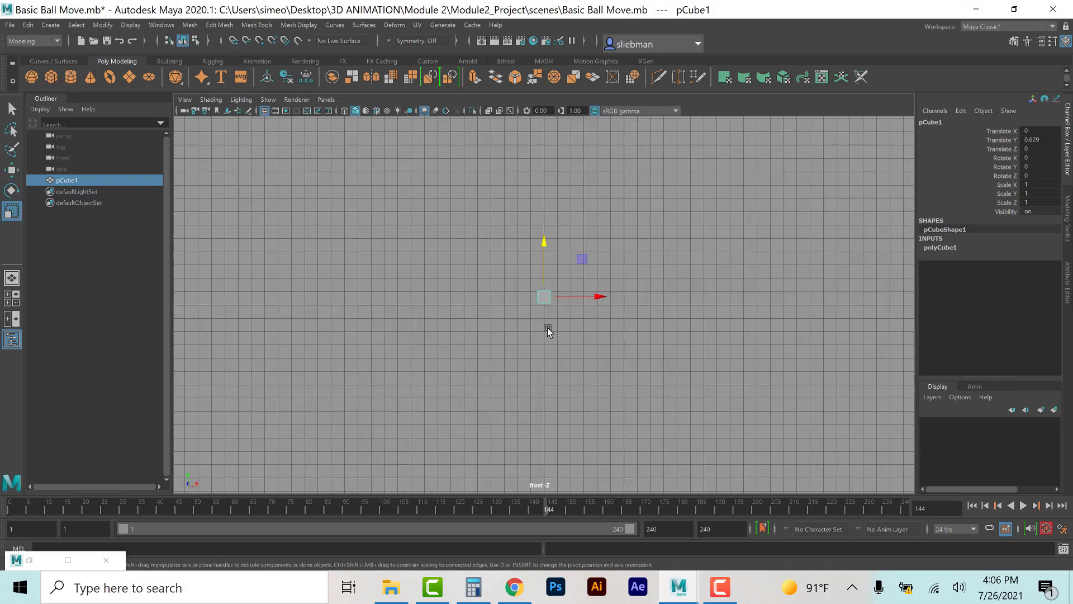
{"action": "left_click_drag", "start_coordinate": [545, 297], "coordinate": [632, 268]}
{"action": "key", "text": "w"}
{"action": "left_click_drag", "start_coordinate": [543, 237], "coordinate": [544, 194]}
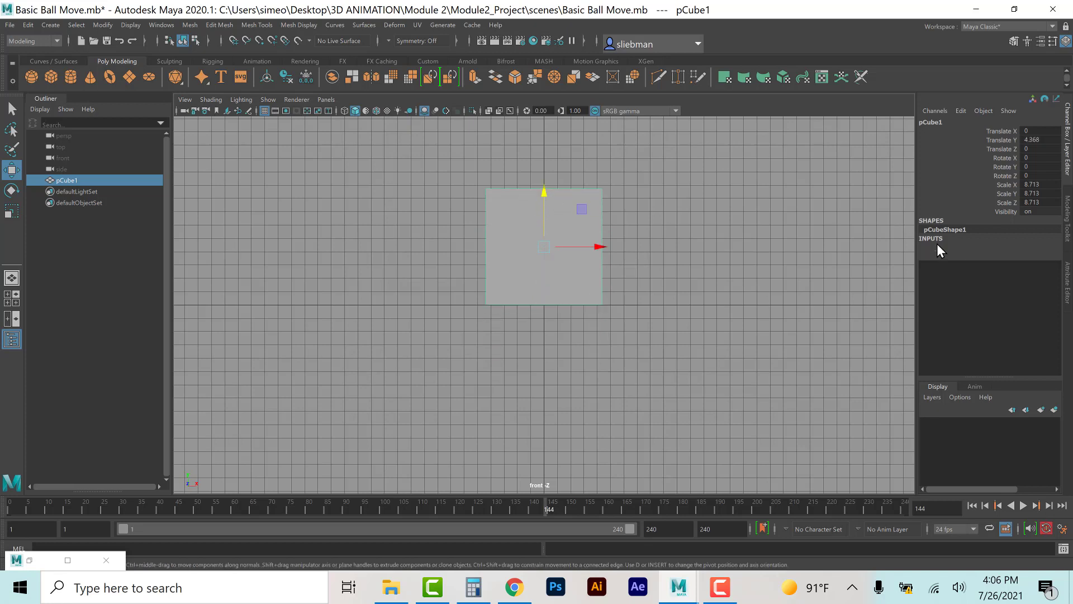
Give the cube 16 width subdivisions and two height subdivisions.
{"action": "left_click", "coordinate": [939, 247]}
{"action": "left_click_drag", "start_coordinate": [1031, 282], "coordinate": [1033, 299]}
{"action": "left_click", "coordinate": [1038, 283]}
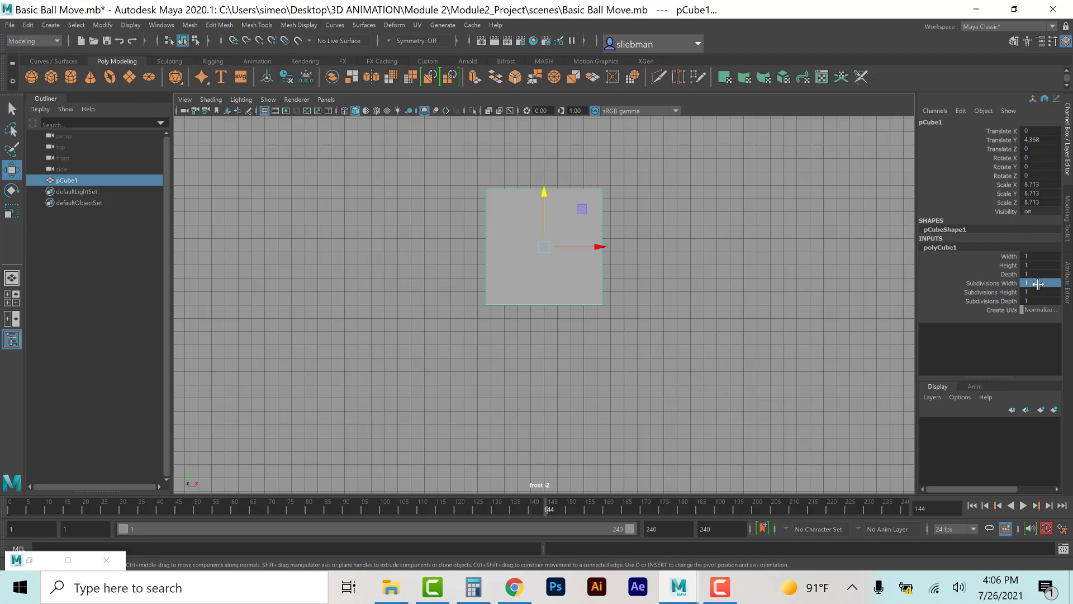
{"action": "double_click", "coordinate": [1038, 283]}
{"action": "type", "text": "16"}
{"action": "key", "text": "Tab"}
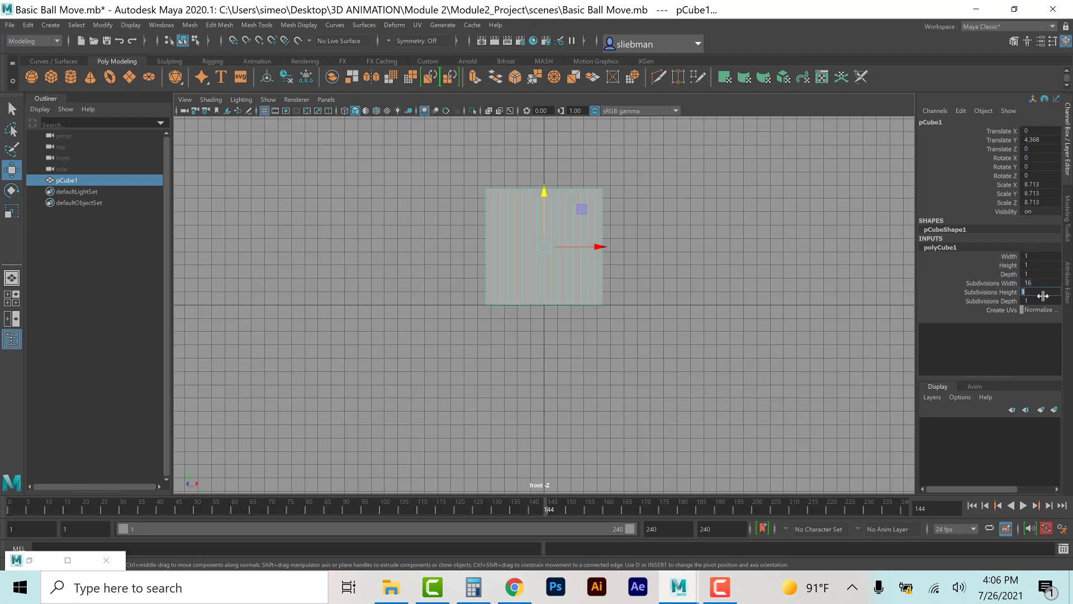
{"action": "key", "text": "Return"}
{"action": "double_click", "coordinate": [1043, 300]}
{"action": "left_click", "coordinate": [564, 257]}
Scale the cube into a long, low bar, about 80.9 in X and 5.6 in Y, resting on the ground line.
{"action": "key", "text": "r"}
{"action": "left_click_drag", "start_coordinate": [595, 247], "coordinate": [879, 239]}
{"action": "scroll", "coordinate": [627, 283], "scroll_direction": "down", "scroll_amount": 3}
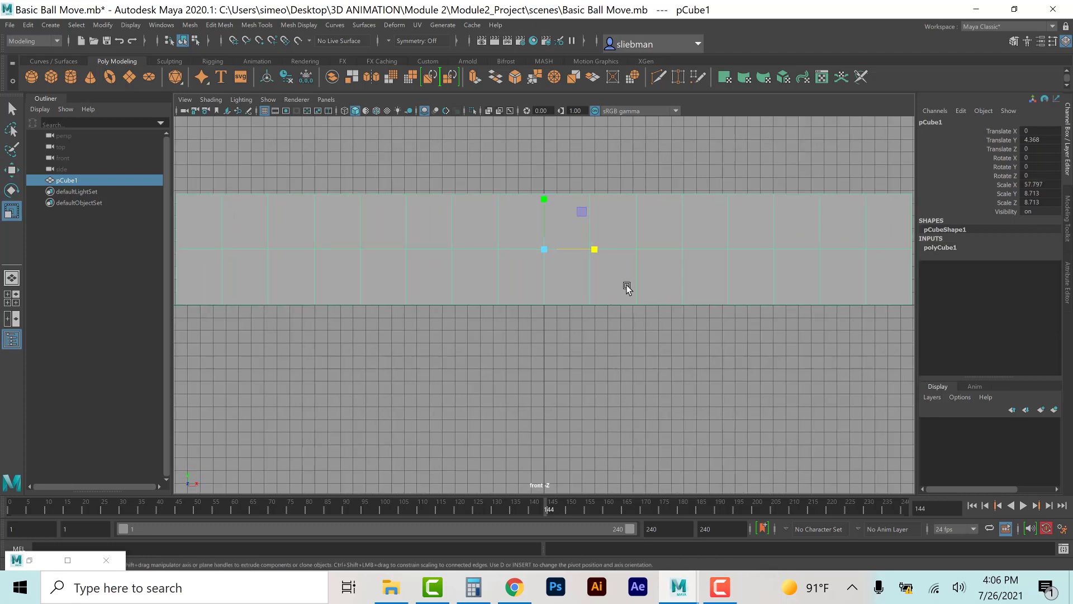
{"action": "left_click_drag", "start_coordinate": [595, 256], "coordinate": [615, 256]}
{"action": "scroll", "coordinate": [483, 295], "scroll_direction": "down", "scroll_amount": 2}
{"action": "scroll", "coordinate": [483, 295], "scroll_direction": "down", "scroll_amount": 2}
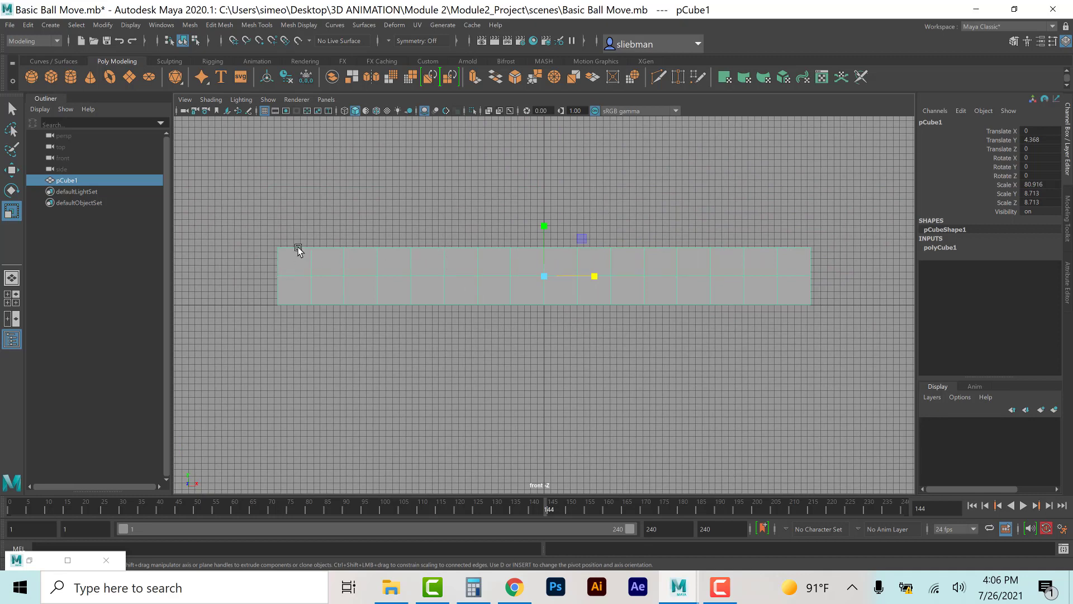
{"action": "mouse_move", "coordinate": [544, 227]}
{"action": "left_mouse_down"}
{"action": "mouse_move", "coordinate": [544, 246]}
{"action": "mouse_move", "coordinate": [545, 237]}
{"action": "left_mouse_up"}
{"action": "key", "text": "w"}
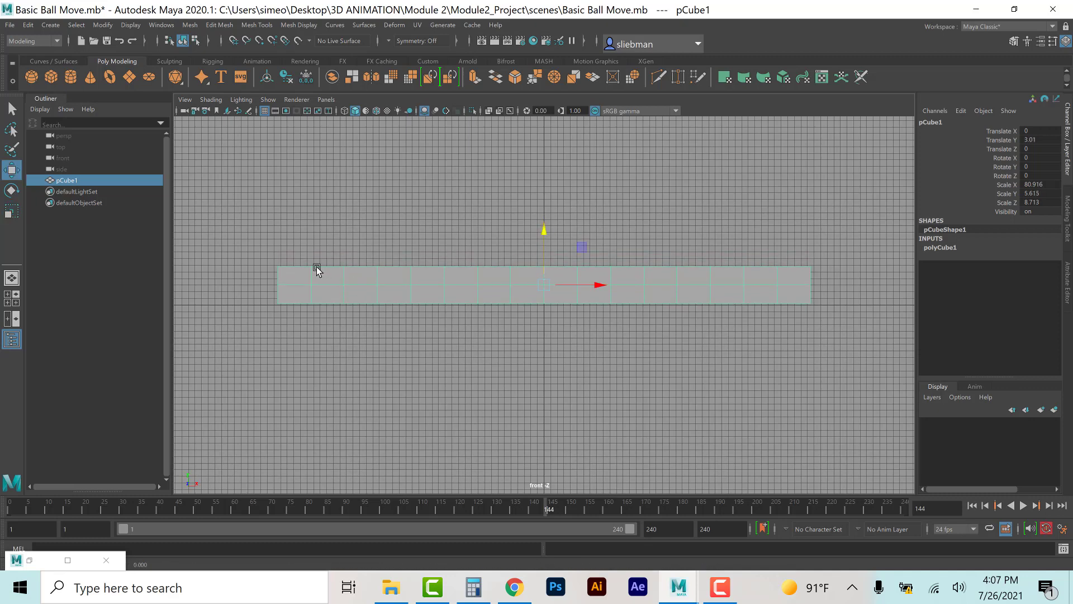
In vertex mode, extend the bar's left end outward and raise its first two top vertex columns into a tall starting platform.
{"action": "right_click_drag", "start_coordinate": [309, 278], "coordinate": [247, 280]}
{"action": "left_click_drag", "start_coordinate": [320, 317], "coordinate": [302, 285]}
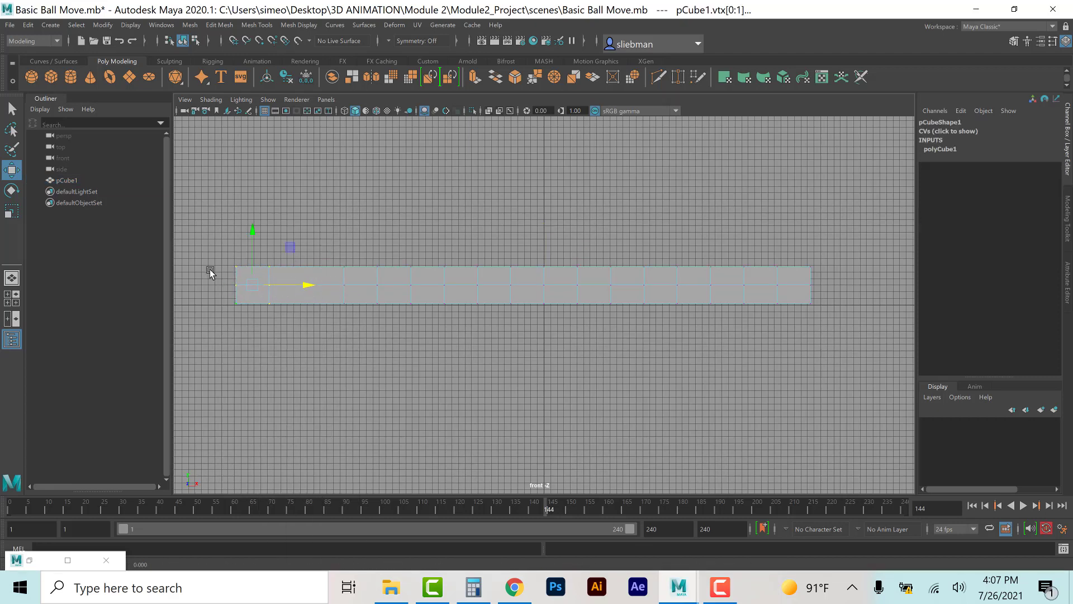
{"action": "left_click_drag", "start_coordinate": [211, 266], "coordinate": [239, 314]}
{"action": "left_click_drag", "start_coordinate": [288, 286], "coordinate": [198, 254]}
{"action": "left_click_drag", "start_coordinate": [242, 202], "coordinate": [241, 109]}
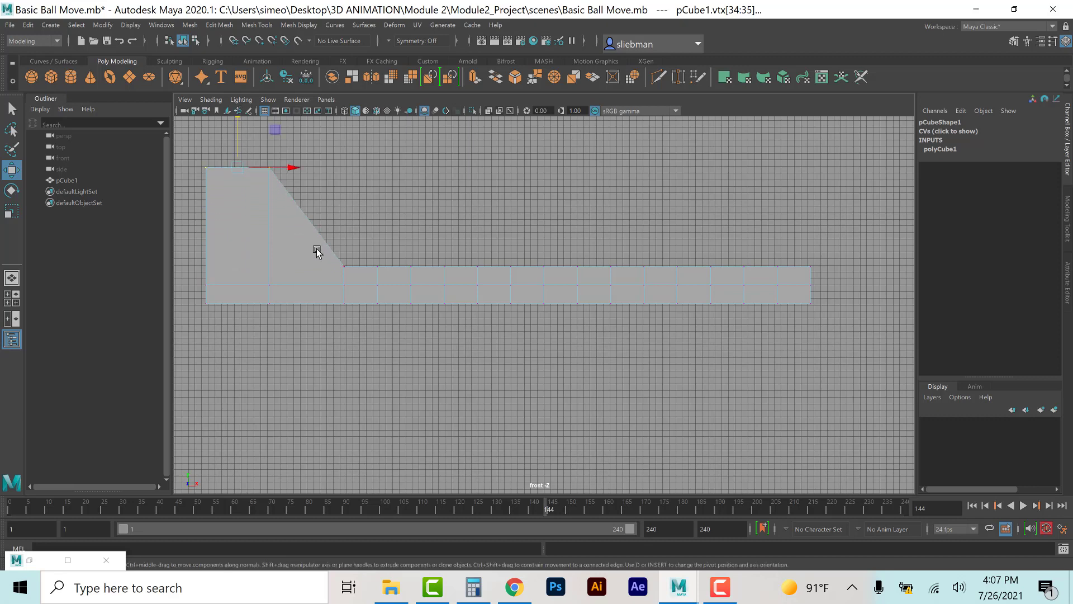
Raise the next four top vertex columns slightly and five columns right of centre higher to form two plateaus.
{"action": "left_click_drag", "start_coordinate": [315, 248], "coordinate": [453, 274]}
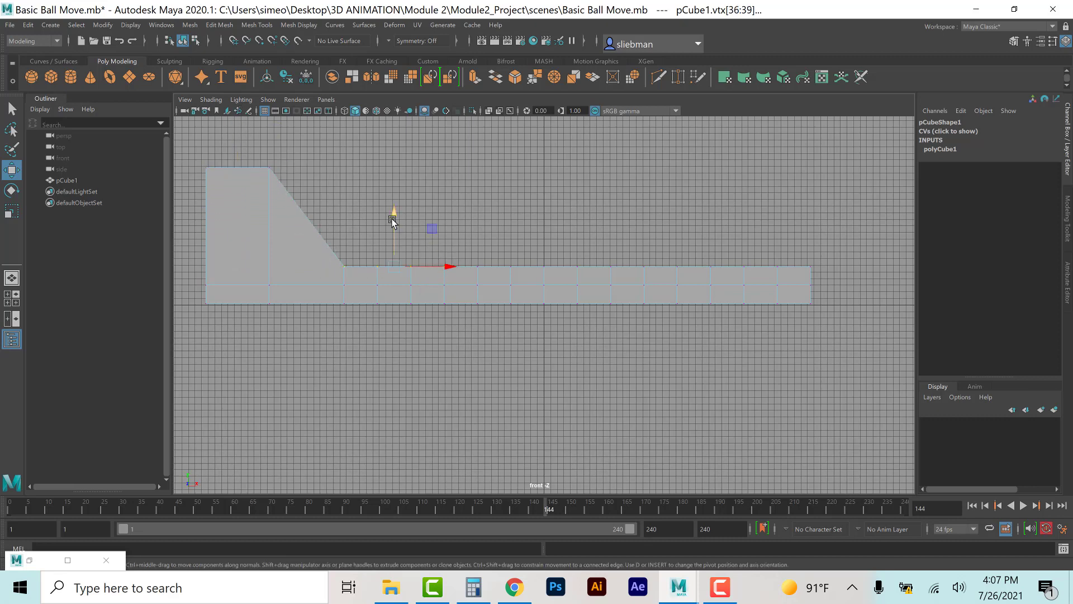
{"action": "mouse_move", "coordinate": [391, 219]}
{"action": "left_mouse_down"}
{"action": "mouse_move", "coordinate": [390, 182]}
{"action": "mouse_move", "coordinate": [383, 201]}
{"action": "left_mouse_up"}
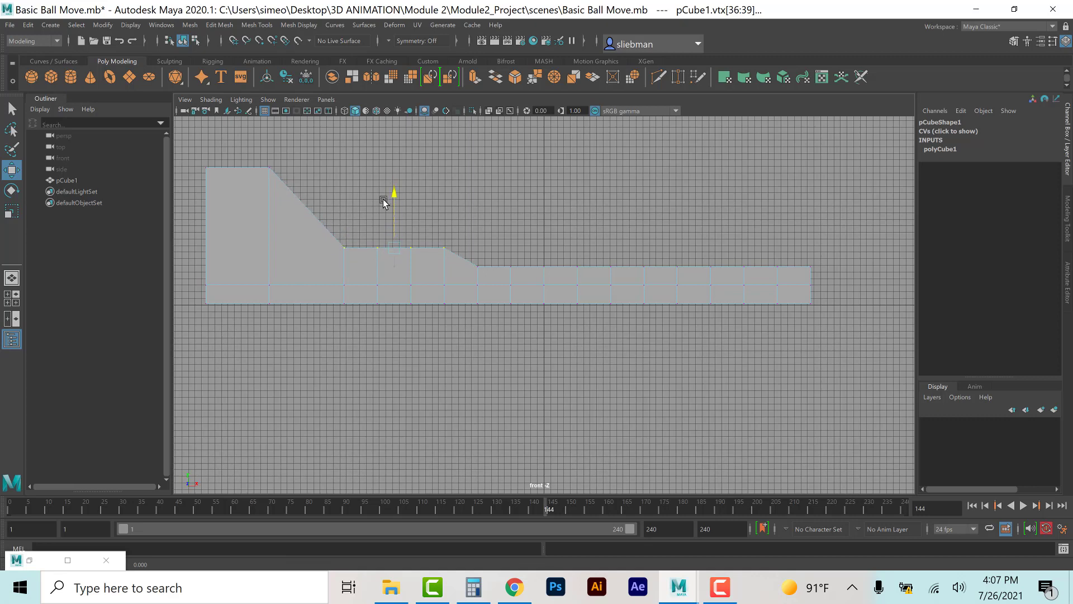
{"action": "left_click_drag", "start_coordinate": [568, 252], "coordinate": [725, 273]}
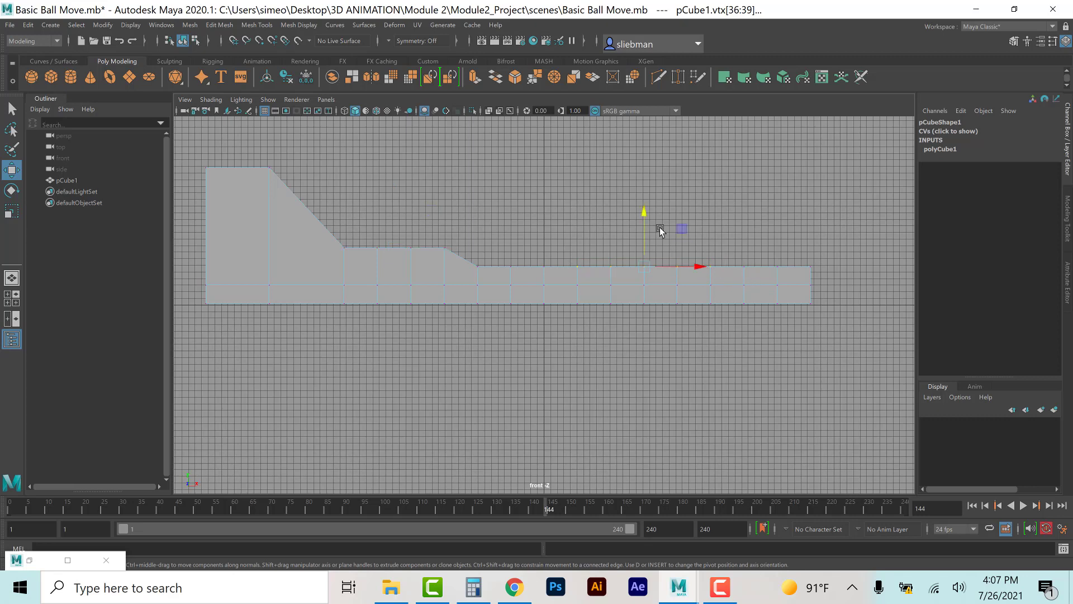
{"action": "left_click_drag", "start_coordinate": [642, 216], "coordinate": [642, 173]}
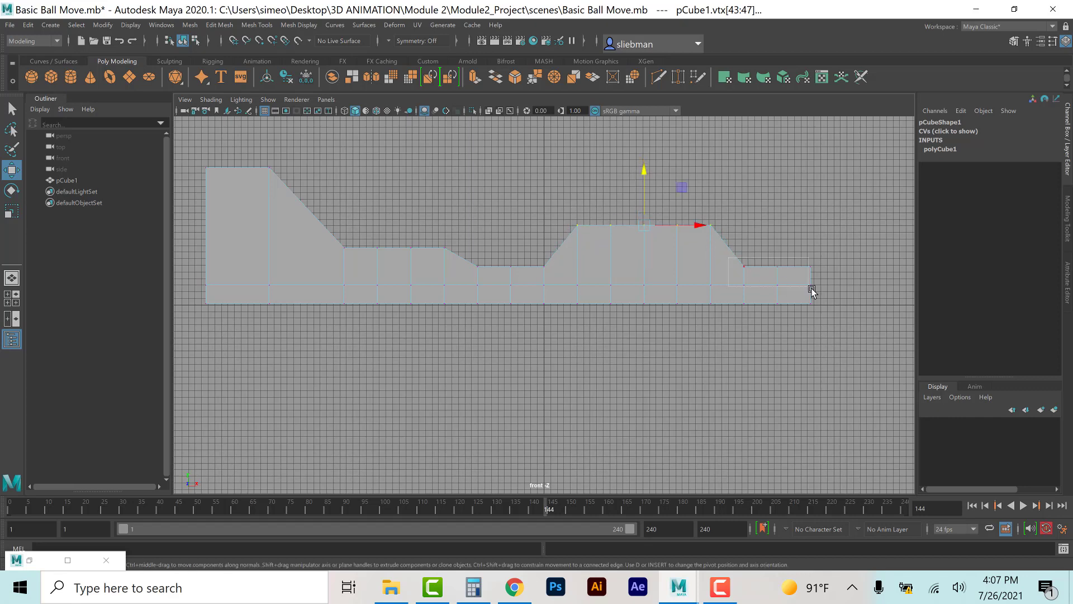
Move the bar's last three vertex columns outward along X to lengthen the final downhill slope.
{"action": "left_click_drag", "start_coordinate": [831, 328], "coordinate": [733, 257]}
{"action": "left_click_drag", "start_coordinate": [833, 285], "coordinate": [904, 285]}
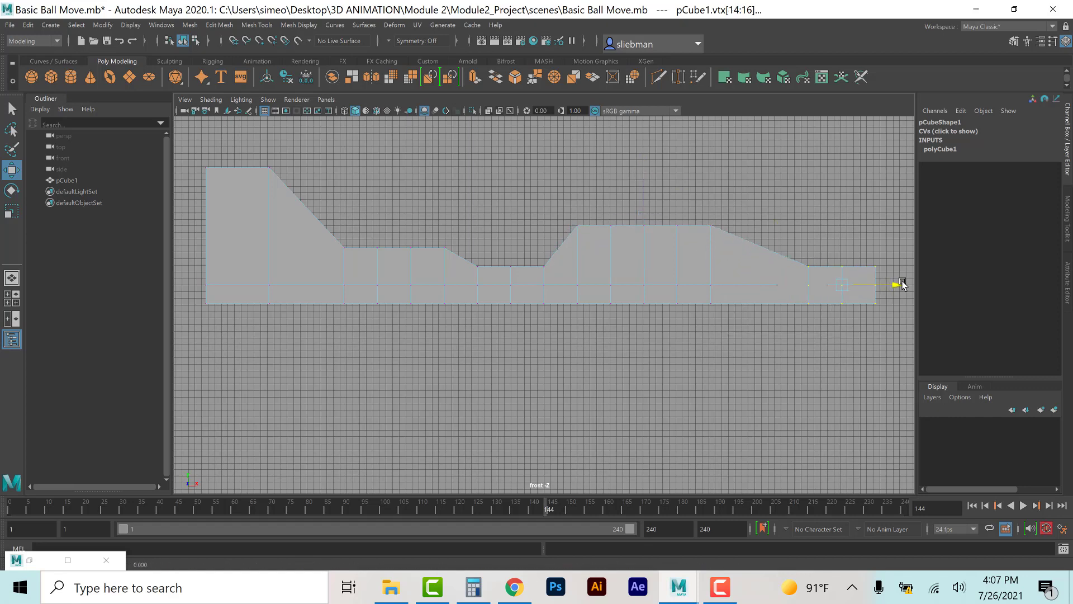
{"action": "scroll", "coordinate": [819, 328], "scroll_direction": "down", "scroll_amount": 3}
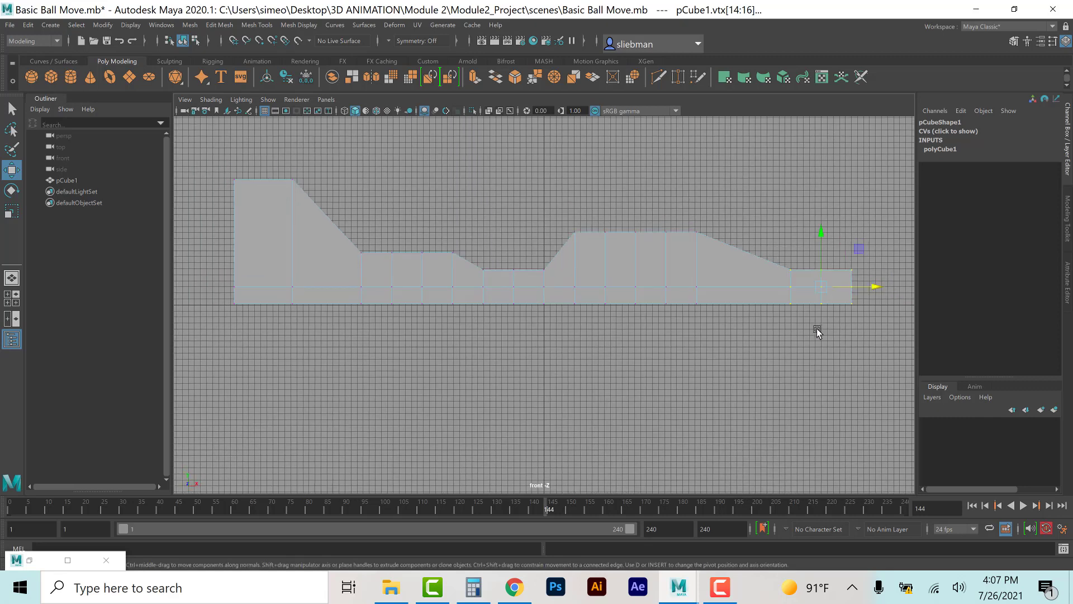
Move the bar's last two vertex columns, and the final column once more, outward along X to lengthen the flat run-out.
{"action": "left_click_drag", "start_coordinate": [859, 259], "coordinate": [787, 318]}
{"action": "left_click_drag", "start_coordinate": [860, 291], "coordinate": [883, 287]}
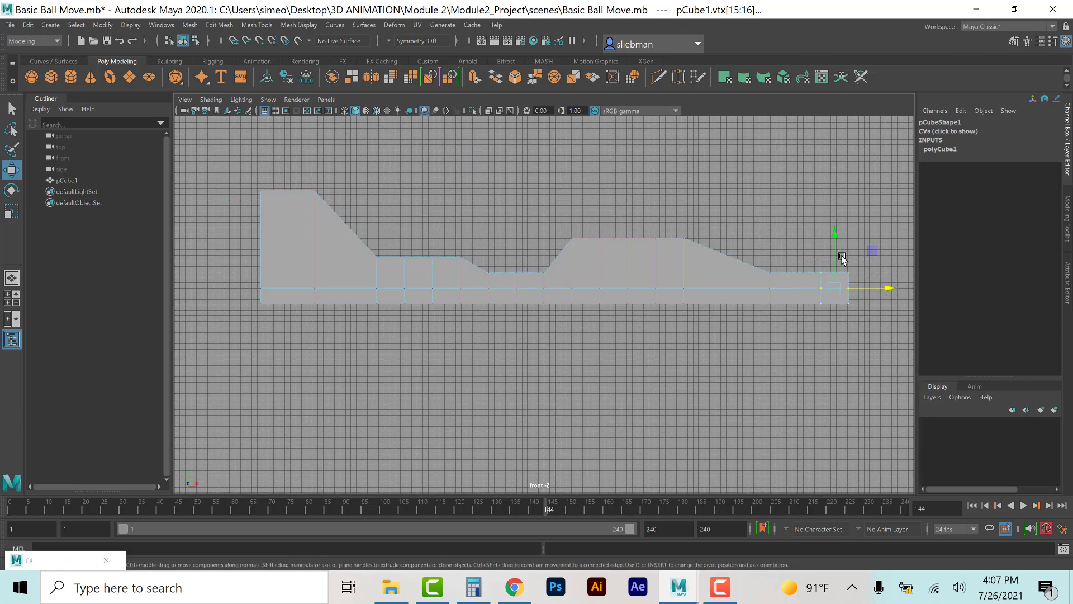
{"action": "left_click_drag", "start_coordinate": [841, 255], "coordinate": [885, 321]}
{"action": "left_click_drag", "start_coordinate": [899, 286], "coordinate": [938, 288]}
{"action": "left_click", "coordinate": [799, 224]}
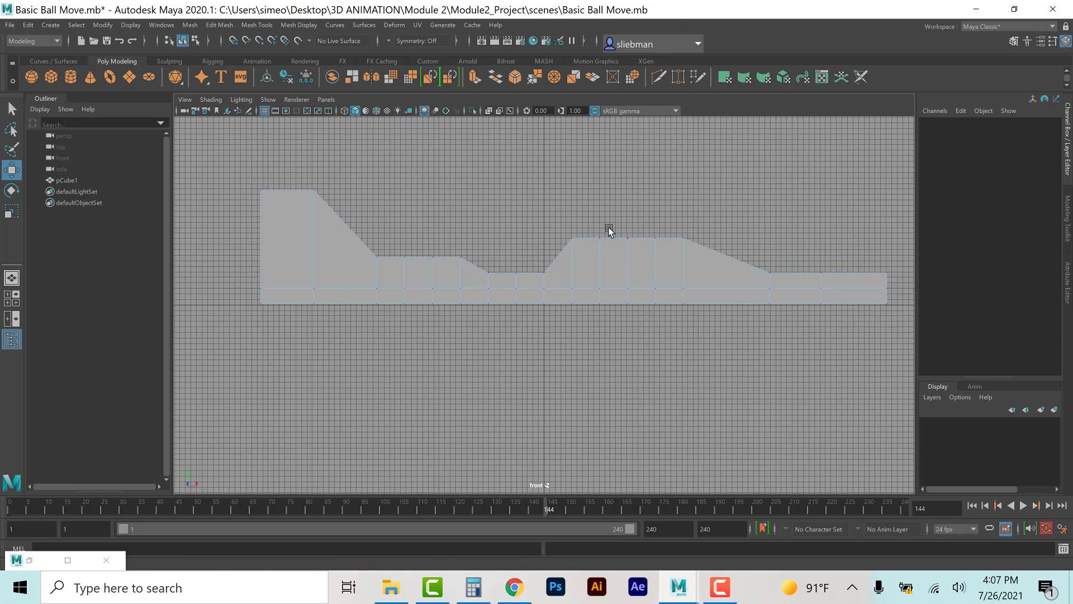
Raise the starting platform's vertices higher, shift them outward along X, and move the bottom vertices out to restore a vertical end wall.
{"action": "left_click_drag", "start_coordinate": [228, 179], "coordinate": [321, 296]}
{"action": "left_click_drag", "start_coordinate": [287, 184], "coordinate": [265, 143]}
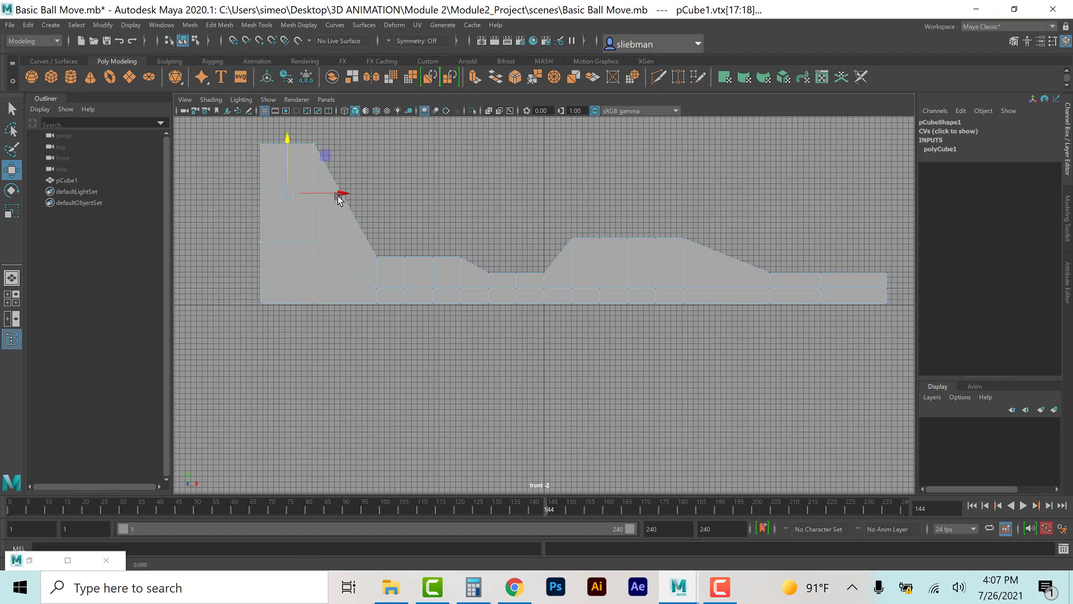
{"action": "left_click_drag", "start_coordinate": [337, 197], "coordinate": [311, 197]}
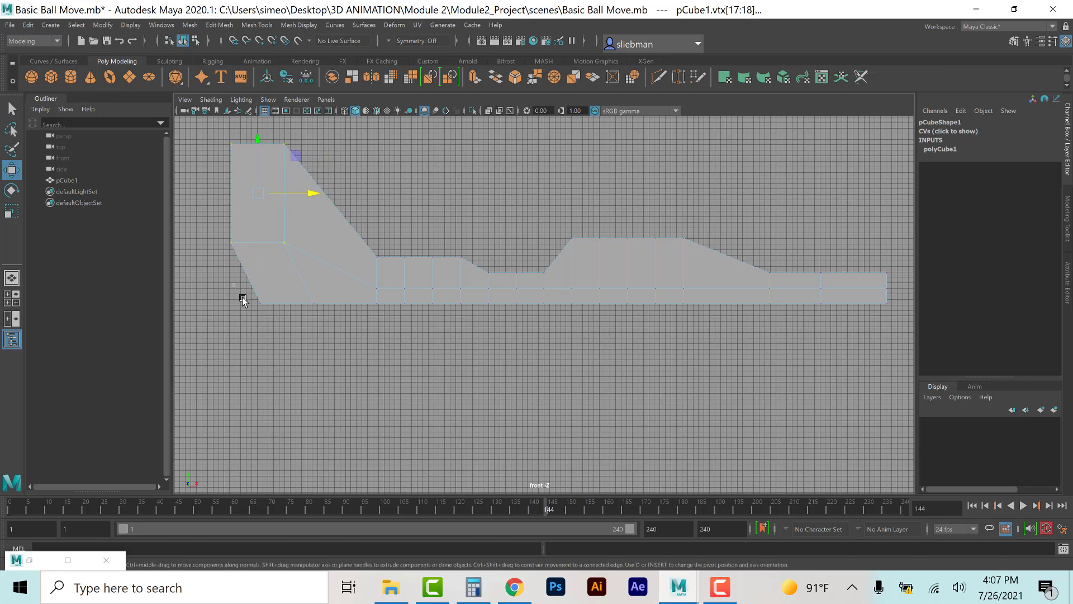
{"action": "left_click_drag", "start_coordinate": [273, 325], "coordinate": [217, 304]}
{"action": "left_click_drag", "start_coordinate": [316, 333], "coordinate": [315, 310]}
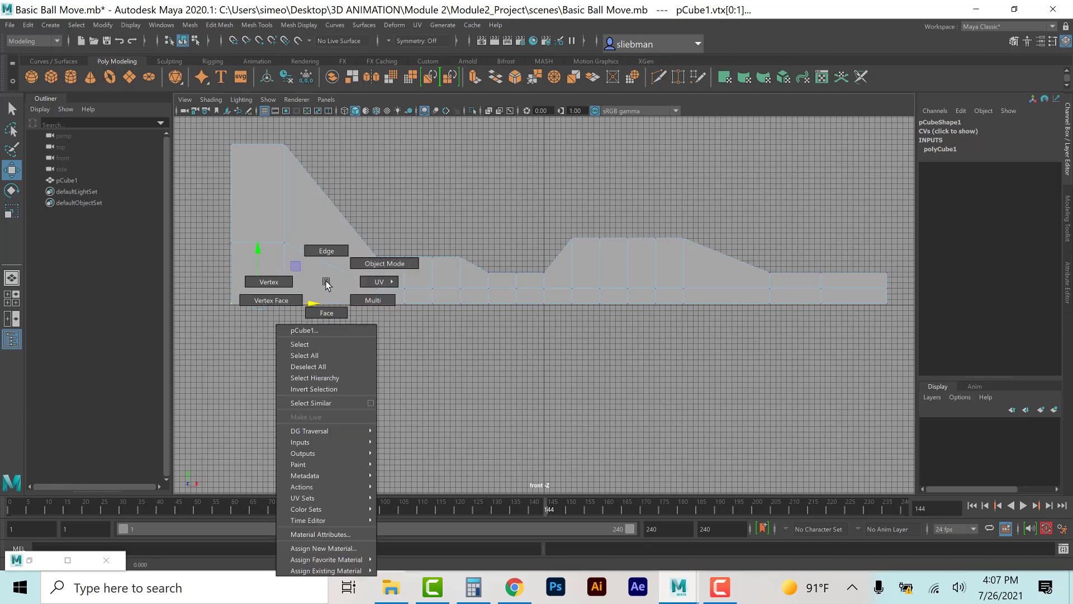
Return the track mesh to object mode and deselect it.
{"action": "right_click_drag", "start_coordinate": [327, 281], "coordinate": [275, 280]}
{"action": "right_click_drag", "start_coordinate": [276, 280], "coordinate": [383, 260]}
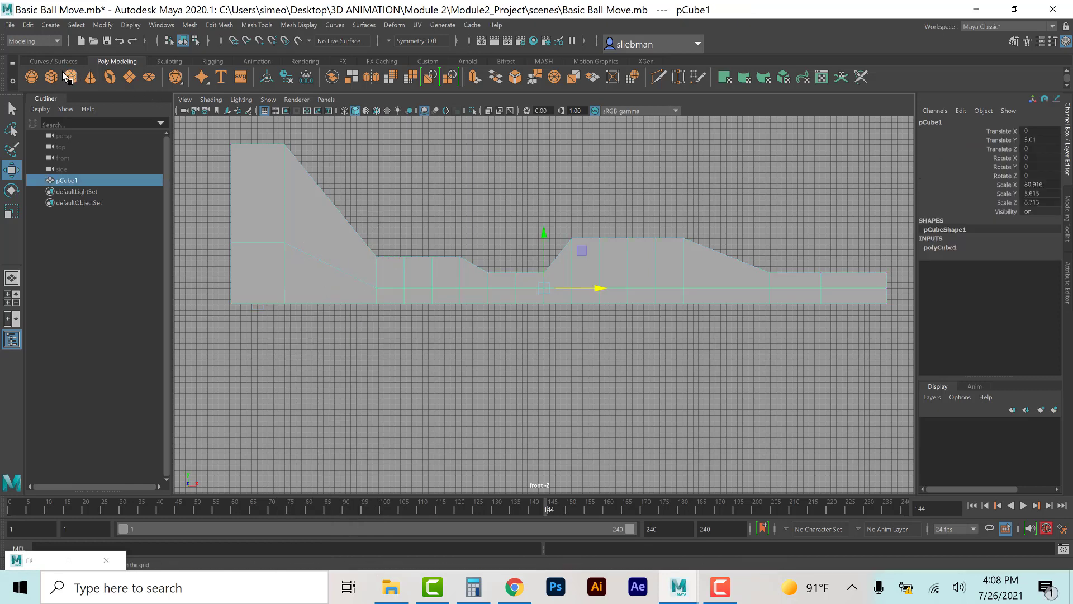
{"action": "left_click", "coordinate": [392, 210]}
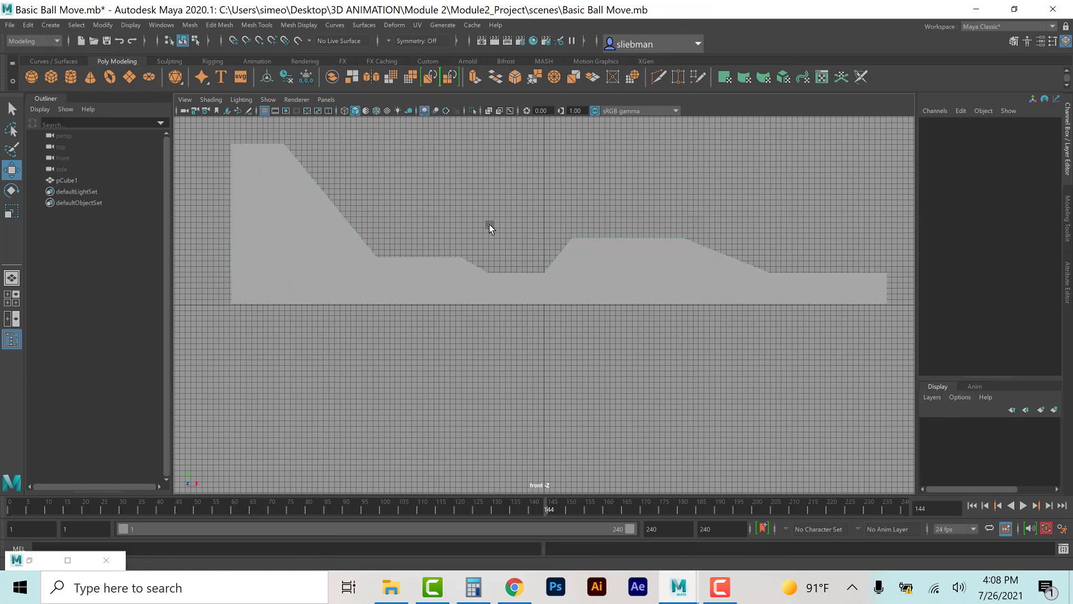
Create a polygon sphere with Subdivisions Axis and Subdivisions Height both set to 12.
{"action": "scroll", "coordinate": [580, 211], "scroll_direction": "down", "scroll_amount": 2}
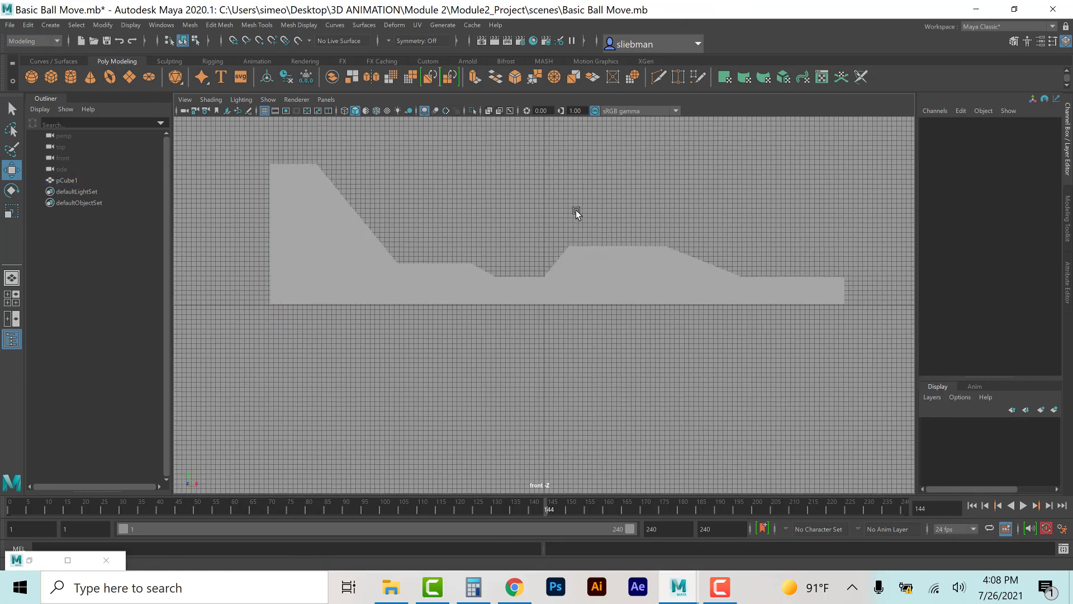
{"action": "scroll", "coordinate": [576, 209], "scroll_direction": "down", "scroll_amount": 1}
{"action": "middle_click_drag", "start_coordinate": [552, 204], "coordinate": [552, 264], "text": "alt"}
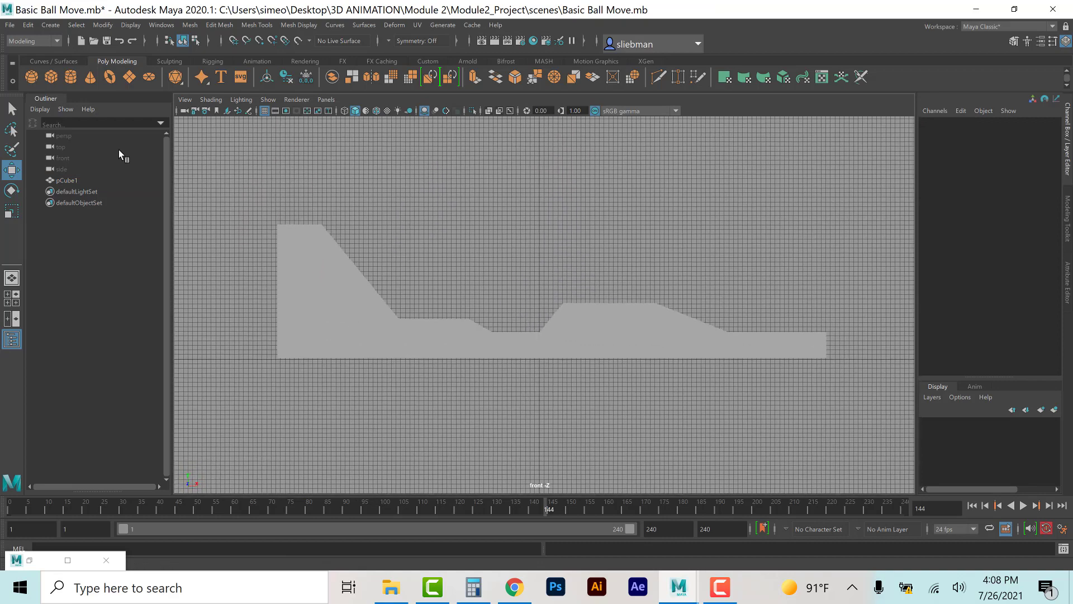
{"action": "left_click", "coordinate": [29, 82]}
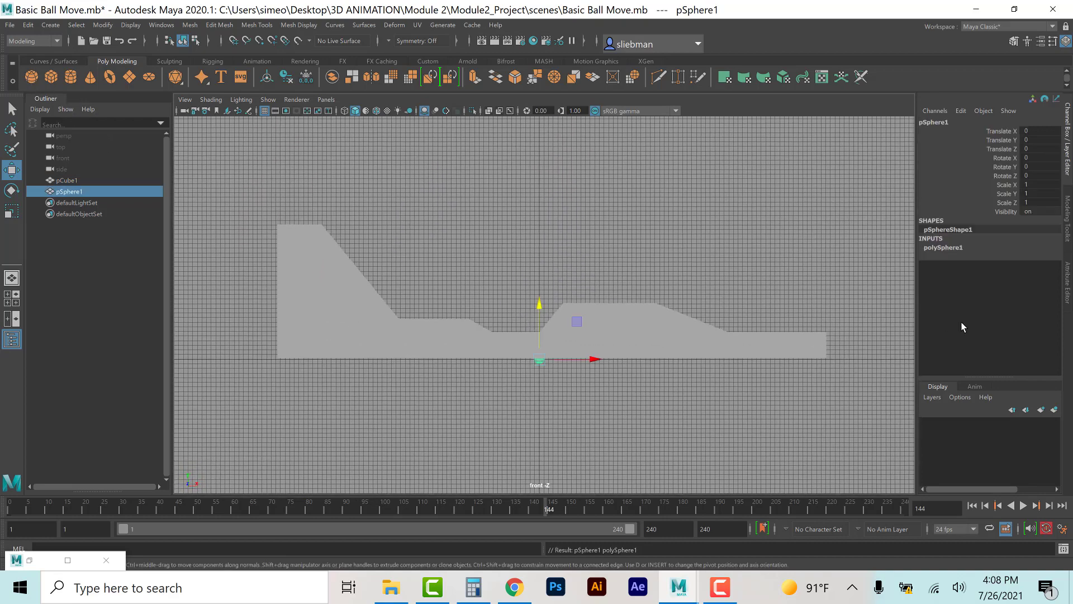
{"action": "left_click", "coordinate": [944, 247]}
{"action": "left_click", "coordinate": [1038, 265]}
{"action": "left_click", "coordinate": [1037, 273]}
{"action": "type", "text": "1"}
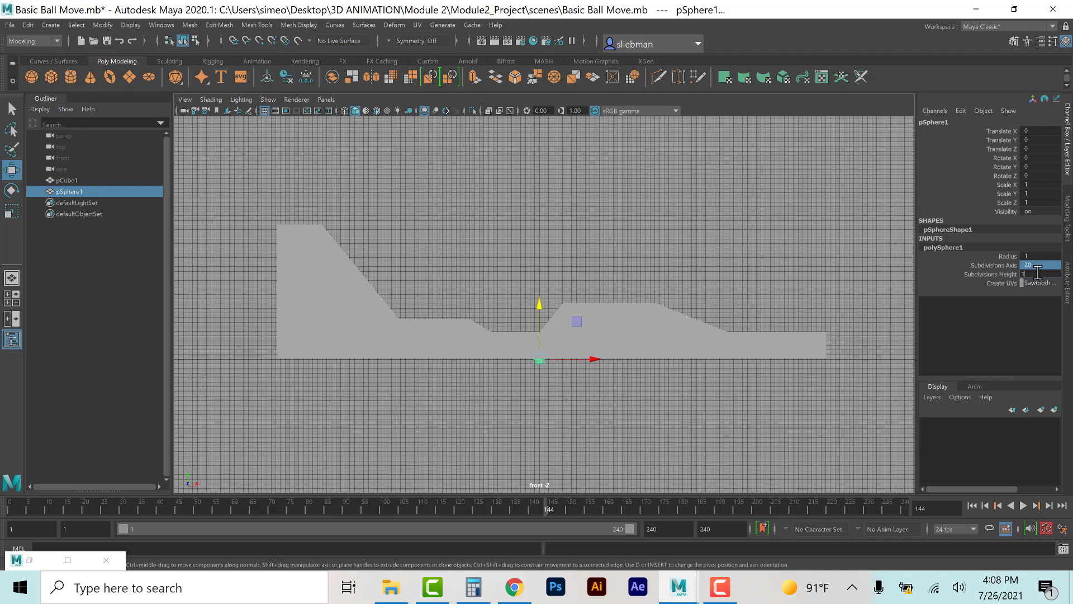
{"action": "type", "text": "2"}
{"action": "key", "text": "Return"}
Scale the sphere uniformly to about 1.73 and place it on the starting platform's edge, at about X -47.5 and Y 31.
{"action": "left_click_drag", "start_coordinate": [539, 306], "coordinate": [544, 165]}
{"action": "key", "text": "r"}
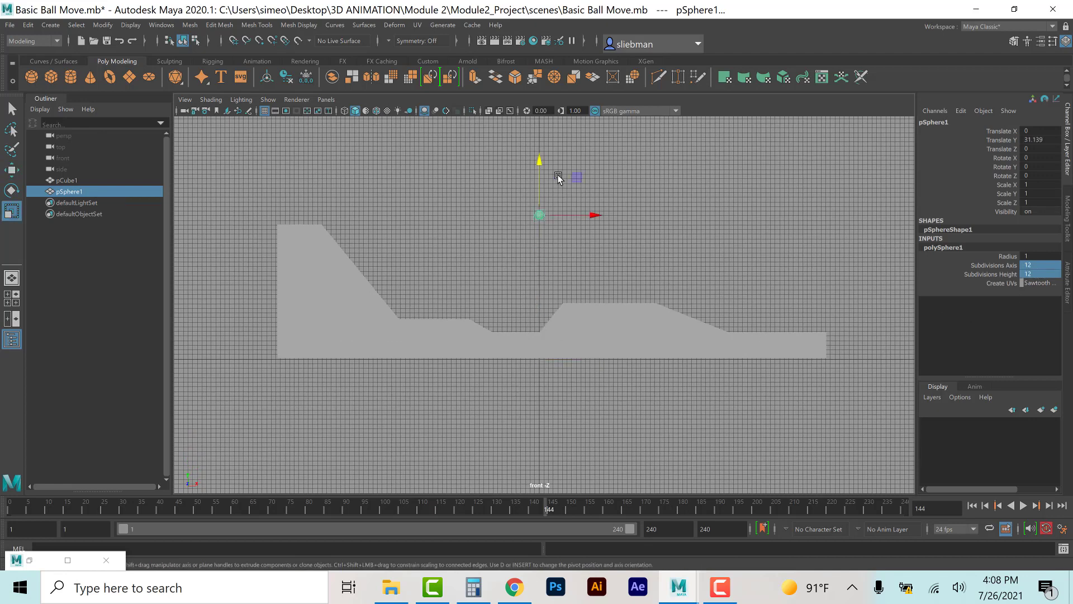
{"action": "left_click_drag", "start_coordinate": [538, 215], "coordinate": [316, 221]}
{"action": "key", "text": "w"}
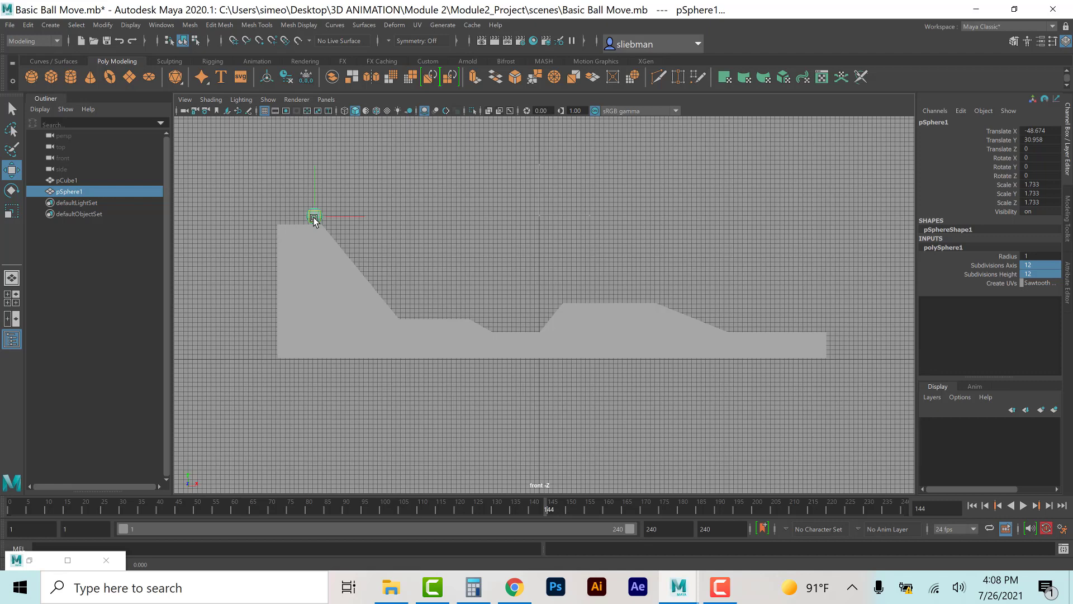
{"action": "left_click_drag", "start_coordinate": [366, 217], "coordinate": [371, 218]}
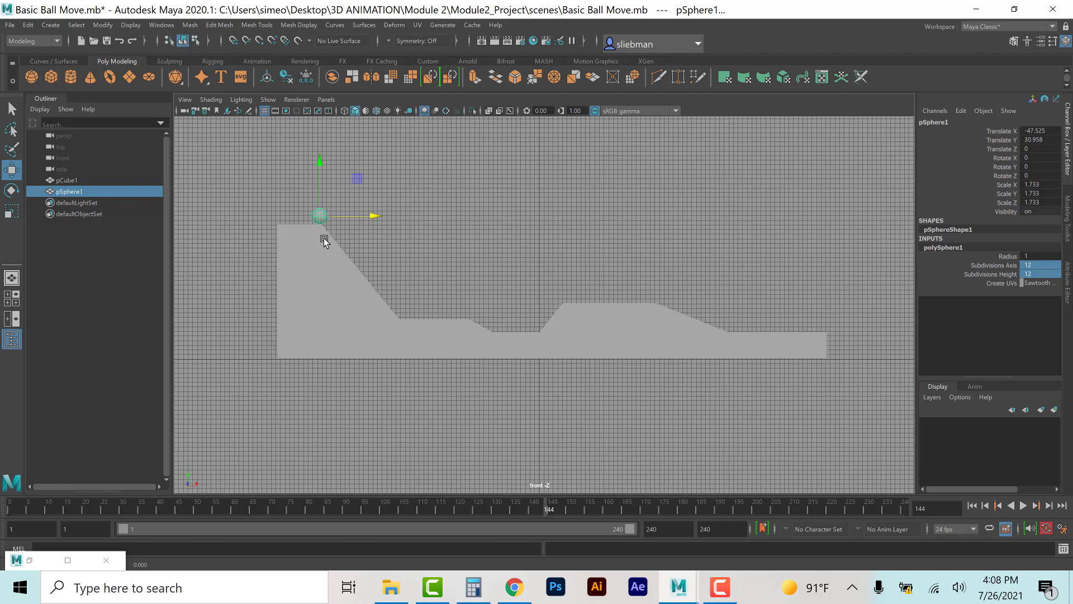
Switch the sphere to smooth display, freeze its transformations and deselect it.
{"action": "key", "text": "3"}
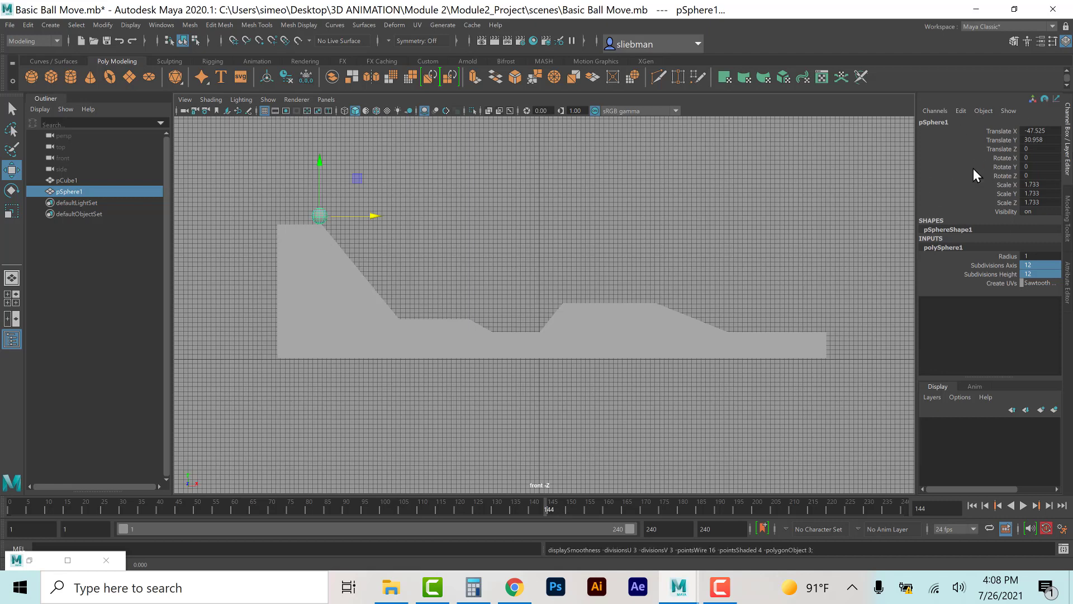
{"action": "left_click", "coordinate": [98, 28]}
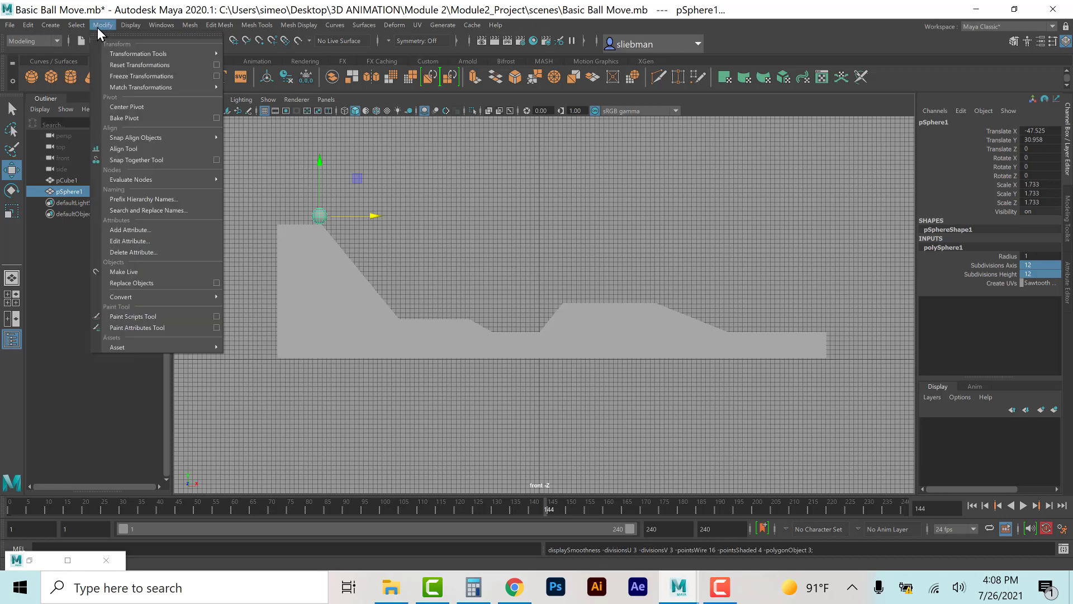
{"action": "left_click", "coordinate": [111, 75]}
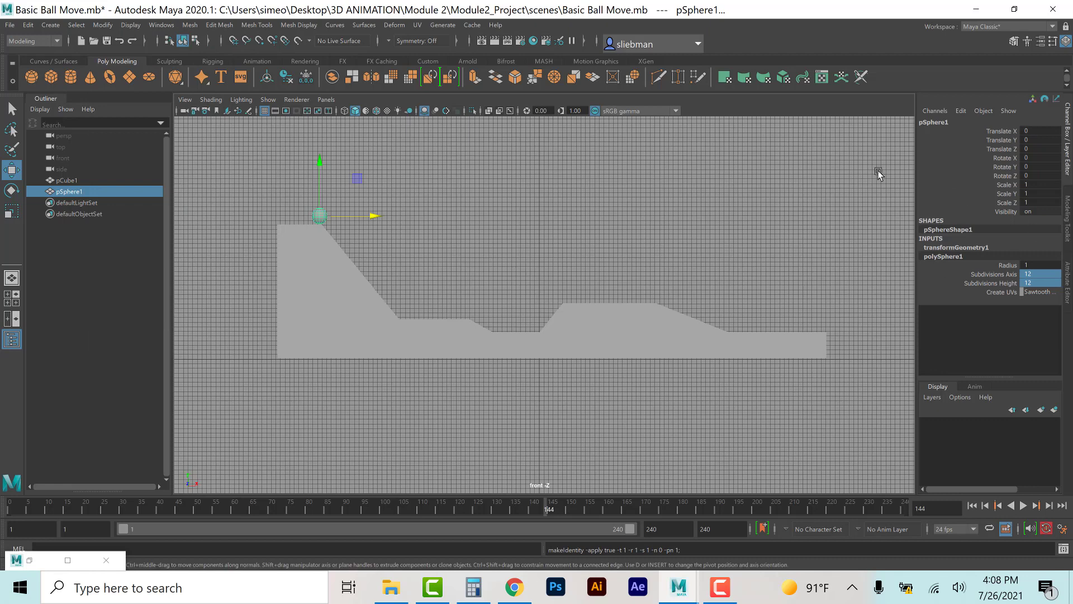
{"action": "left_click", "coordinate": [453, 235]}
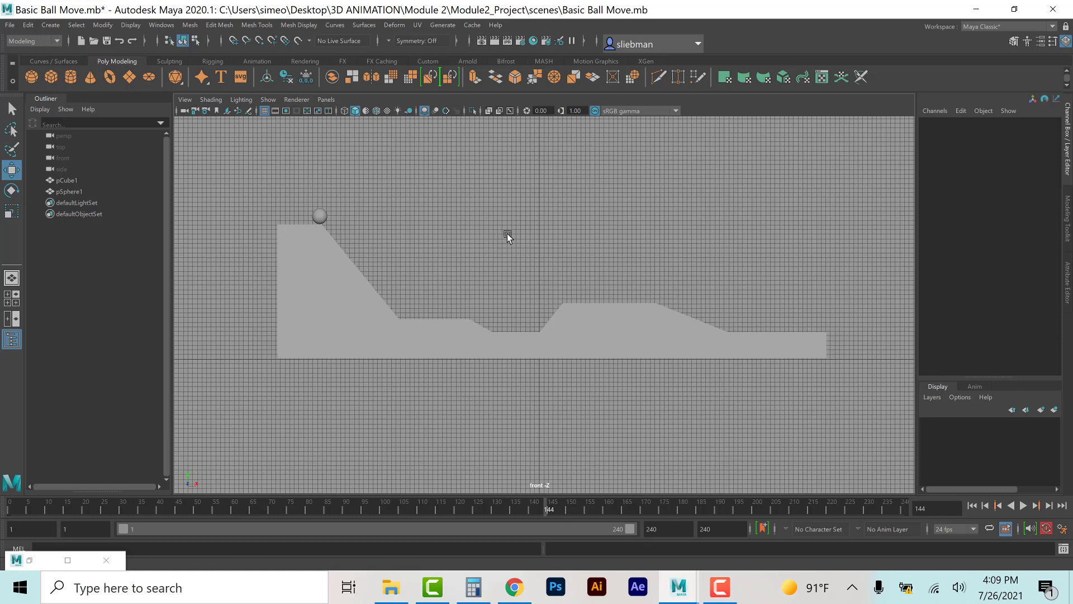
Nudge the sphere about 0.48 along X toward the slope and freeze its transformations again.
{"action": "left_click", "coordinate": [318, 216]}
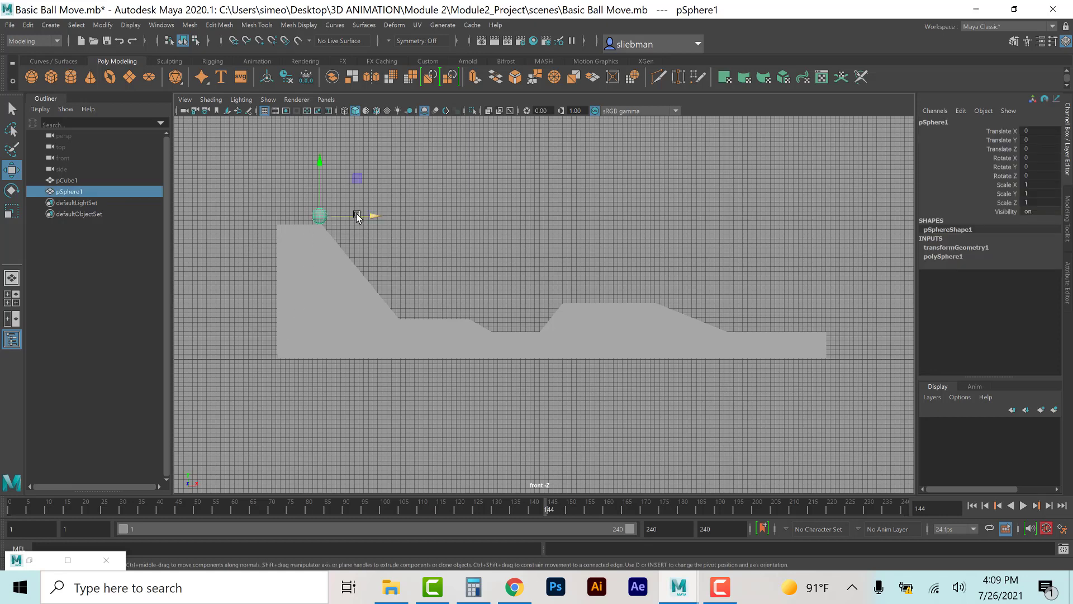
{"action": "mouse_move", "coordinate": [356, 214]}
{"action": "left_mouse_down"}
{"action": "mouse_move", "coordinate": [344, 214]}
{"action": "mouse_move", "coordinate": [361, 219]}
{"action": "left_mouse_up"}
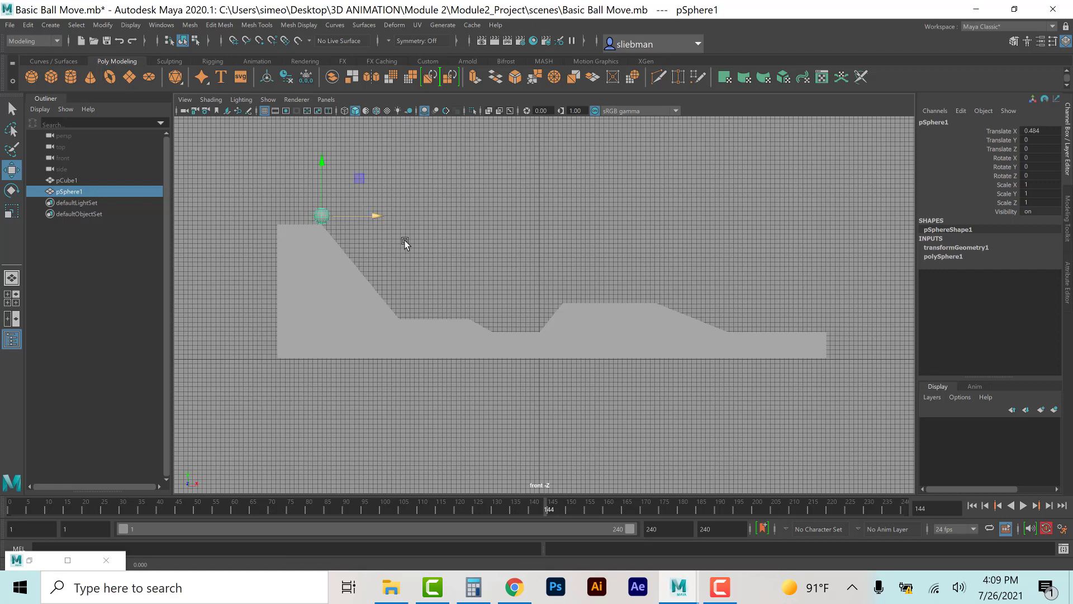
{"action": "left_click", "coordinate": [104, 25]}
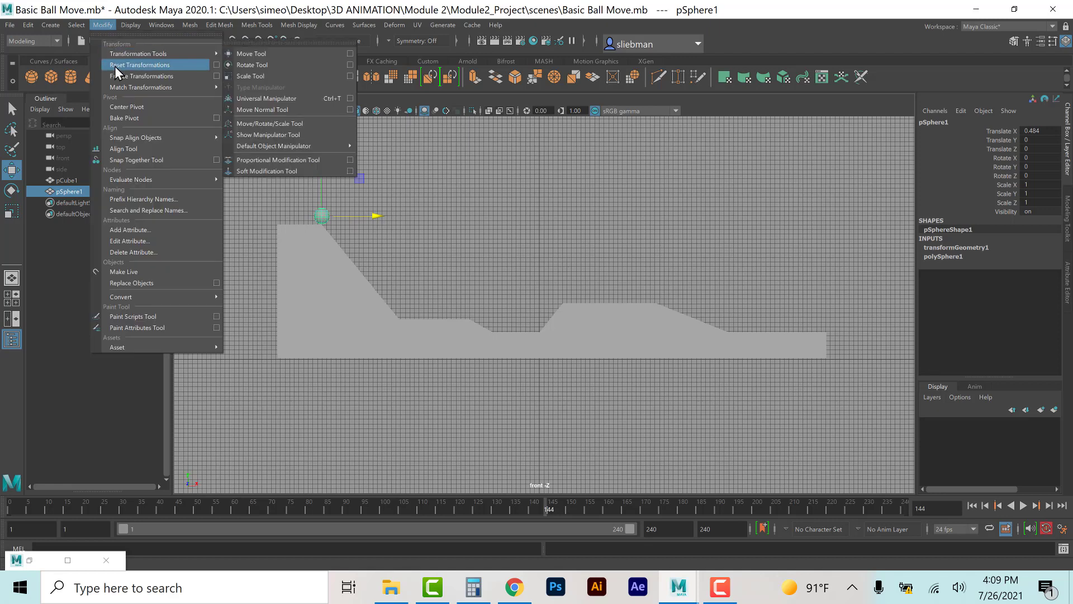
{"action": "left_click", "coordinate": [115, 74]}
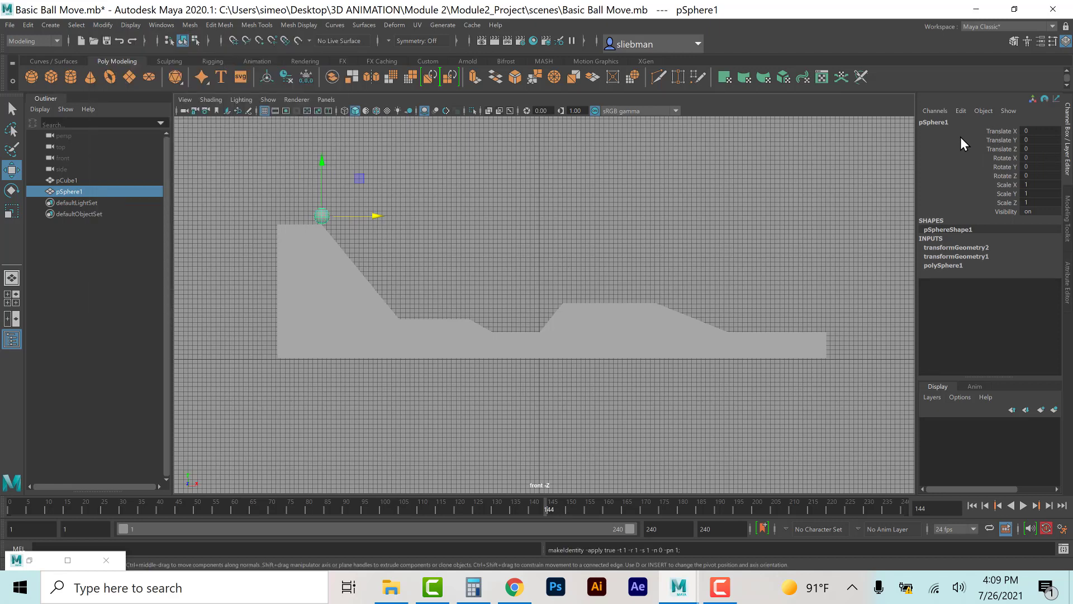
Key the sphere's Translate X, Translate Y and Rotate Z at frame 24.
{"action": "left_click_drag", "start_coordinate": [1001, 131], "coordinate": [1001, 139]}
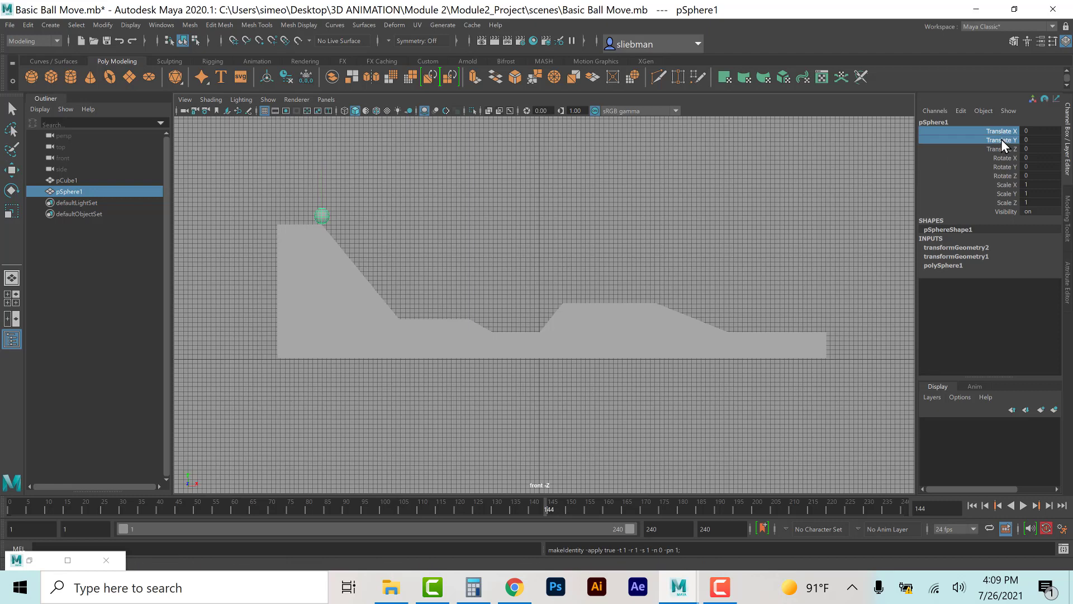
{"action": "left_click", "coordinate": [95, 506]}
{"action": "left_click", "coordinate": [1038, 506]}
{"action": "right_click", "coordinate": [1005, 137]}
{"action": "left_click", "coordinate": [1001, 153]}
{"action": "left_click", "coordinate": [11, 190]}
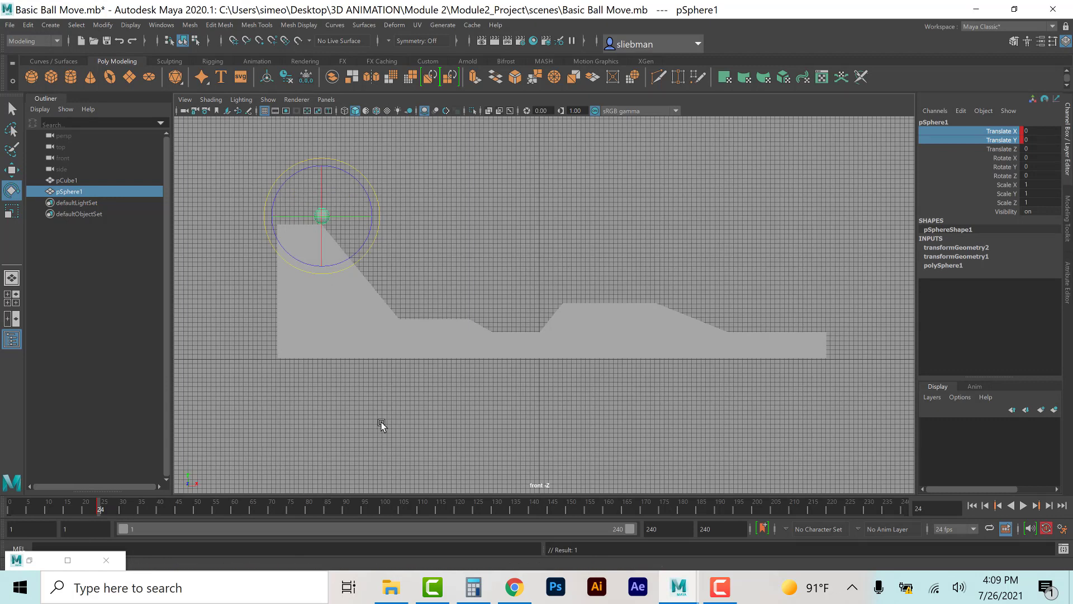
{"action": "left_click", "coordinate": [1004, 178]}
{"action": "right_click", "coordinate": [1004, 179]}
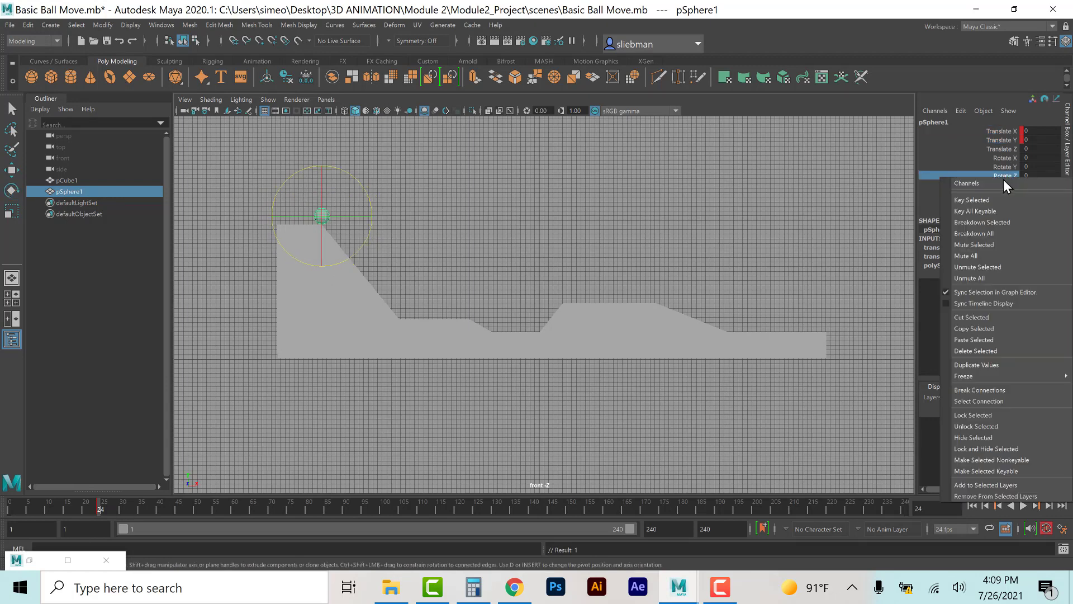
{"action": "left_click", "coordinate": [997, 199]}
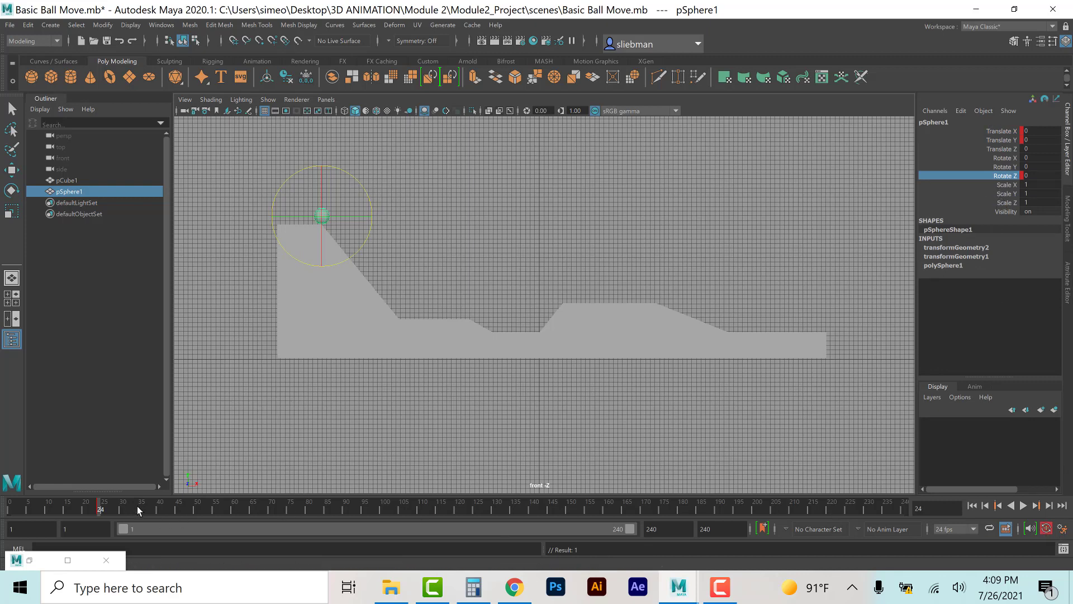
At frame 234, move the sphere to the track's far end, about 106.96 in X and -23.4 in Y.
{"action": "key", "text": "alt+v"}
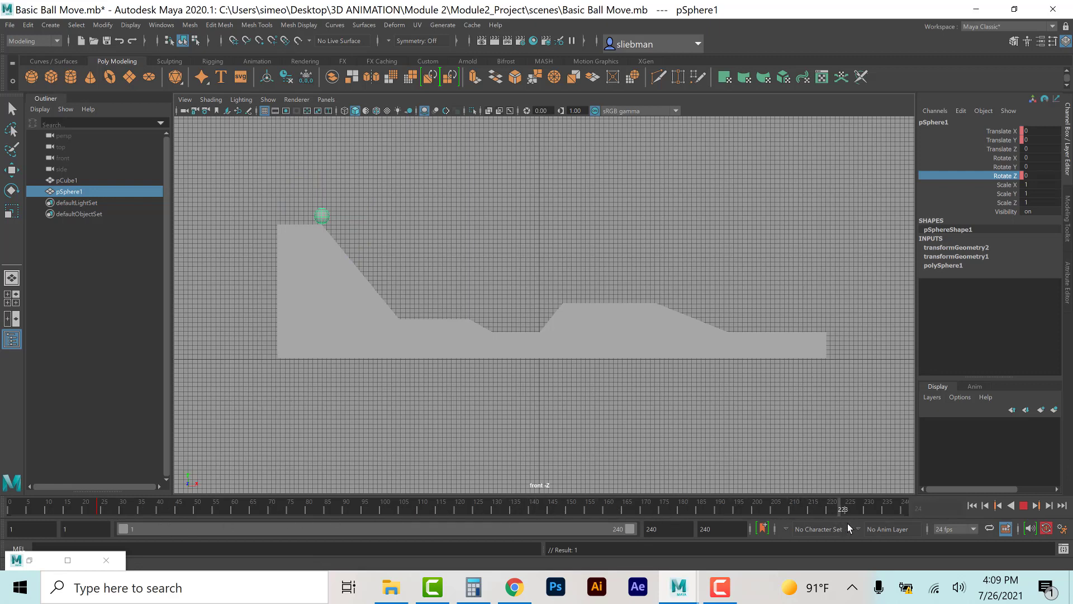
{"action": "left_click_drag", "start_coordinate": [866, 520], "coordinate": [879, 515]}
{"action": "left_click_drag", "start_coordinate": [880, 511], "coordinate": [879, 513]}
{"action": "left_click", "coordinate": [10, 173]}
{"action": "left_click_drag", "start_coordinate": [322, 216], "coordinate": [816, 324]}
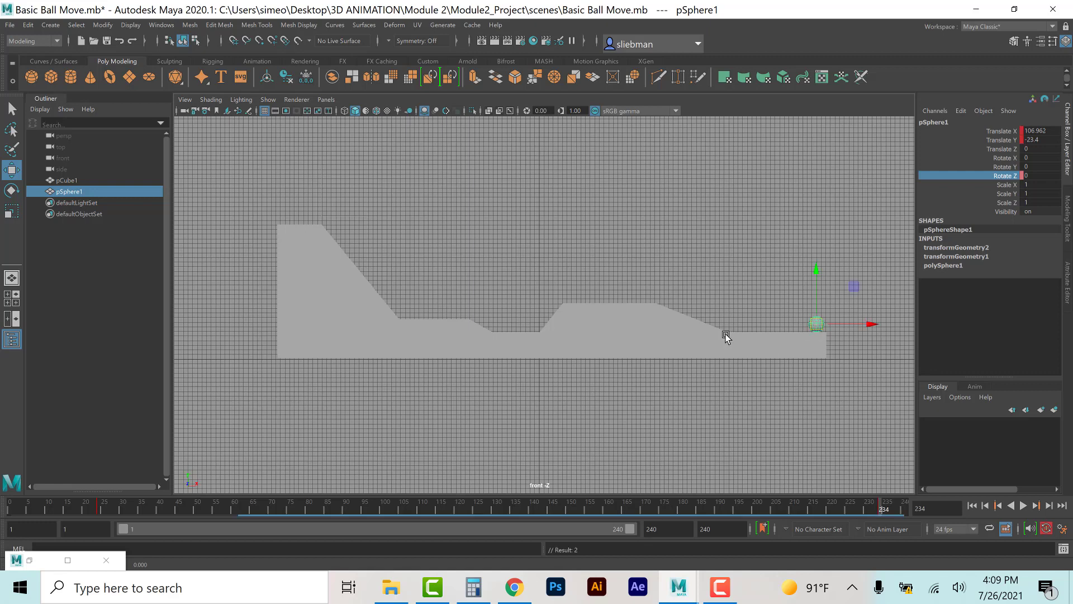
{"action": "left_click", "coordinate": [1037, 175]}
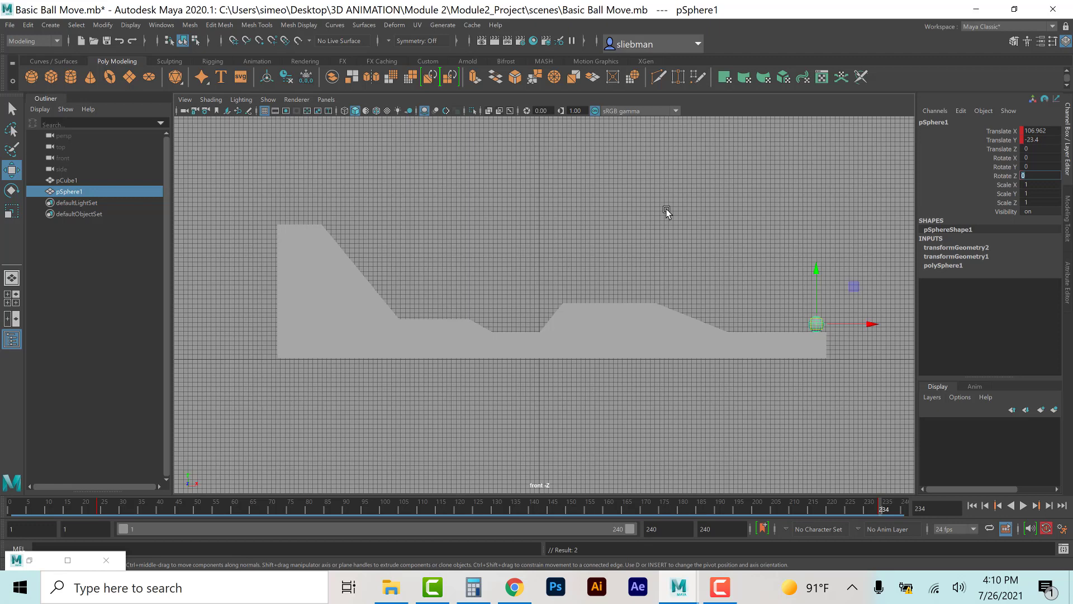
{"action": "left_click", "coordinate": [509, 588]}
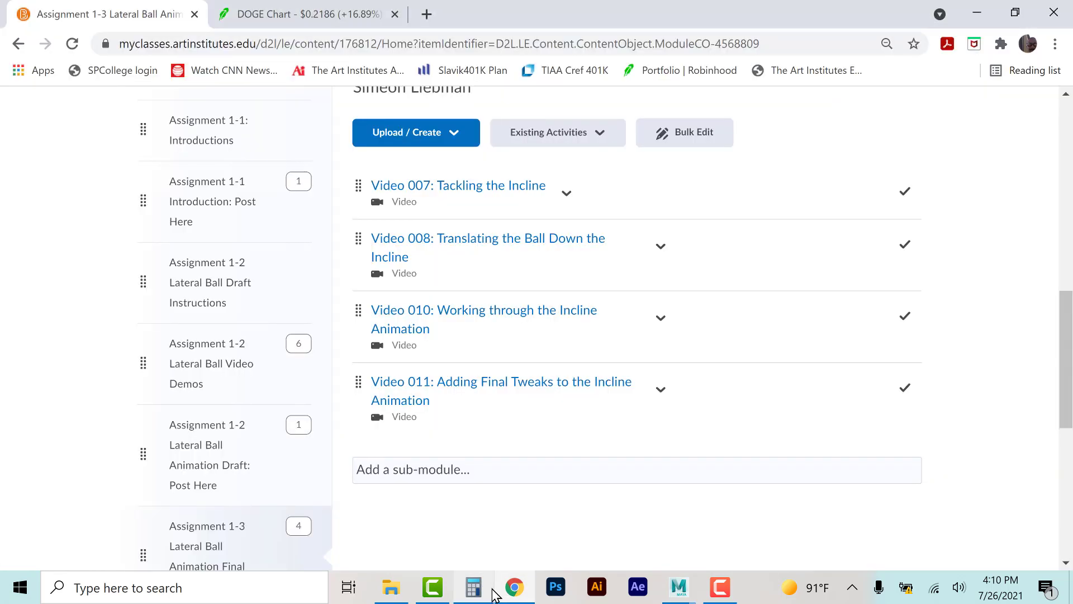
{"action": "left_click", "coordinate": [474, 588]}
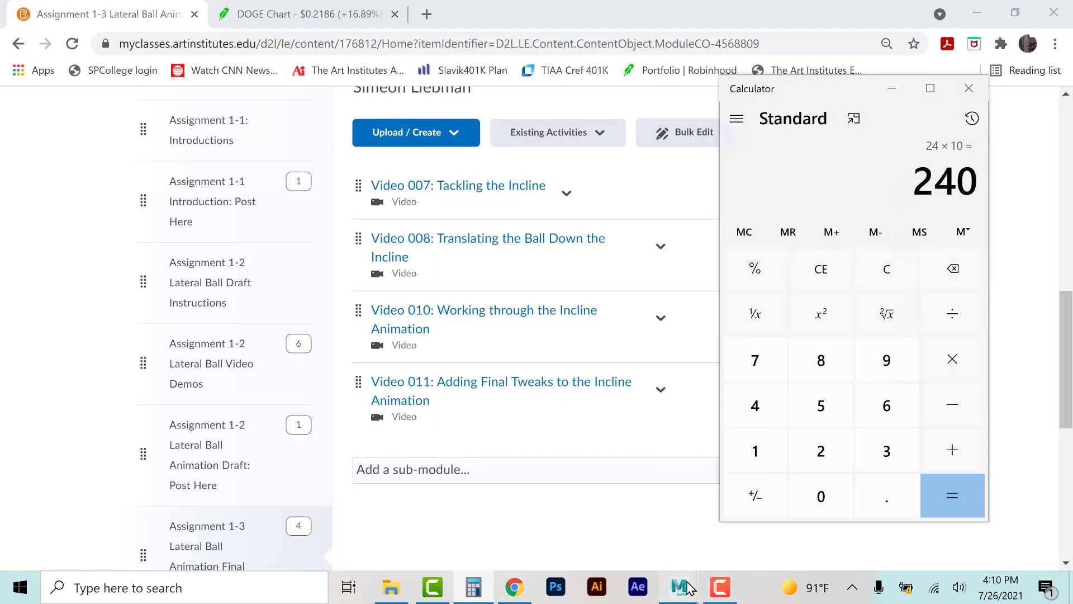
{"action": "mouse_move", "coordinate": [690, 588]}
{"action": "left_click", "coordinate": [691, 525]}
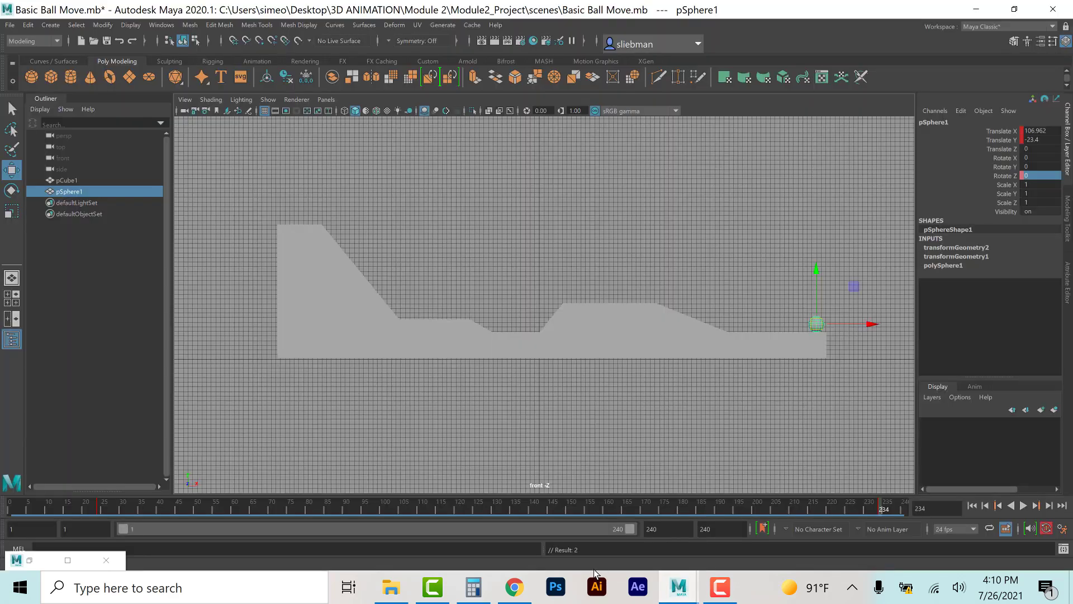
Switch to Calculator, multiply 360 by 8 to get the ball's total rotation in degrees, and return to Maya.
{"action": "left_click", "coordinate": [474, 588]}
{"action": "left_click", "coordinate": [878, 450]}
{"action": "left_click", "coordinate": [885, 405]}
{"action": "left_click", "coordinate": [820, 496]}
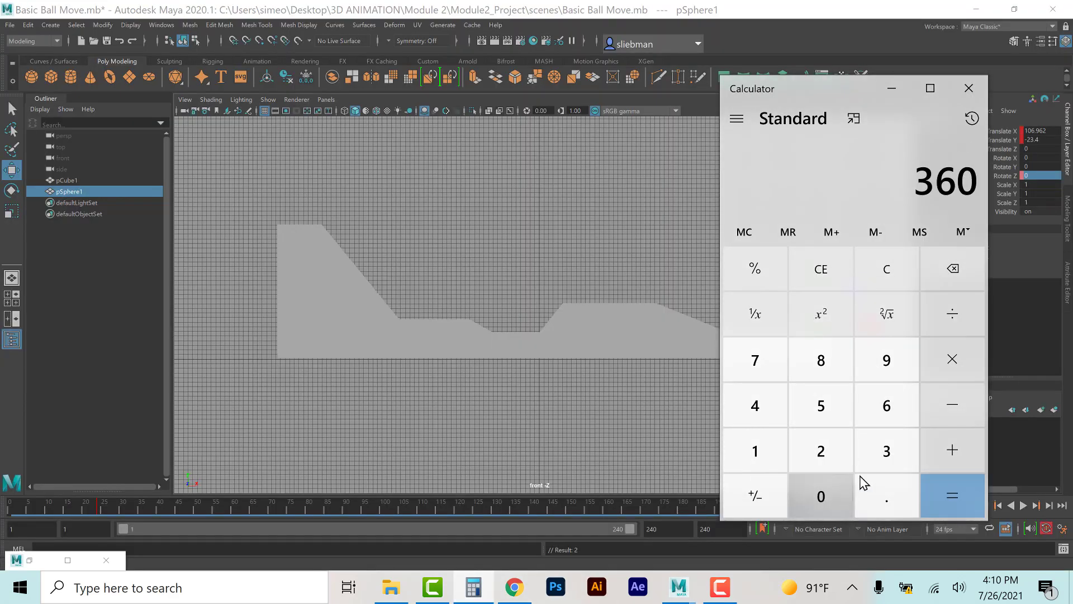
{"action": "left_click", "coordinate": [957, 359]}
{"action": "left_click", "coordinate": [830, 360]}
{"action": "left_click", "coordinate": [942, 494]}
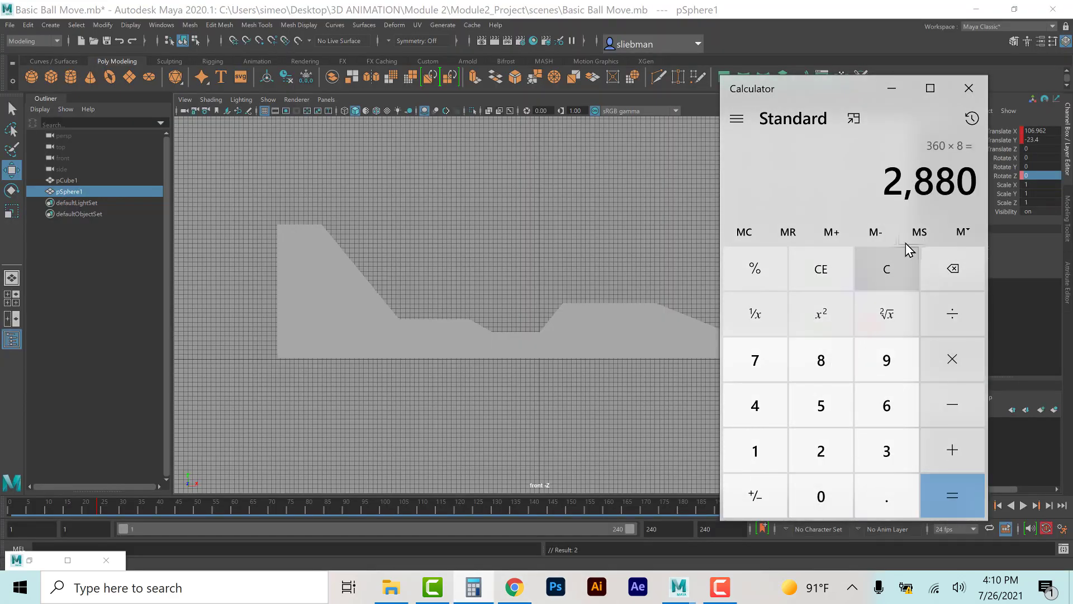
{"action": "left_click", "coordinate": [891, 92]}
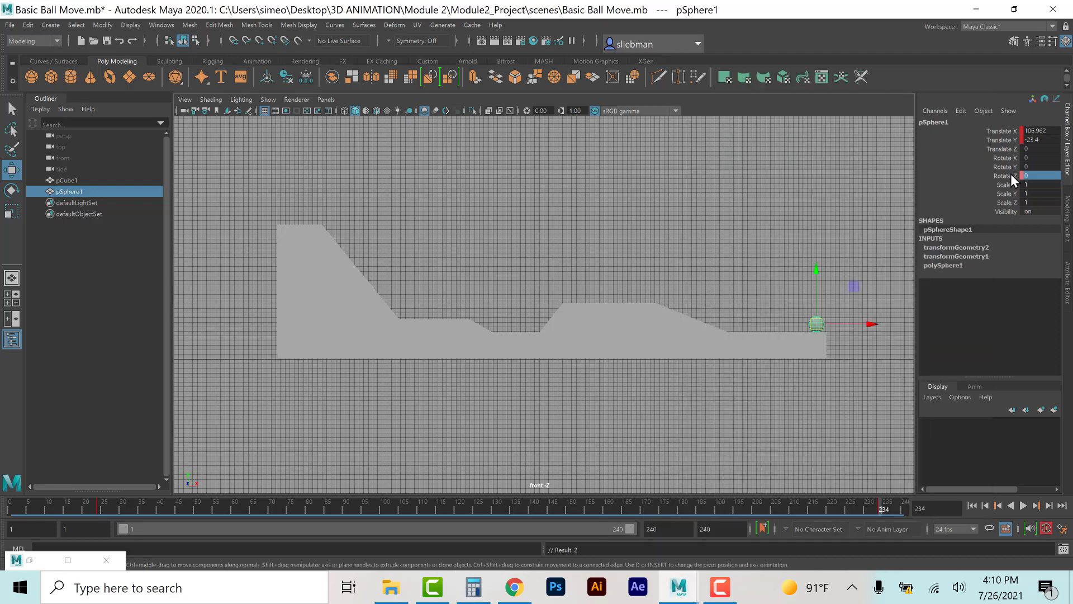
Set the sphere's Rotate Z to -2800 at frame 234 and return to the start of the playback range.
{"action": "left_click", "coordinate": [1037, 175]}
{"action": "type", "text": "-2800"}
{"action": "key", "text": "Return"}
{"action": "left_click", "coordinate": [973, 506]}
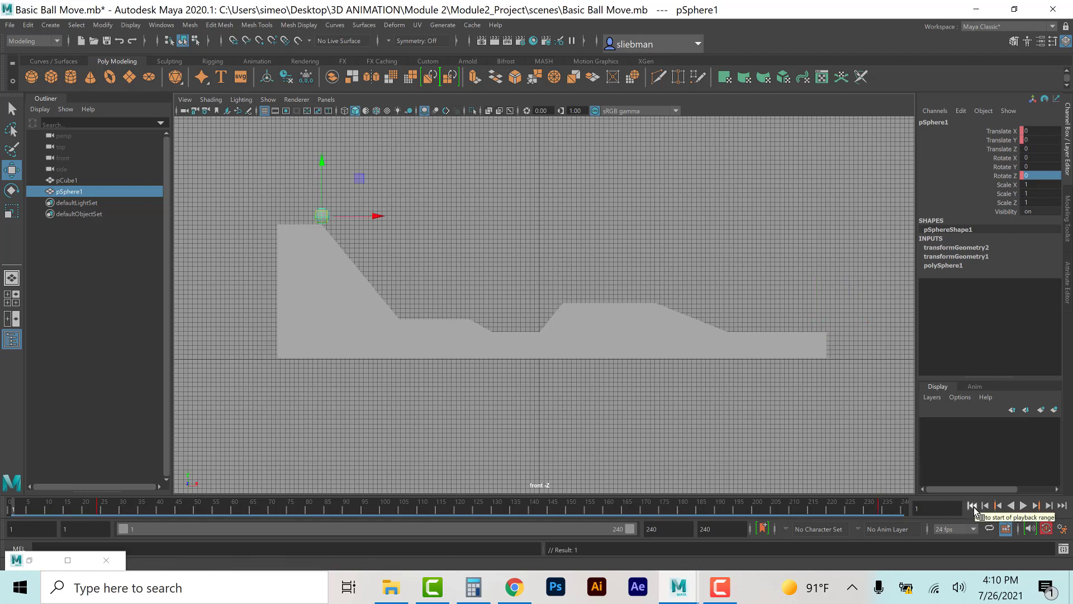
{"action": "left_click", "coordinate": [12, 190]}
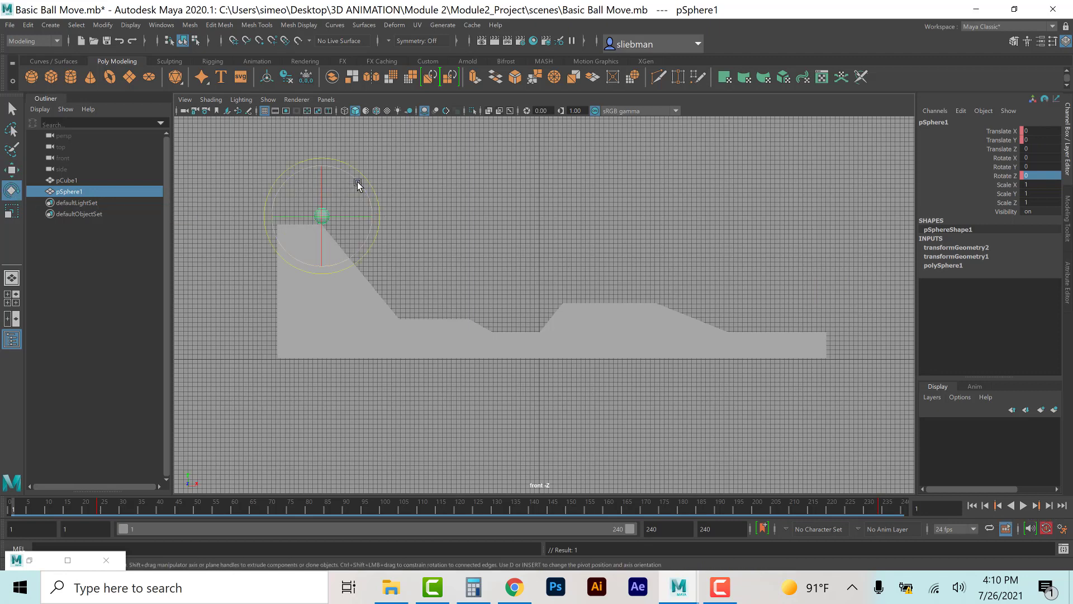
{"action": "left_click_drag", "start_coordinate": [364, 187], "coordinate": [370, 199]}
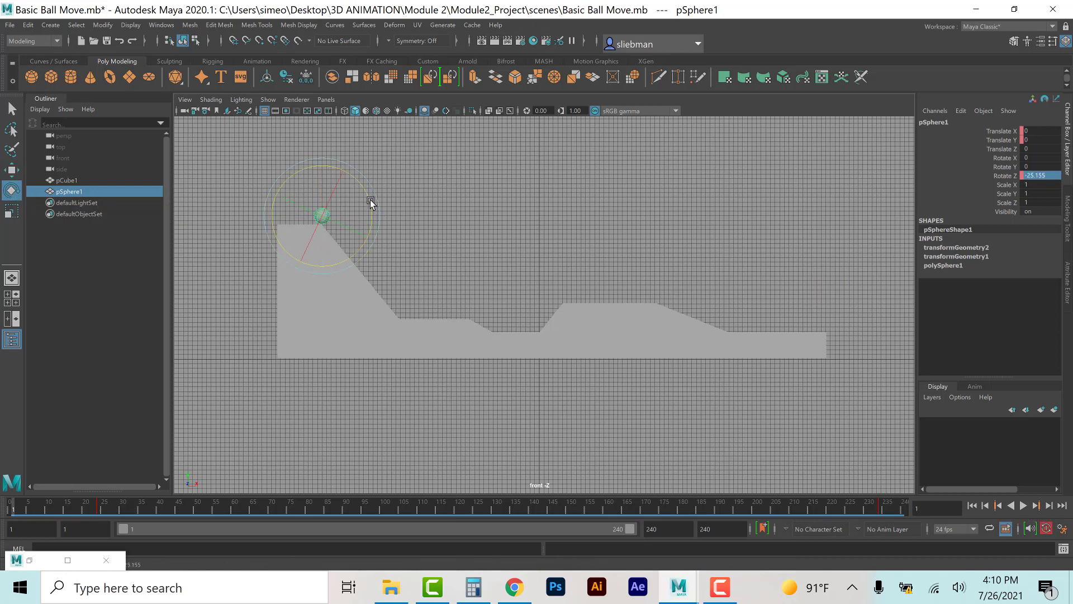
{"action": "key", "text": "ctrl+z"}
Play the animation from frame 1 to check how the sphere travels relative to the track.
{"action": "left_click", "coordinate": [1023, 506]}
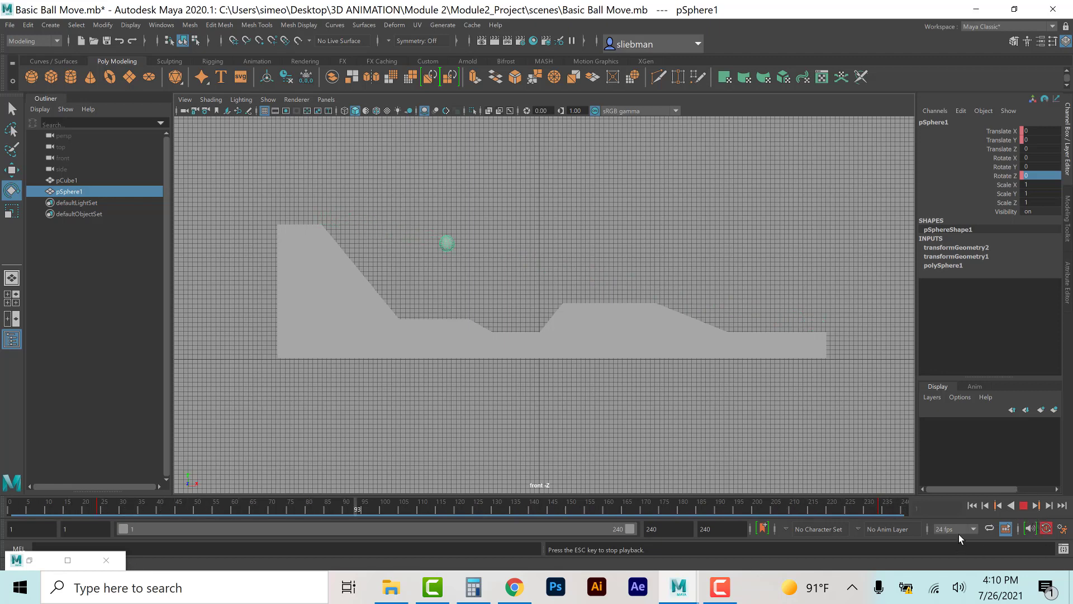
{"action": "left_click", "coordinate": [1024, 506]}
{"action": "left_click", "coordinate": [972, 505]}
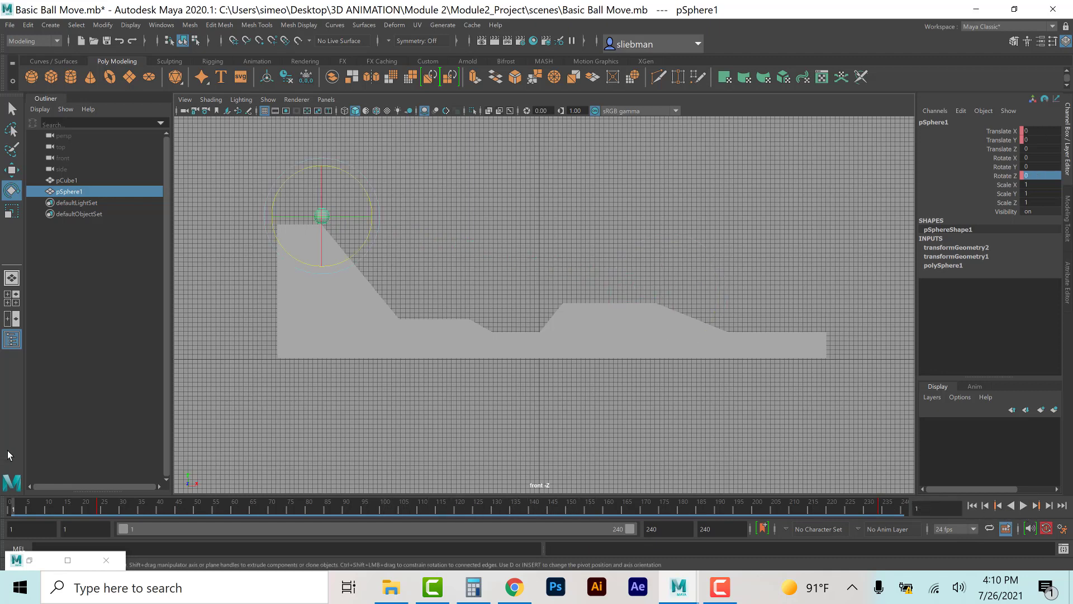
{"action": "key", "text": "alt+v"}
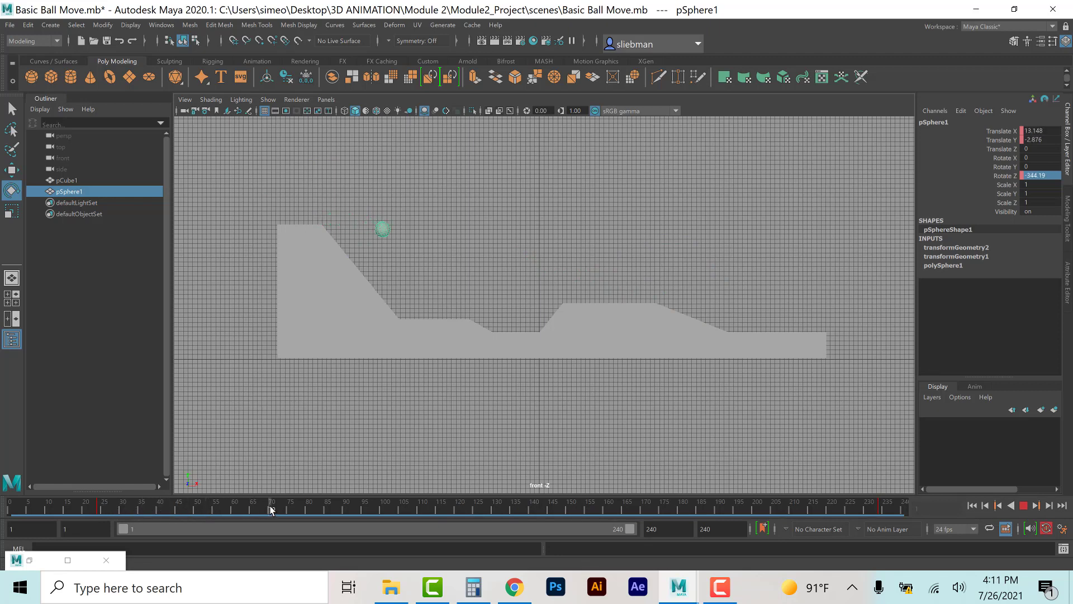
At frame 80, move the sphere to the end of the dip, about 45.91 in X and -23.39 in Y, and key its Rotate Z.
{"action": "left_click_drag", "start_coordinate": [271, 510], "coordinate": [307, 510]}
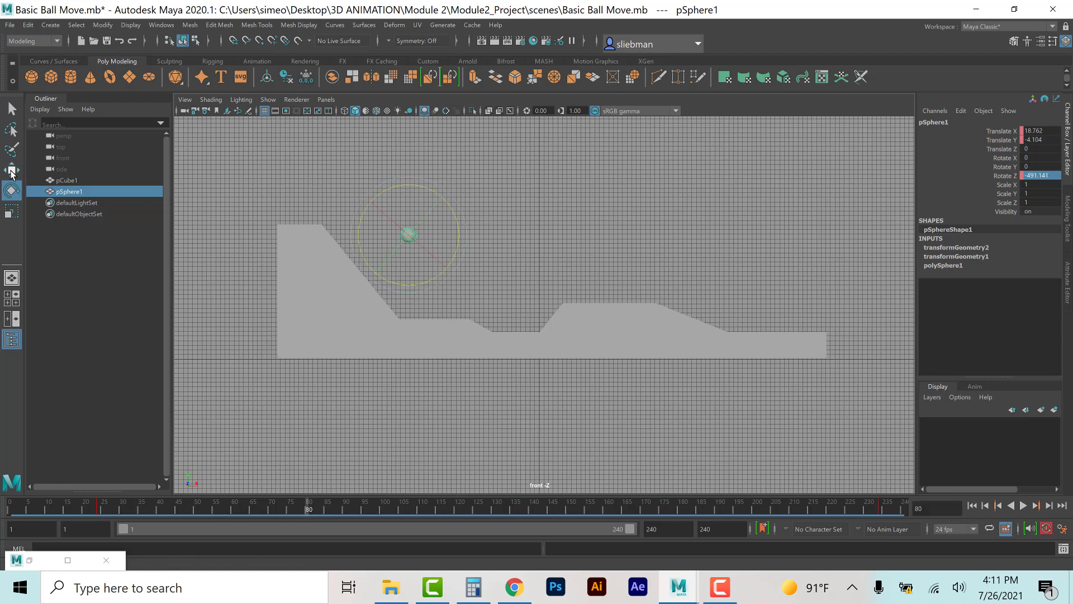
{"action": "key", "text": "w"}
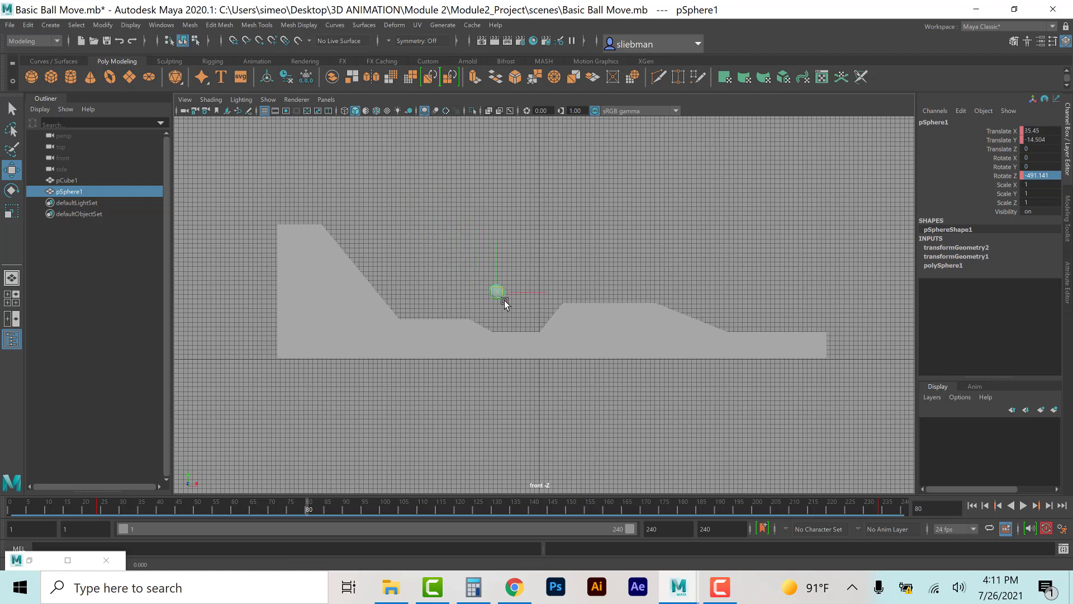
{"action": "left_click_drag", "start_coordinate": [505, 303], "coordinate": [533, 327]}
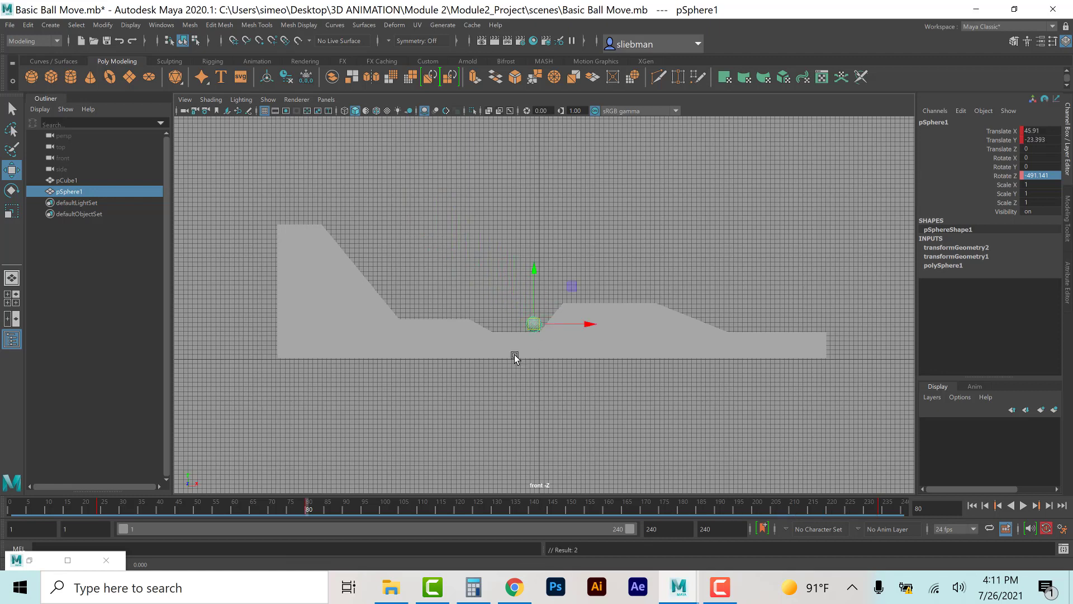
{"action": "left_click", "coordinate": [1004, 175]}
{"action": "right_click", "coordinate": [1004, 174]}
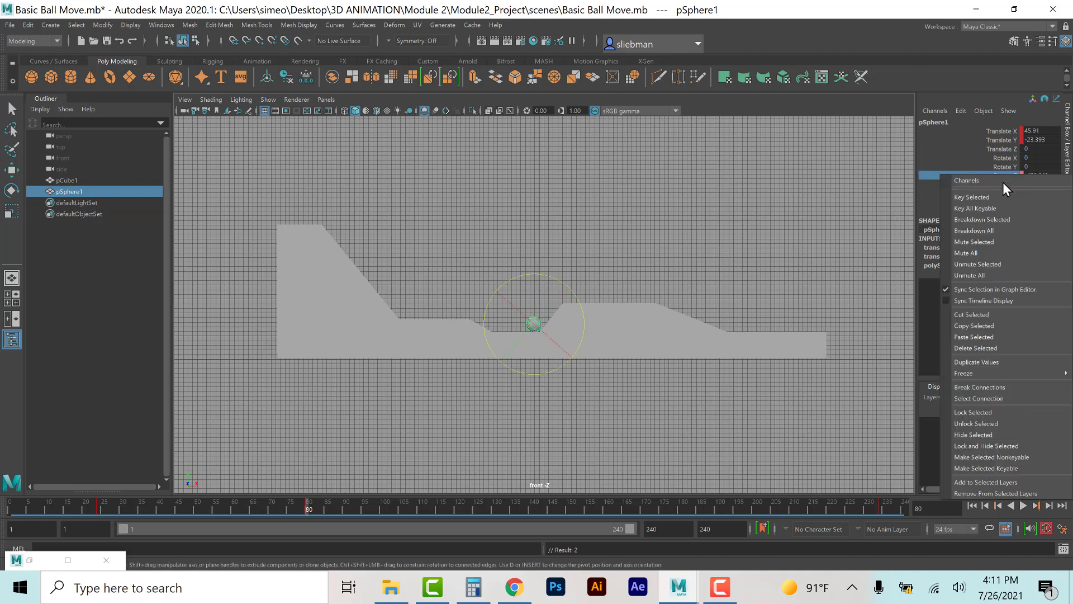
{"action": "left_click", "coordinate": [1000, 196]}
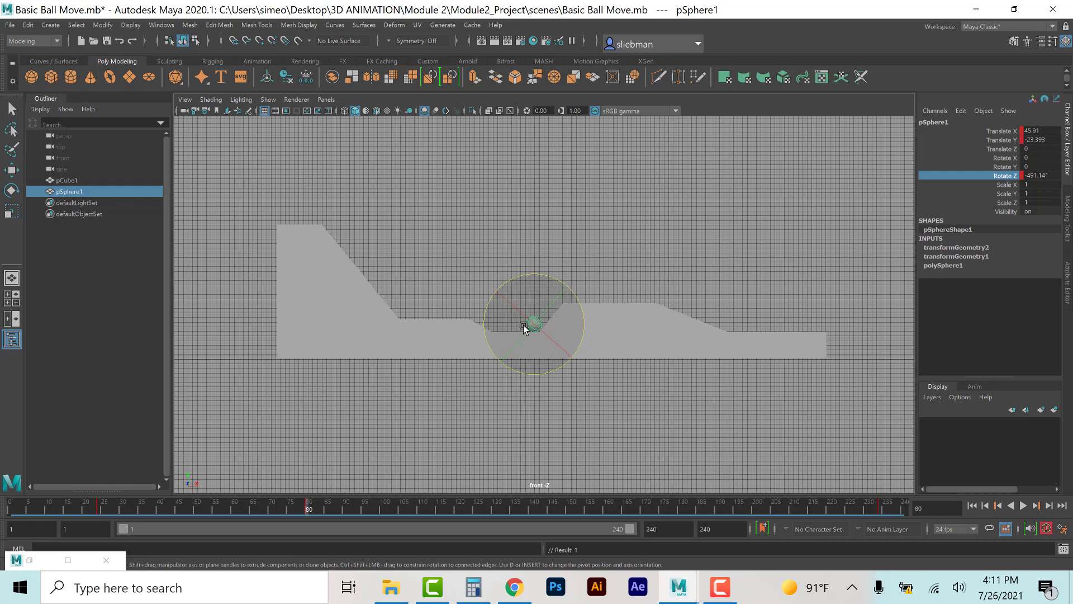
At frame 94, move the sphere to the start of the raised plateau, about 52.56 in X and -17.11 in Y.
{"action": "key", "text": "alt+v"}
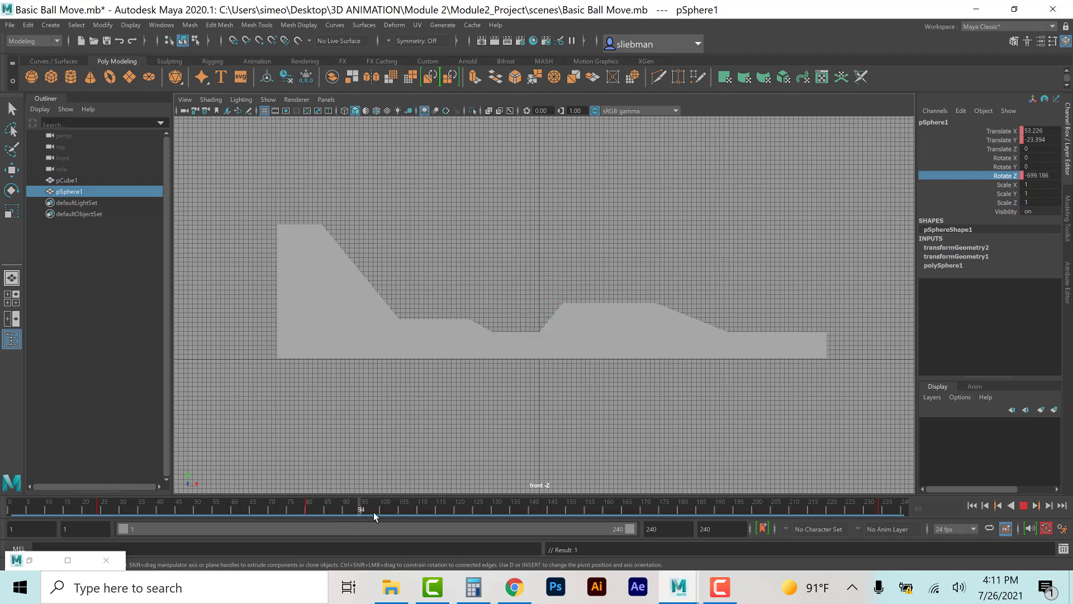
{"action": "key", "text": "alt+v"}
{"action": "key", "text": "w"}
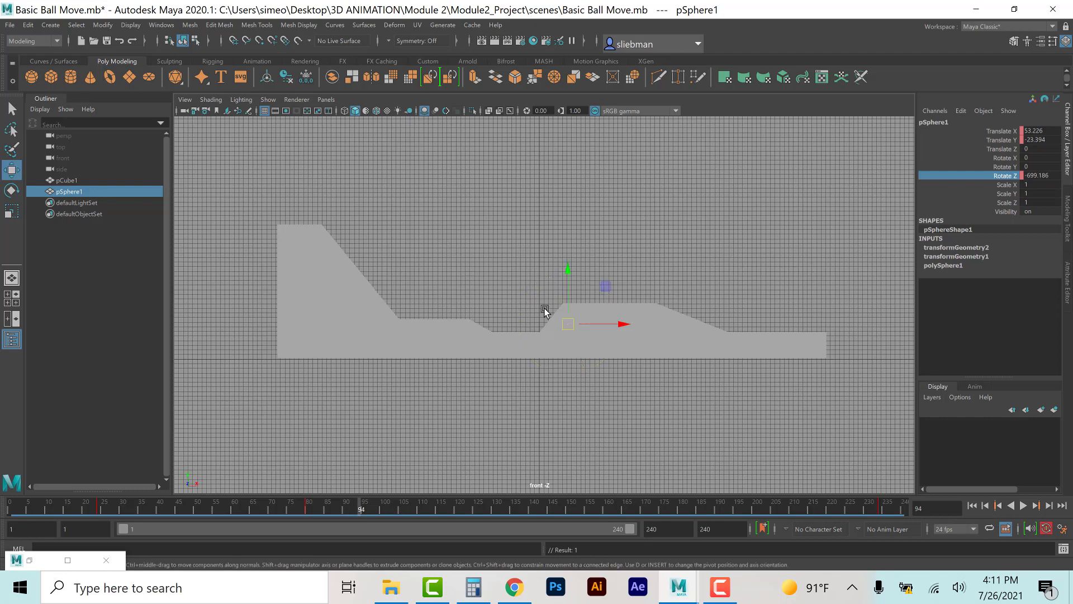
{"action": "left_click_drag", "start_coordinate": [566, 324], "coordinate": [564, 296]}
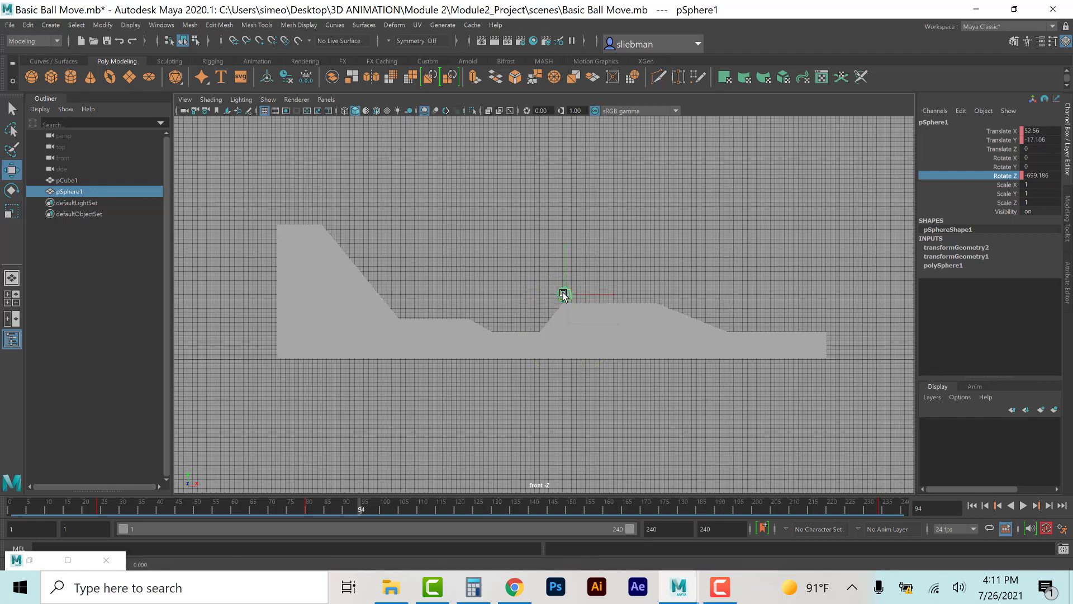
At frame 132, raise the sphere so it rests on the far edge of the raised plateau.
{"action": "key", "text": "alt+v"}
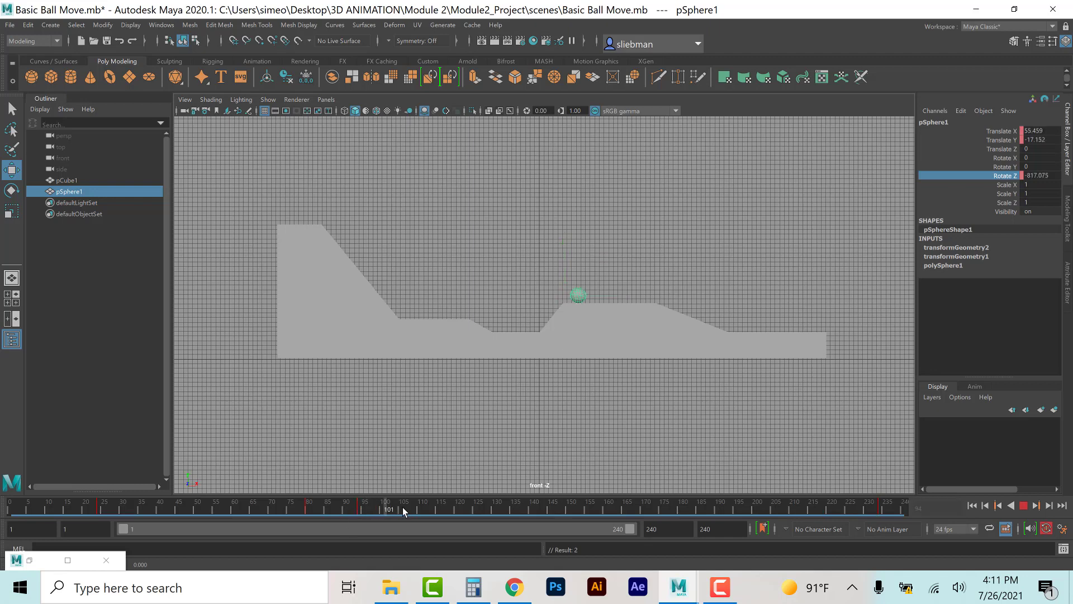
{"action": "left_click_drag", "start_coordinate": [496, 506], "coordinate": [507, 501]}
{"action": "left_click", "coordinate": [503, 503]}
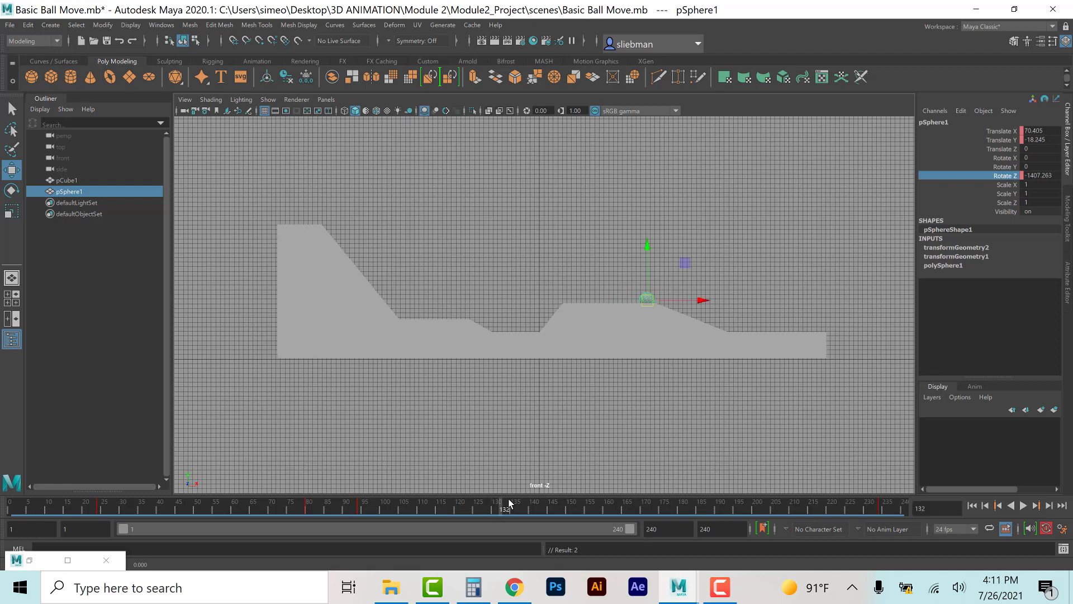
{"action": "left_click_drag", "start_coordinate": [648, 264], "coordinate": [647, 258]}
At frame 167, lower the sphere to the foot of the last slope, about -23.75 in Y, and key it.
{"action": "key", "text": "alt+v"}
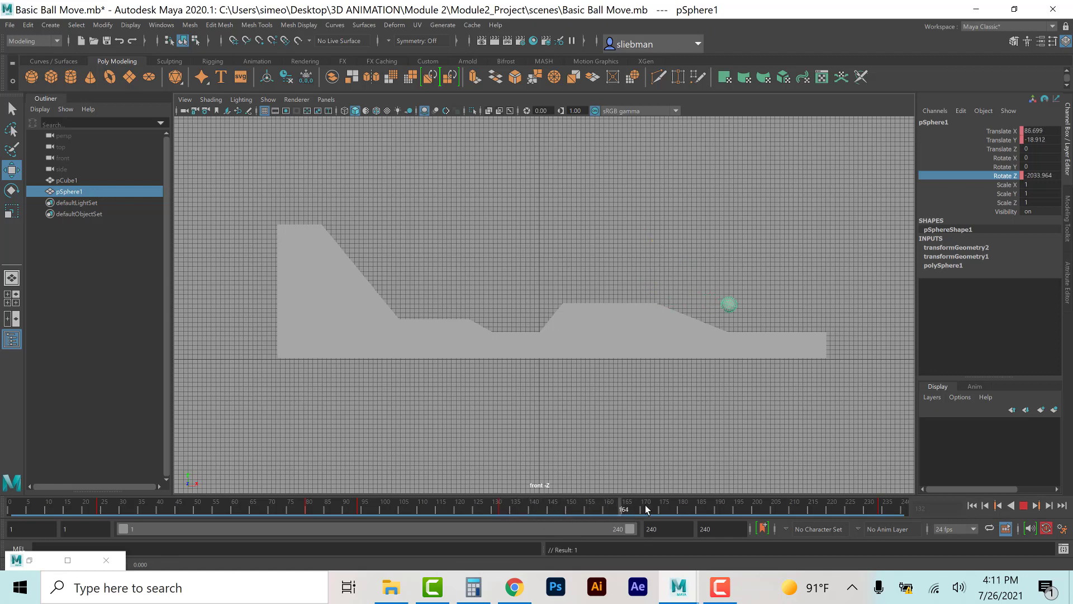
{"action": "left_click", "coordinate": [642, 506]}
{"action": "key", "text": "Escape"}
{"action": "left_click_drag", "start_coordinate": [729, 250], "coordinate": [729, 270]}
{"action": "key", "text": "s"}
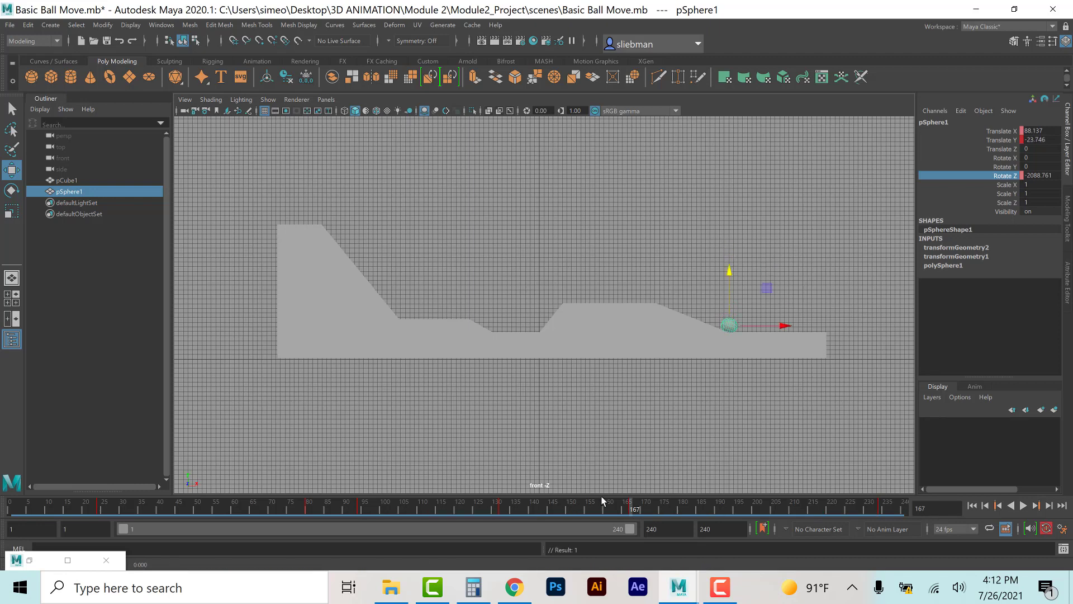
At frame 85, shift the sphere on the uphill slope to about 47.98 in X and -21.26 in Y.
{"action": "left_click_drag", "start_coordinate": [626, 511], "coordinate": [327, 510]}
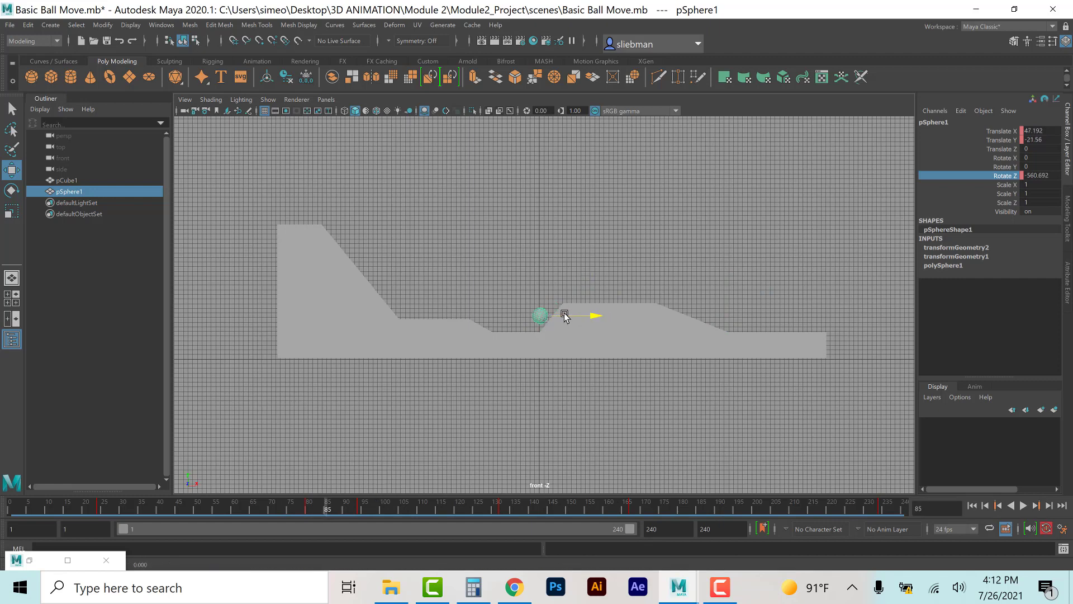
{"action": "left_click_drag", "start_coordinate": [573, 315], "coordinate": [569, 314]}
{"action": "left_click_drag", "start_coordinate": [541, 264], "coordinate": [543, 258]}
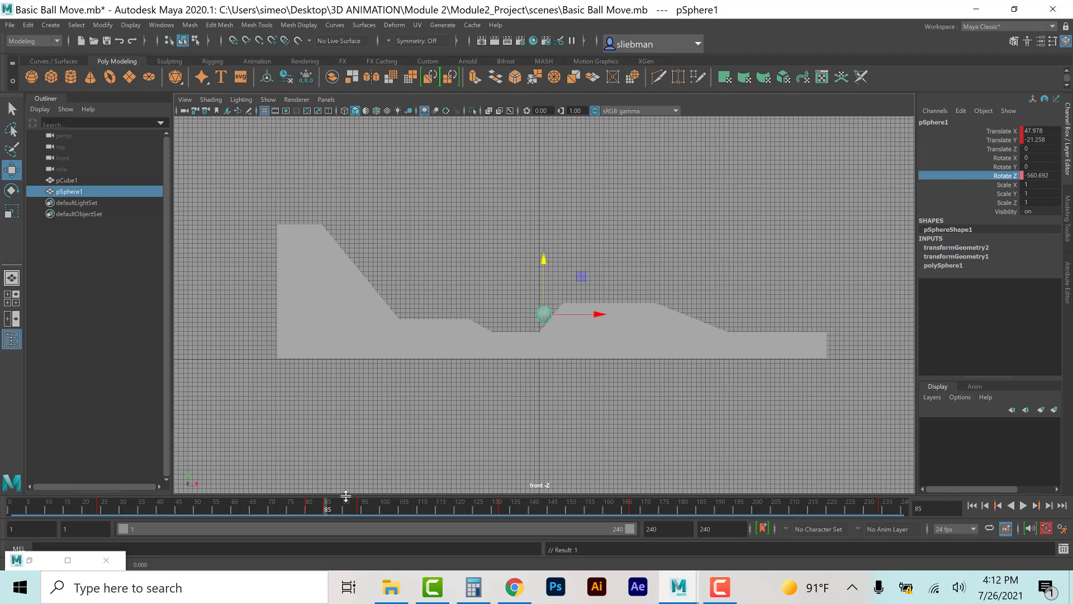
Lower the sphere into the dip at frame 71, about -23.53 in Y, and raise it to about -20.42 in Y at frame 65.
{"action": "left_click_drag", "start_coordinate": [332, 509], "coordinate": [275, 511]}
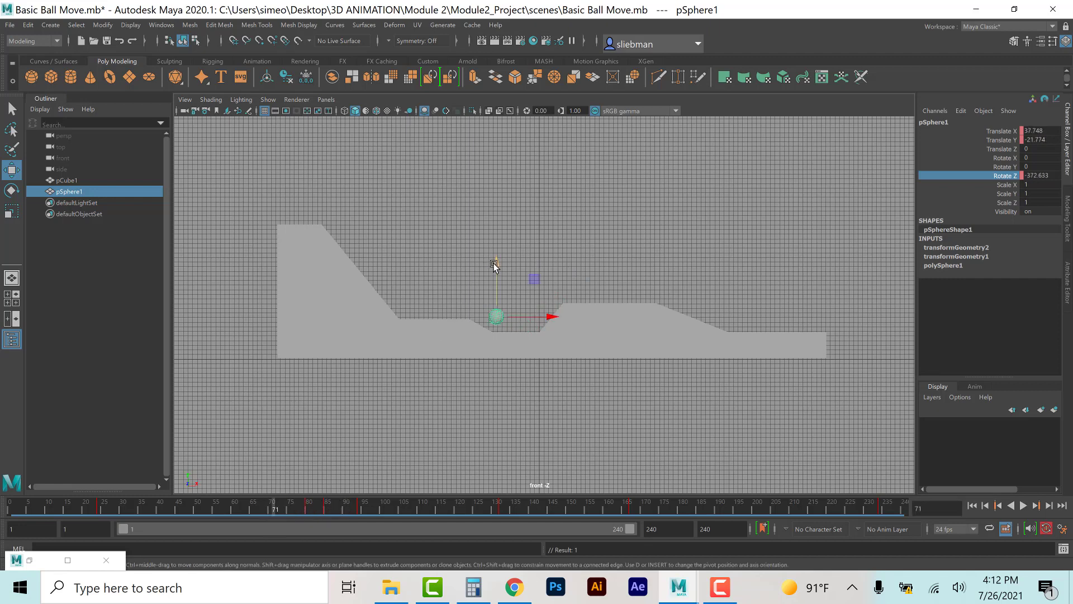
{"action": "left_click_drag", "start_coordinate": [494, 265], "coordinate": [485, 288]}
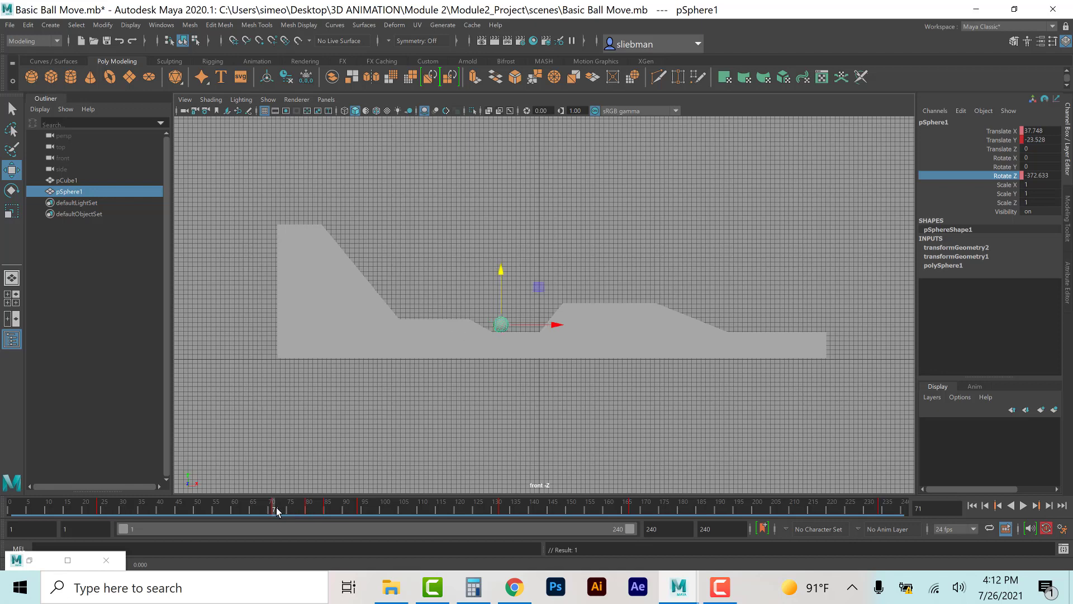
{"action": "left_click_drag", "start_coordinate": [276, 508], "coordinate": [253, 510]}
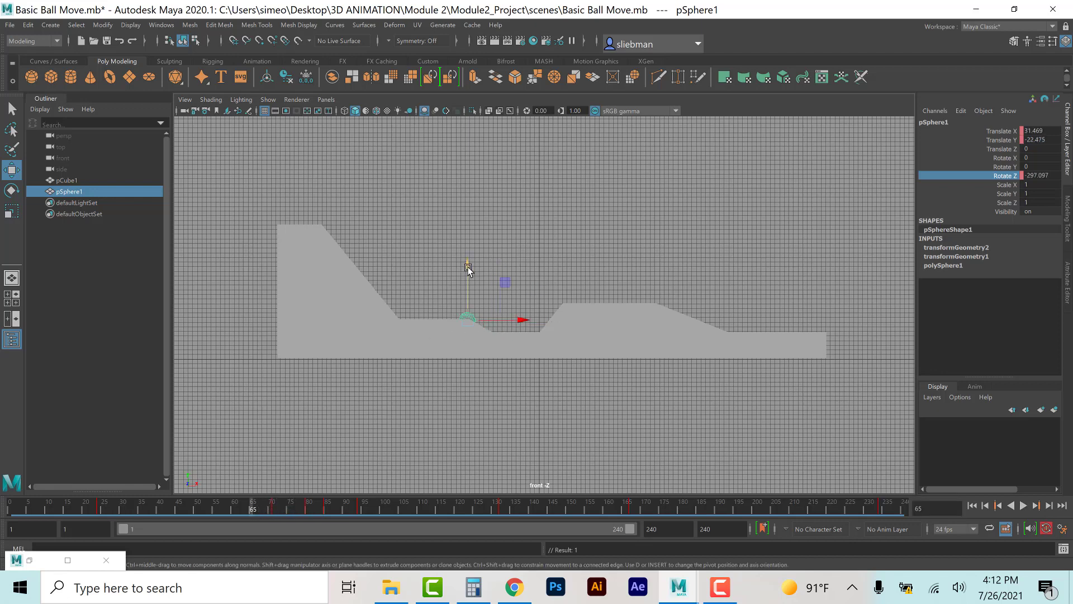
{"action": "left_click_drag", "start_coordinate": [468, 271], "coordinate": [469, 259]}
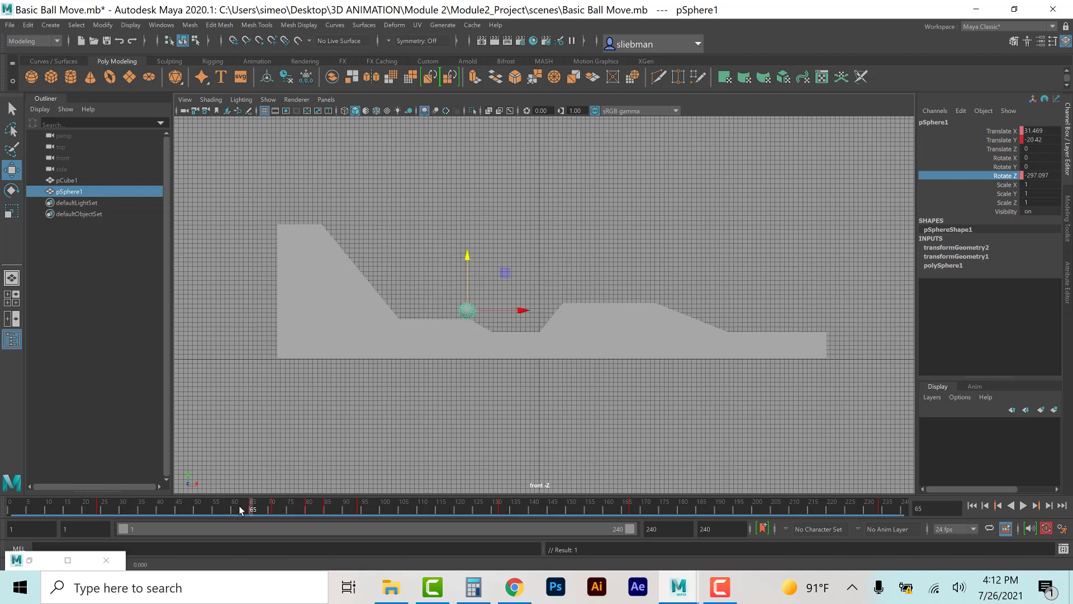
Move the sphere to the first slope's foot at frame 48, about 17.8 in X and -20.46 in Y, and adjust it onto the slope at frame 37.
{"action": "left_click_drag", "start_coordinate": [241, 510], "coordinate": [190, 506]}
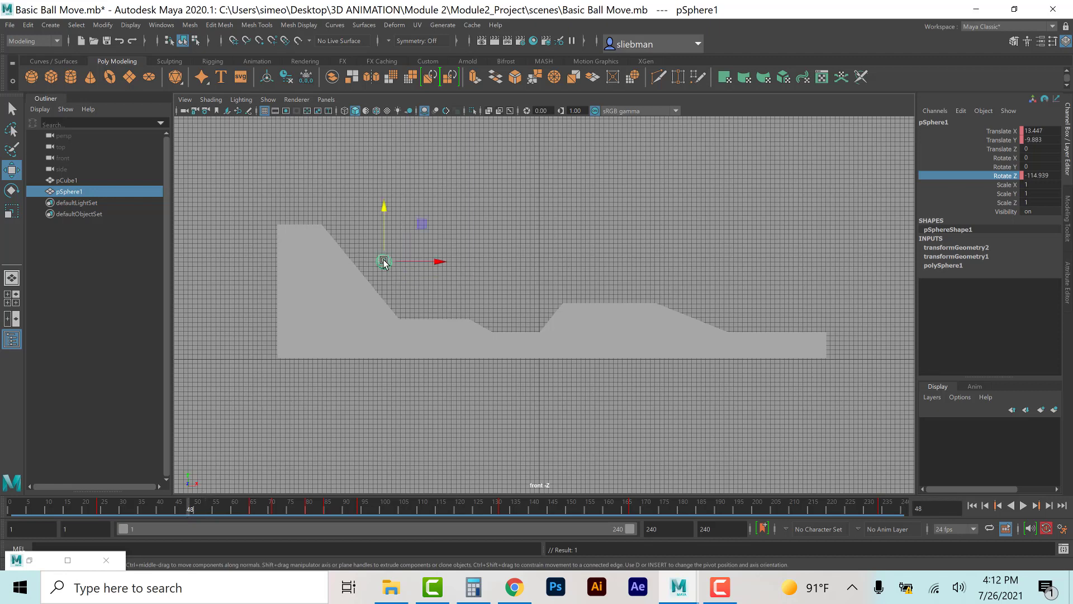
{"action": "left_click_drag", "start_coordinate": [383, 263], "coordinate": [404, 311]}
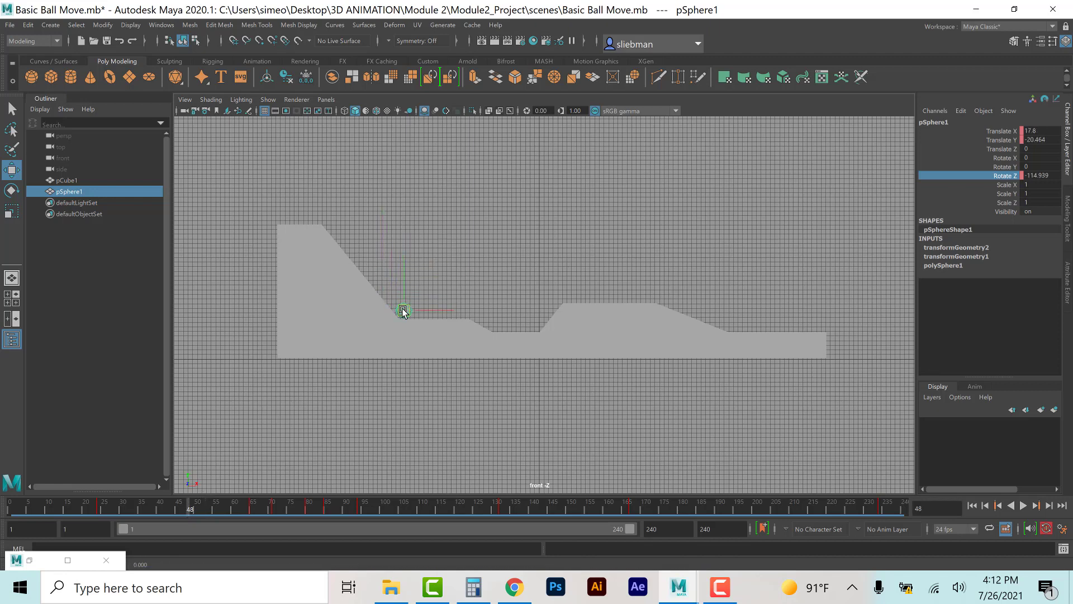
{"action": "left_click", "coordinate": [149, 506]}
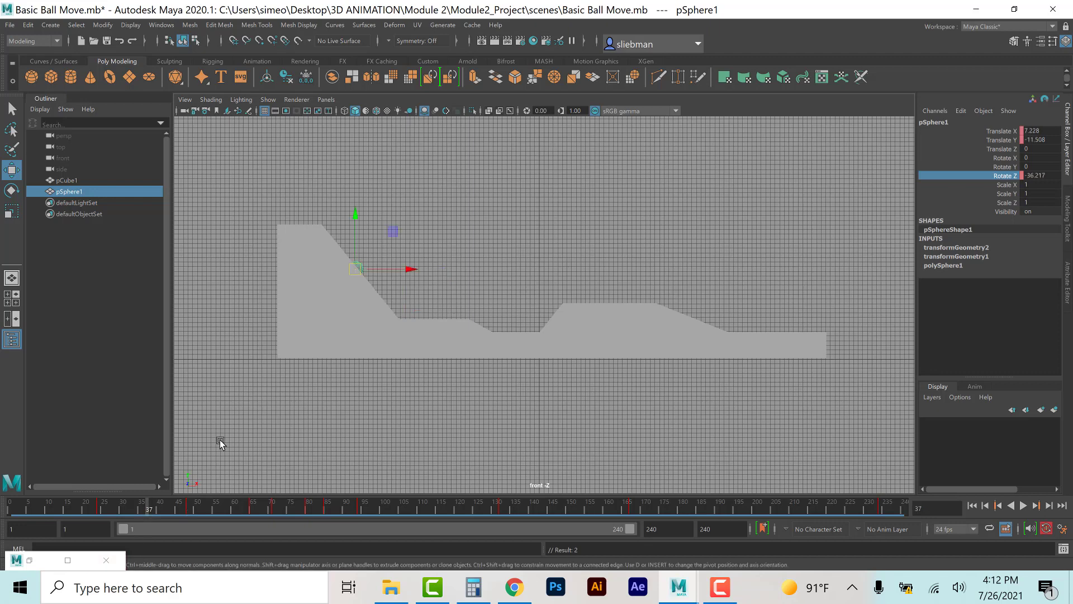
{"action": "left_click_drag", "start_coordinate": [356, 217], "coordinate": [356, 210]}
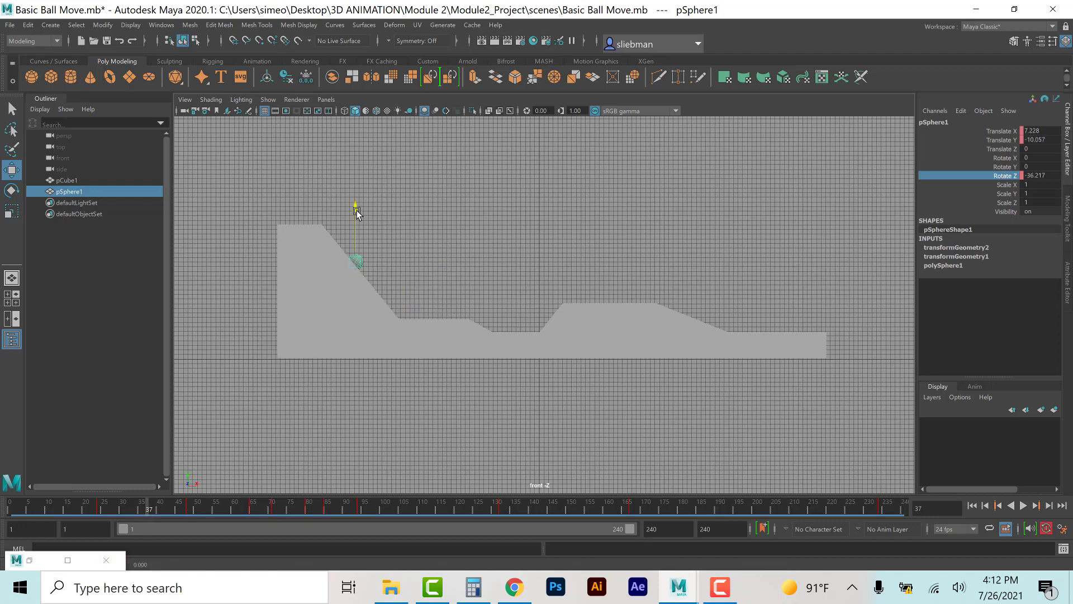
{"action": "left_click", "coordinate": [391, 258]}
{"action": "left_click_drag", "start_coordinate": [395, 262], "coordinate": [396, 261]}
At frame 45, raise the sphere on the first slope to about -17.64 in Y and key it.
{"action": "left_click_drag", "start_coordinate": [143, 500], "coordinate": [178, 536]}
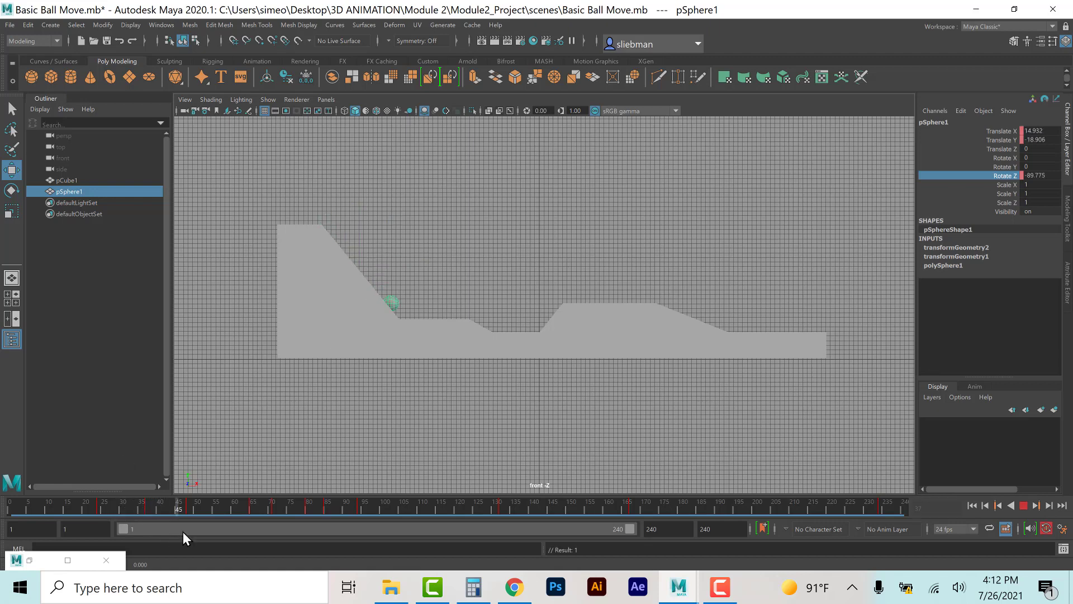
{"action": "left_click_drag", "start_coordinate": [392, 277], "coordinate": [392, 275]}
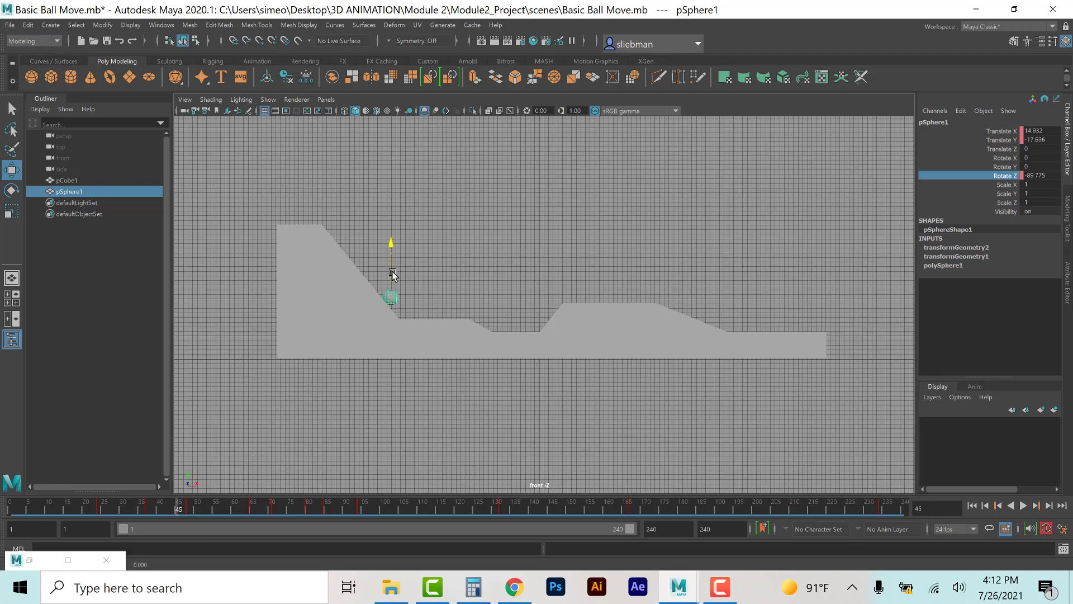
{"action": "key", "text": "s"}
At frame 157, raise the sphere on the last slope to about -21.46 in Y.
{"action": "left_click_drag", "start_coordinate": [180, 512], "coordinate": [174, 514]}
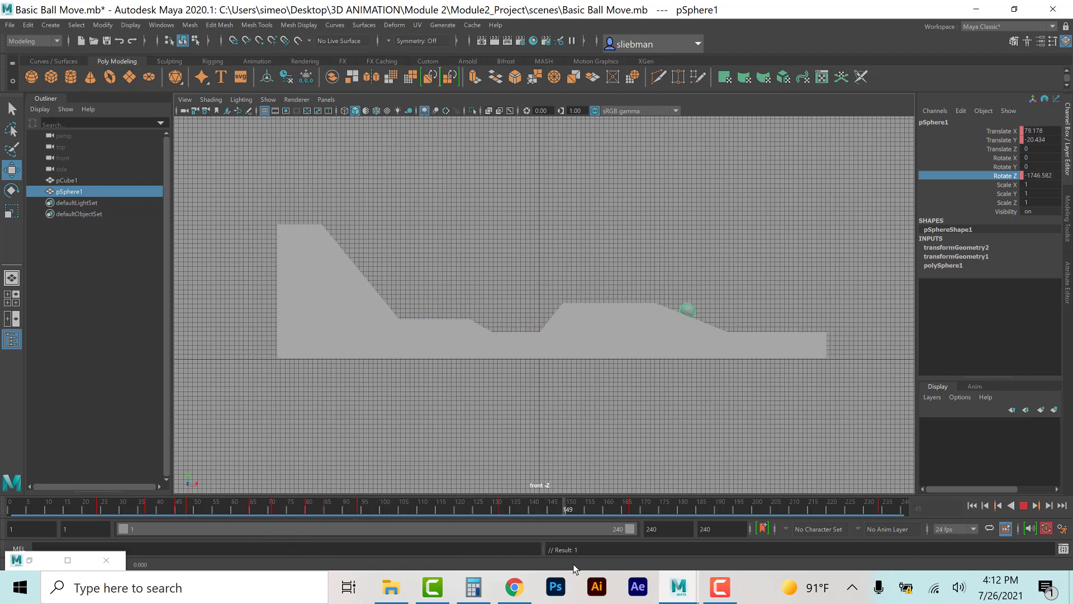
{"action": "key", "text": "Escape"}
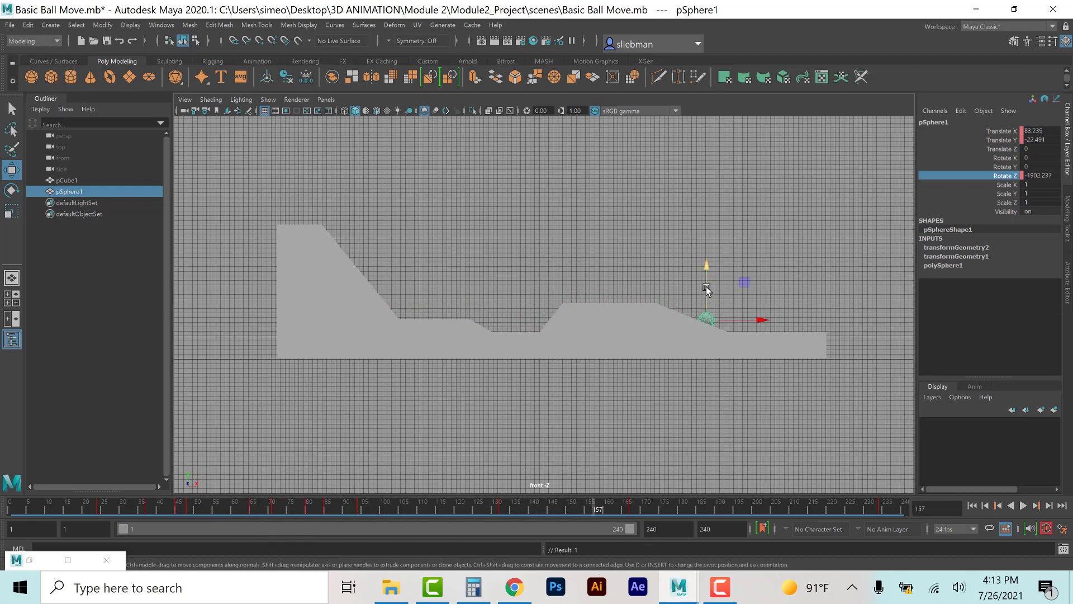
{"action": "left_click_drag", "start_coordinate": [706, 289], "coordinate": [707, 284]}
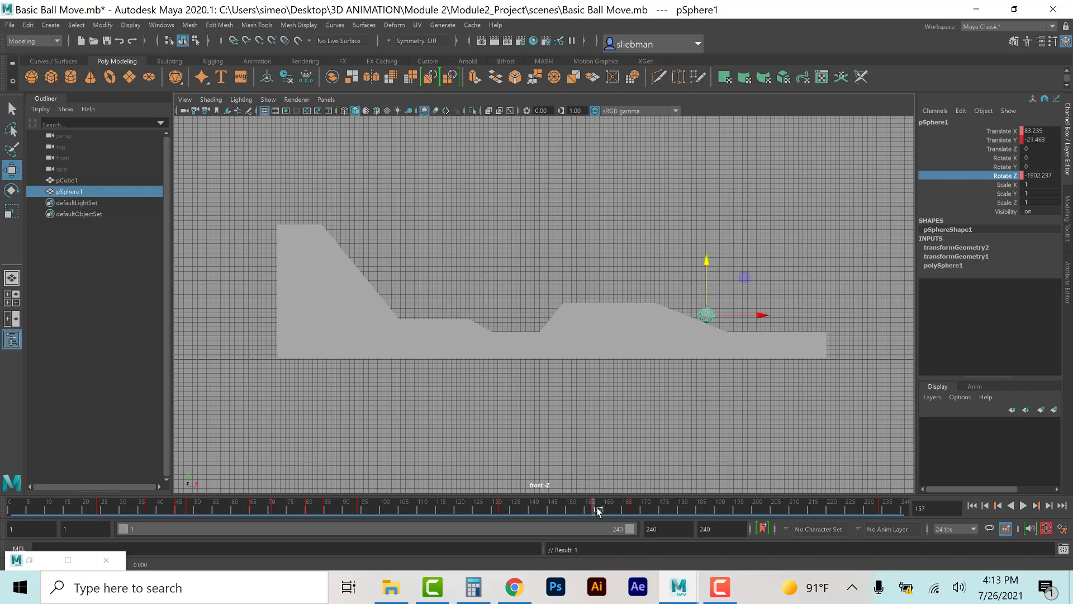
Play the rest of the animation to the track's end and return to frame 1.
{"action": "key", "text": "alt+v"}
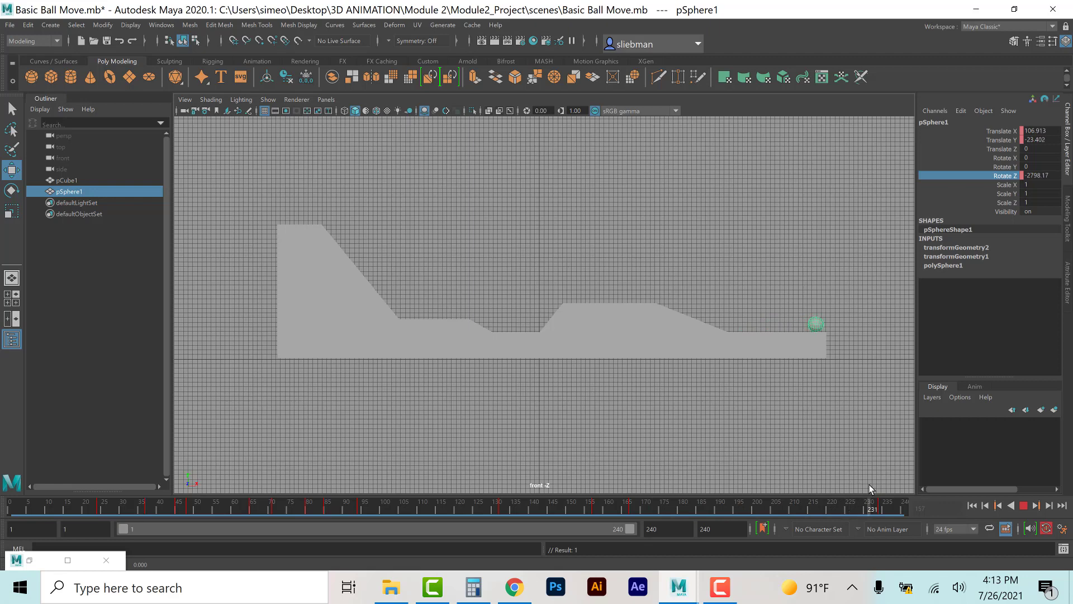
{"action": "left_click_drag", "start_coordinate": [823, 503], "coordinate": [12, 525]}
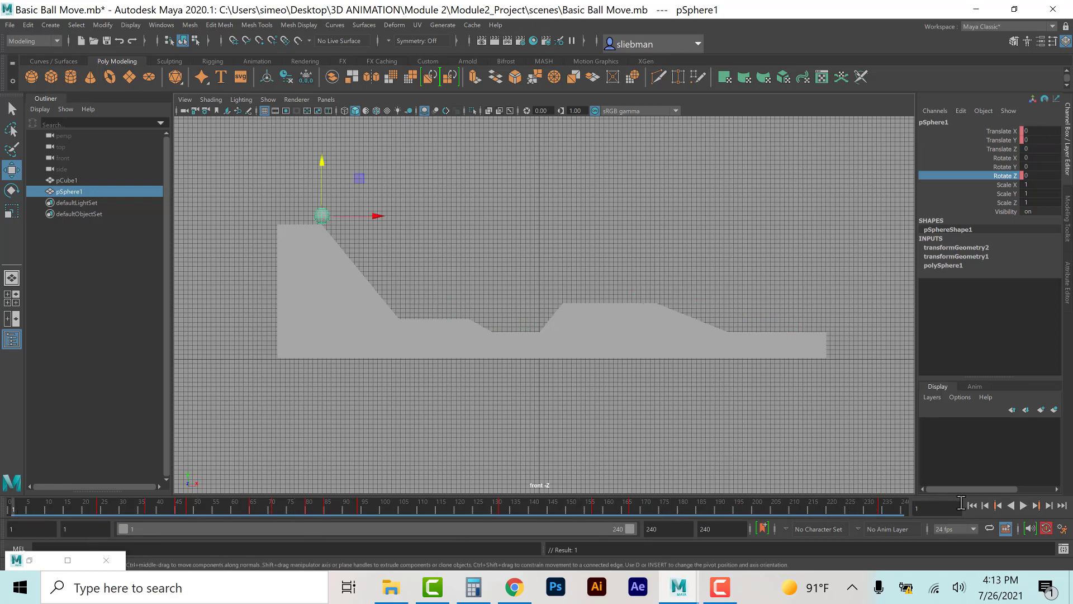
Play the animation through, switching between the four-view layout and the front view, and stop playback at frame 37.
{"action": "left_click", "coordinate": [1025, 505]}
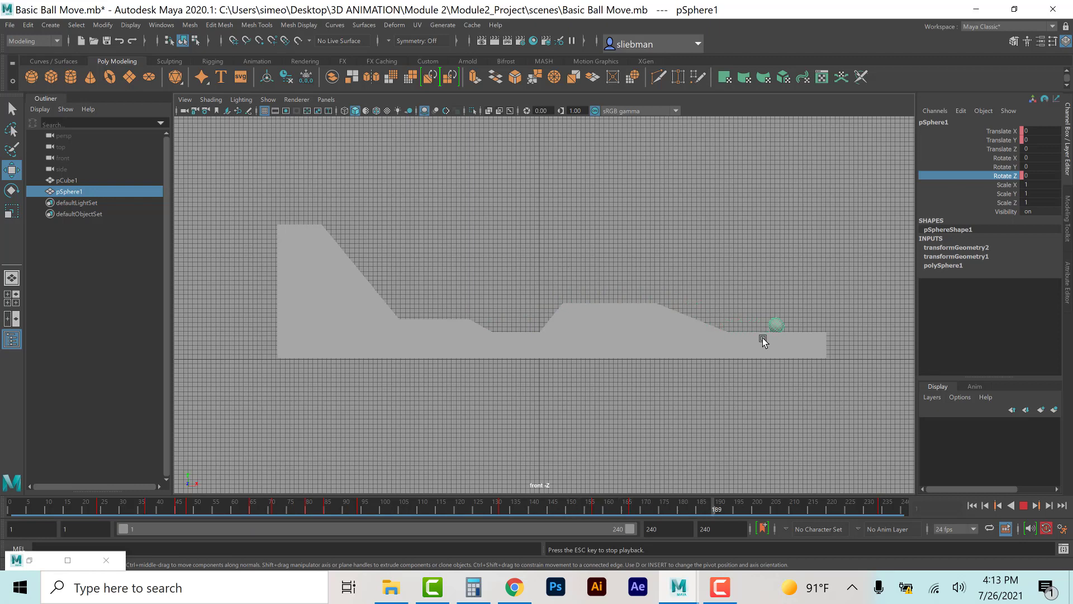
{"action": "key", "text": "space"}
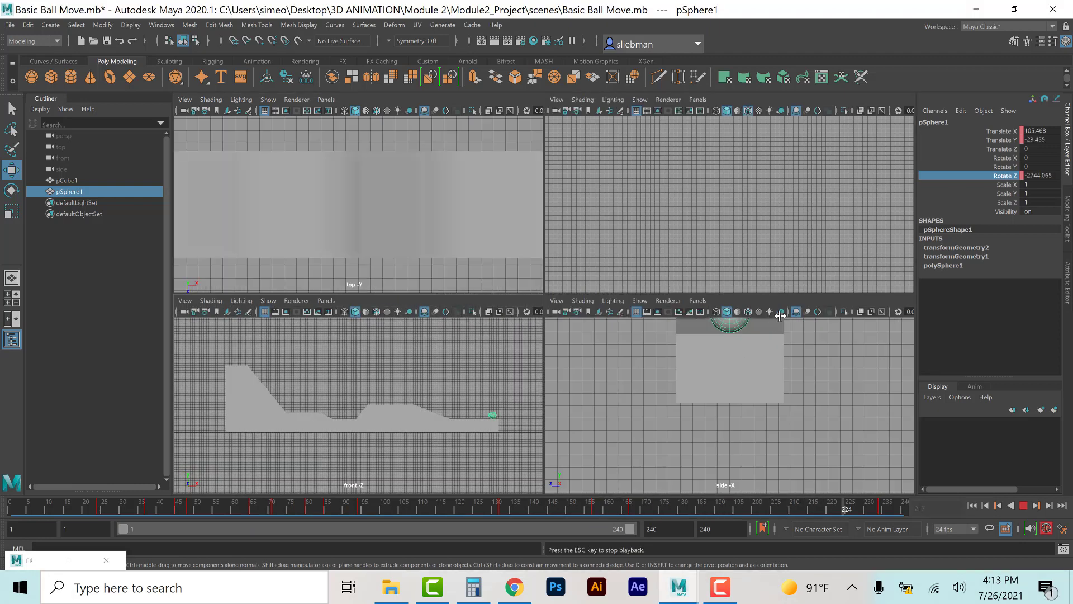
{"action": "key", "text": "space"}
{"action": "key", "text": "Escape"}
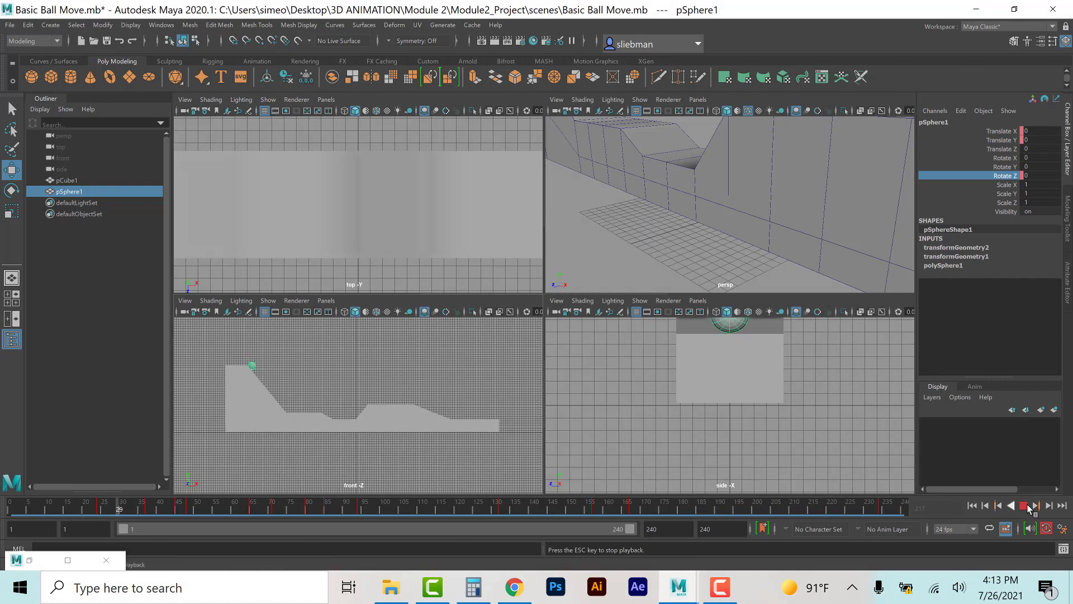
{"action": "key", "text": "space"}
{"action": "key", "text": "space"}
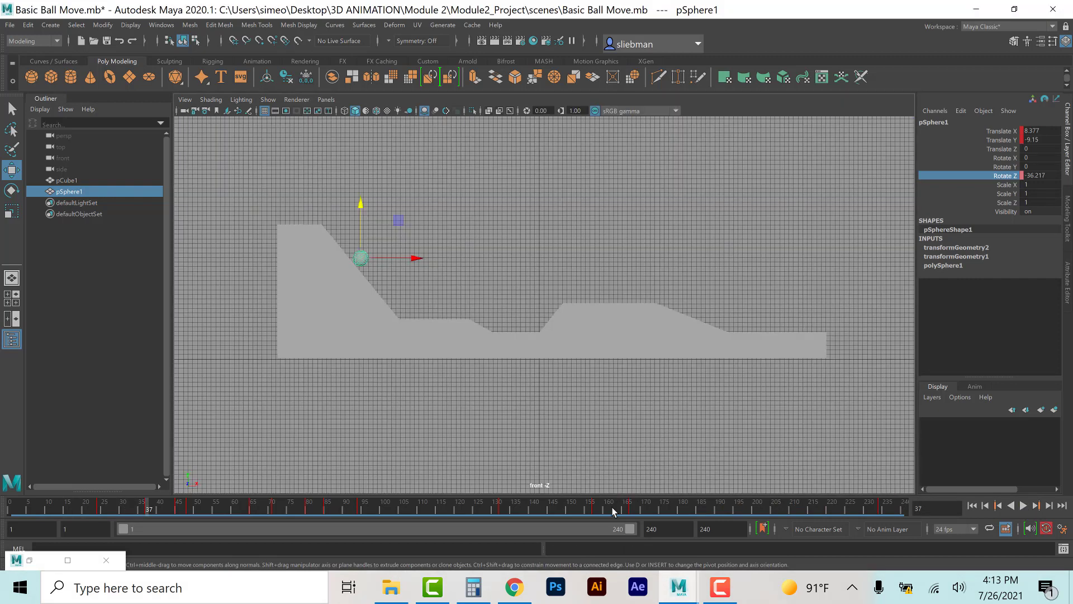
Cut the sphere's keys from frame 156 to about frame 169 and paste them at frame 149.
{"action": "mouse_move", "coordinate": [639, 510]}
{"action": "left_mouse_down"}
{"action": "mouse_move", "coordinate": [547, 522]}
{"action": "mouse_move", "coordinate": [597, 510]}
{"action": "mouse_move", "coordinate": [500, 509]}
{"action": "mouse_move", "coordinate": [564, 506]}
{"action": "mouse_move", "coordinate": [509, 499]}
{"action": "mouse_move", "coordinate": [504, 508]}
{"action": "mouse_move", "coordinate": [630, 507]}
{"action": "left_mouse_up"}
{"action": "left_click", "coordinate": [591, 510]}
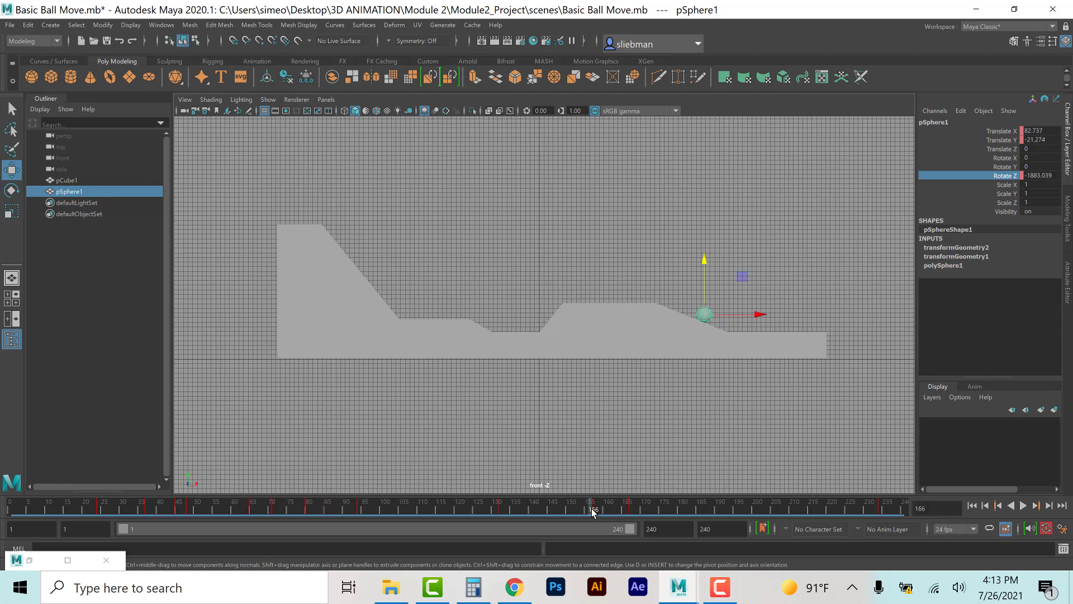
{"action": "left_click", "coordinate": [594, 509]}
{"action": "left_click_drag", "start_coordinate": [633, 508], "coordinate": [587, 513], "text": "shift"}
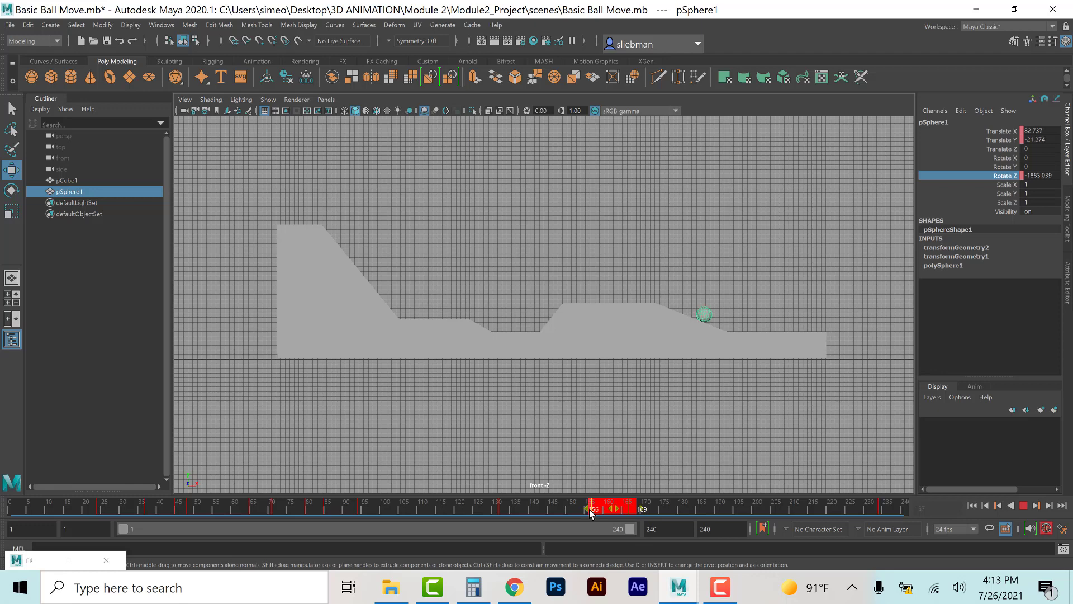
{"action": "right_click", "coordinate": [589, 509]}
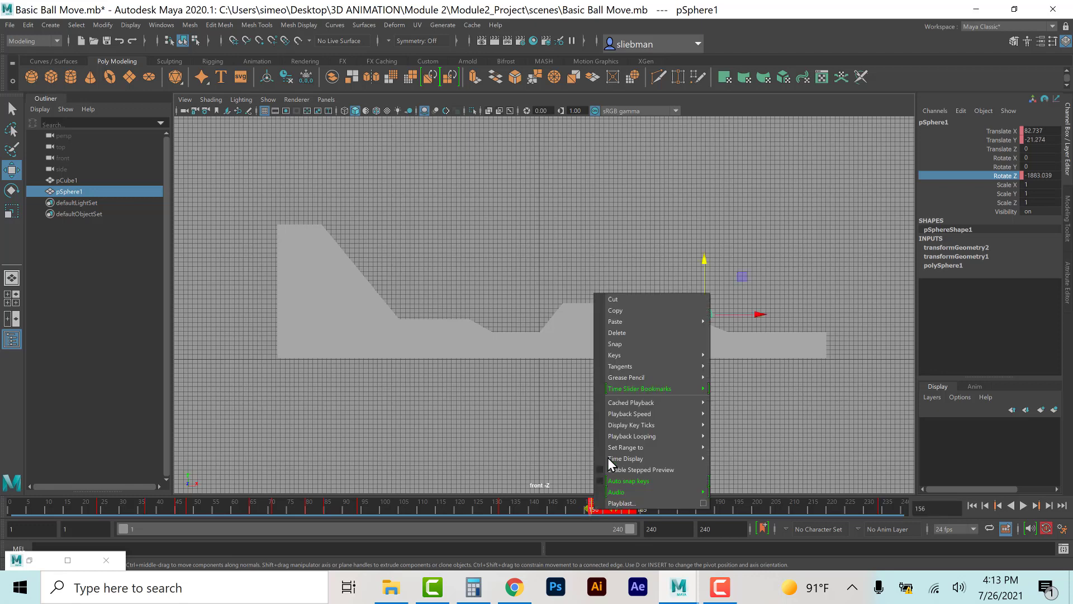
{"action": "left_click", "coordinate": [632, 297]}
{"action": "left_click", "coordinate": [566, 509]}
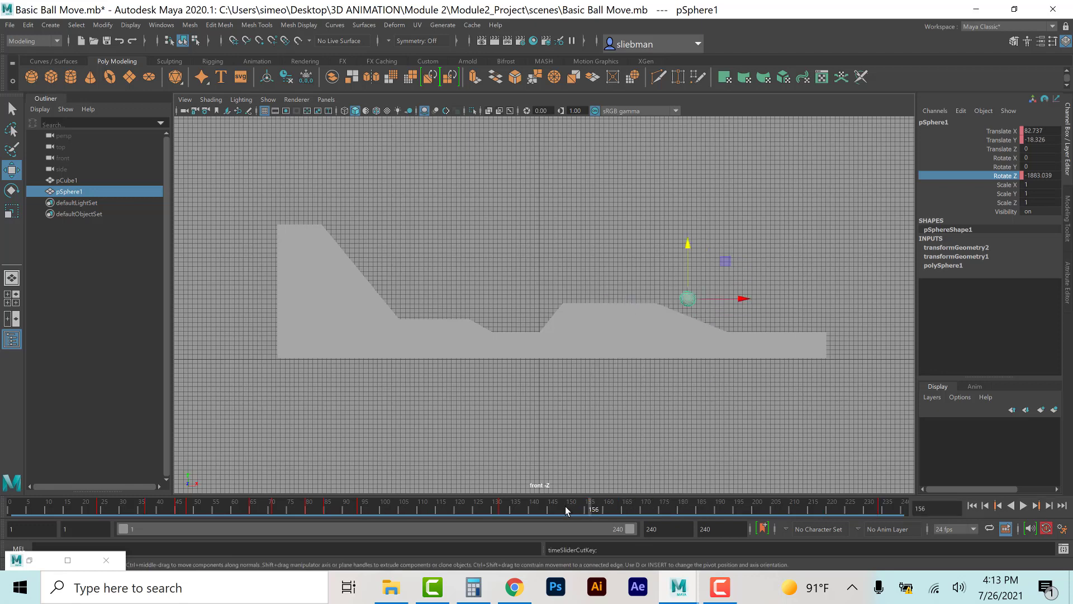
{"action": "right_click", "coordinate": [565, 507]}
{"action": "mouse_move", "coordinate": [666, 318]}
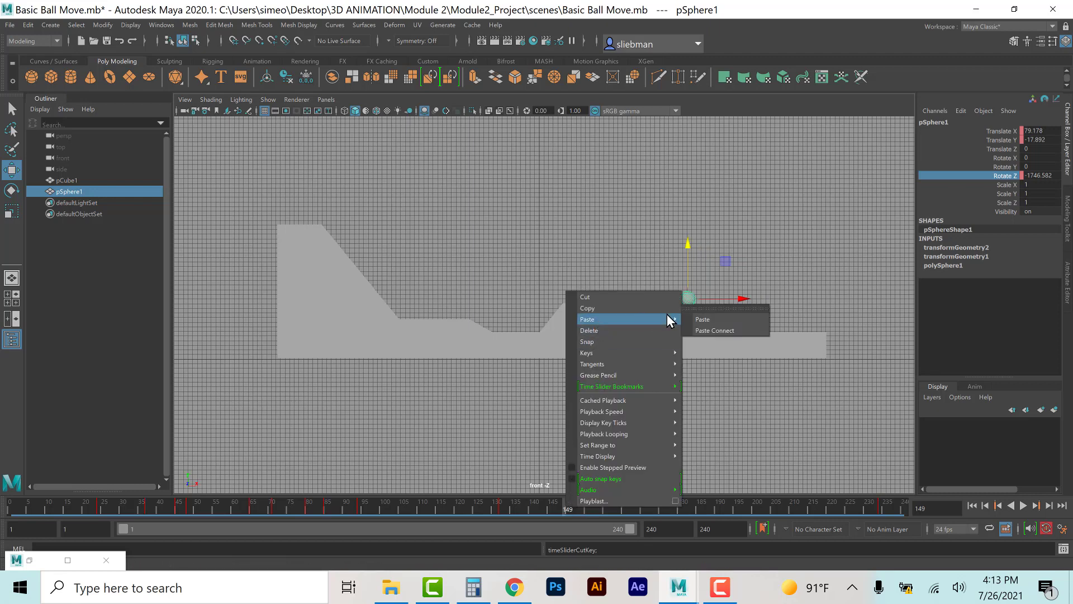
{"action": "left_click", "coordinate": [700, 319]}
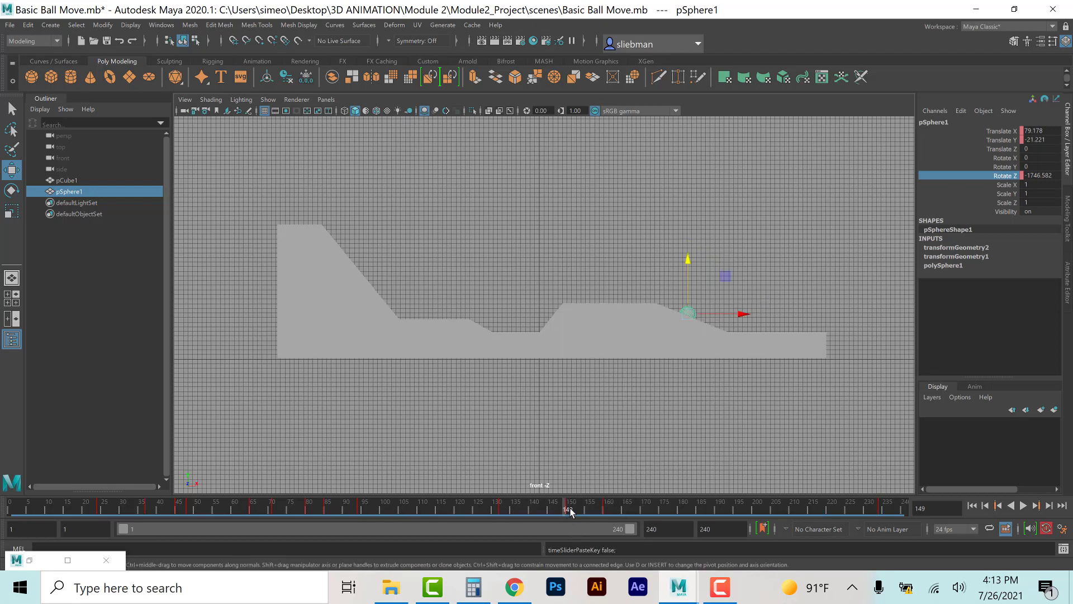
At frame 150, raise the sphere on the last slope to about -19.89 in Y.
{"action": "key", "text": "alt+v"}
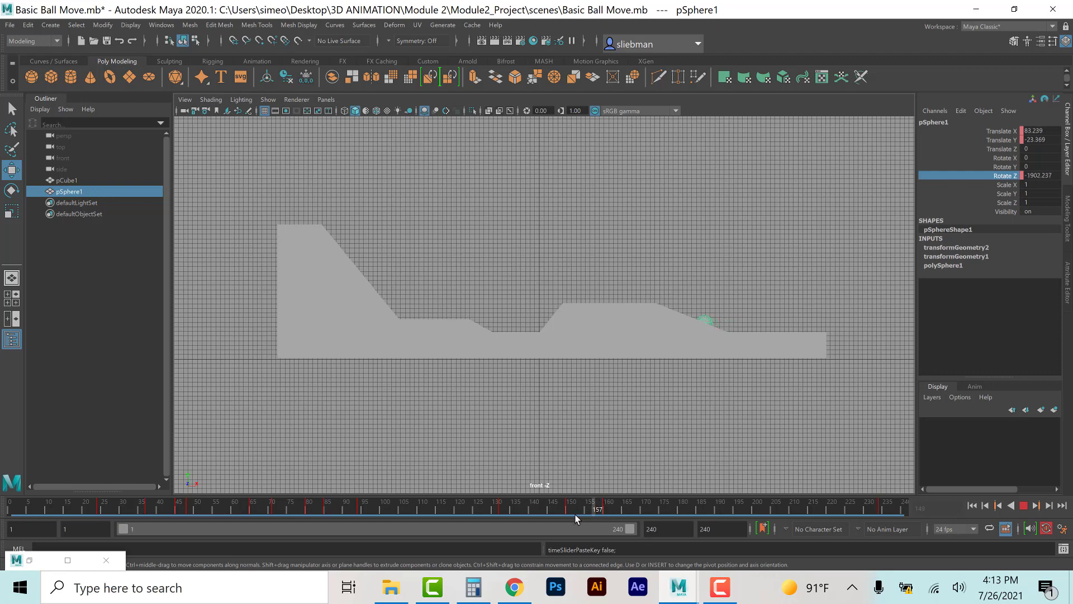
{"action": "left_click", "coordinate": [567, 514]}
{"action": "key", "text": "alt+v"}
{"action": "left_click_drag", "start_coordinate": [689, 263], "coordinate": [690, 257]}
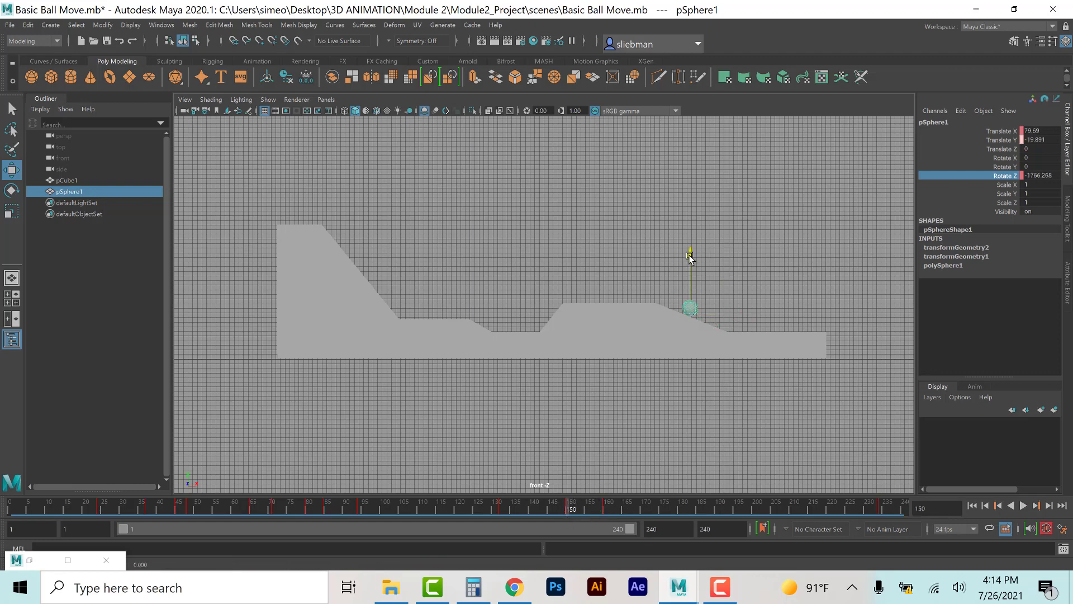
At frame 160, move the sphere to the last slope's foot, about 87.88 in X and -23.32 in Y, and play on from there.
{"action": "left_click", "coordinate": [609, 512]}
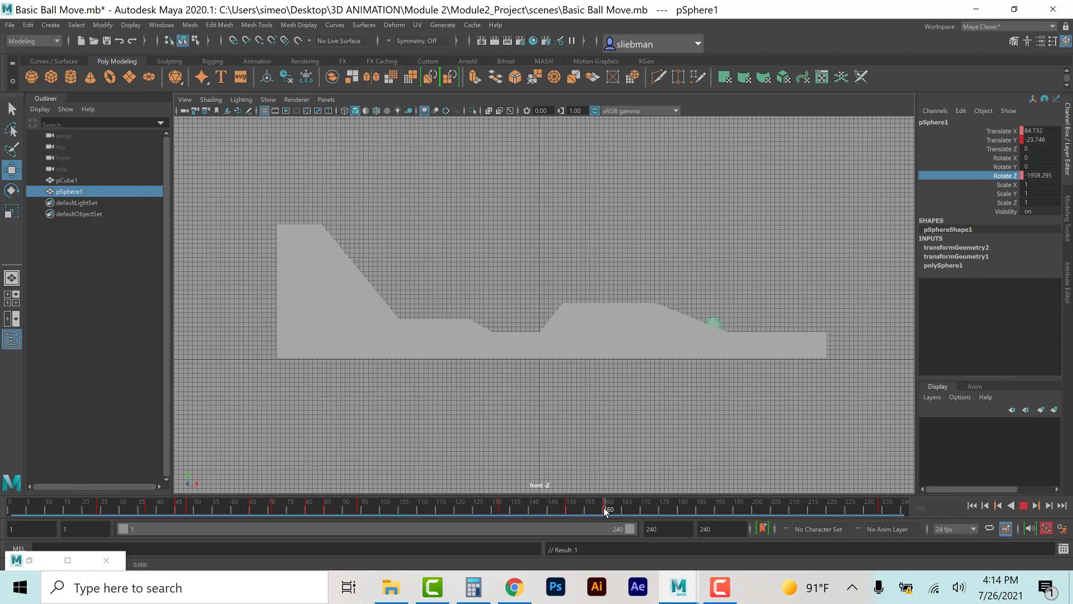
{"action": "left_click_drag", "start_coordinate": [713, 286], "coordinate": [714, 284]}
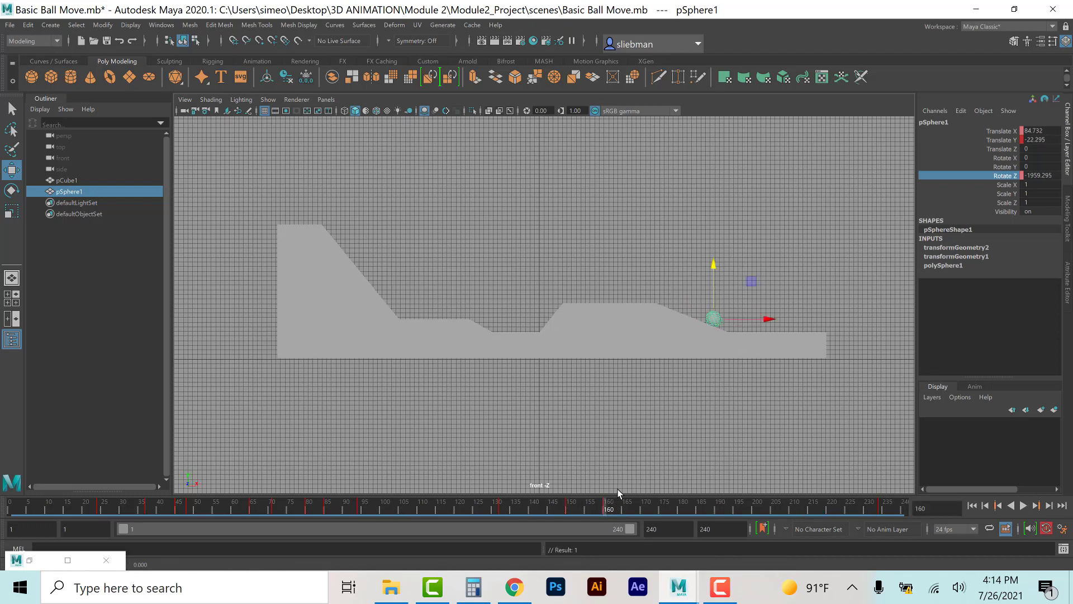
{"action": "key", "text": "alt+v"}
{"action": "left_click_drag", "start_coordinate": [627, 506], "coordinate": [615, 506]}
{"action": "left_click", "coordinate": [997, 505]}
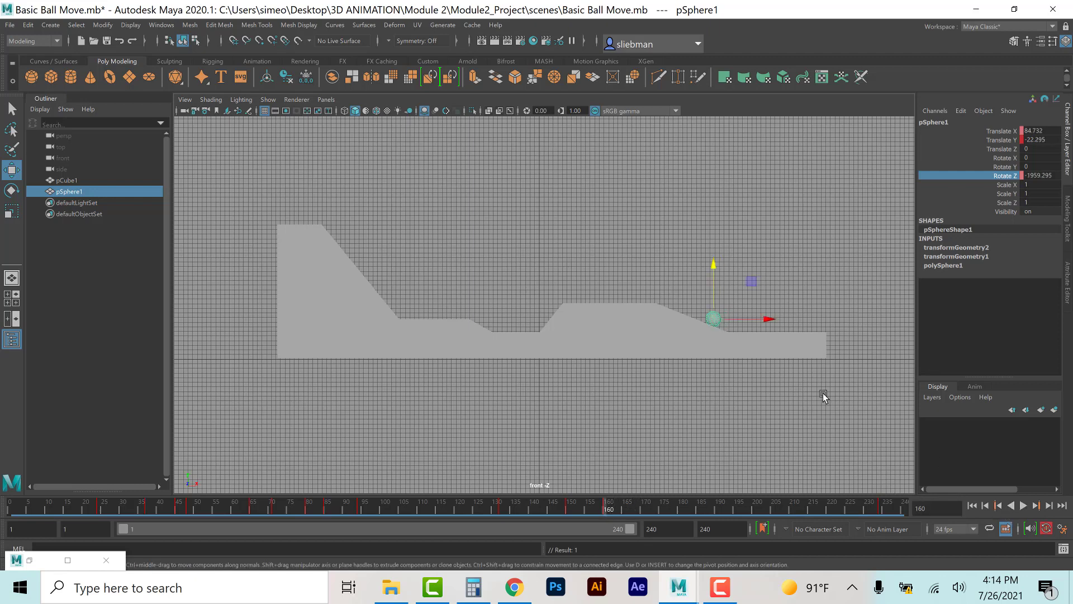
{"action": "left_click_drag", "start_coordinate": [713, 319], "coordinate": [728, 324]}
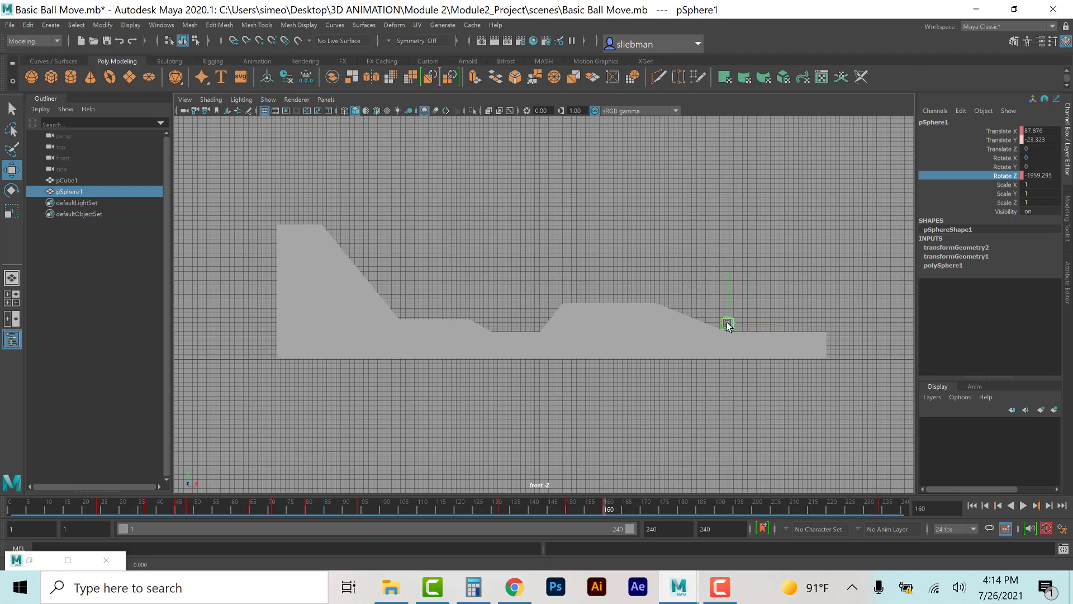
{"action": "key", "text": "alt+v"}
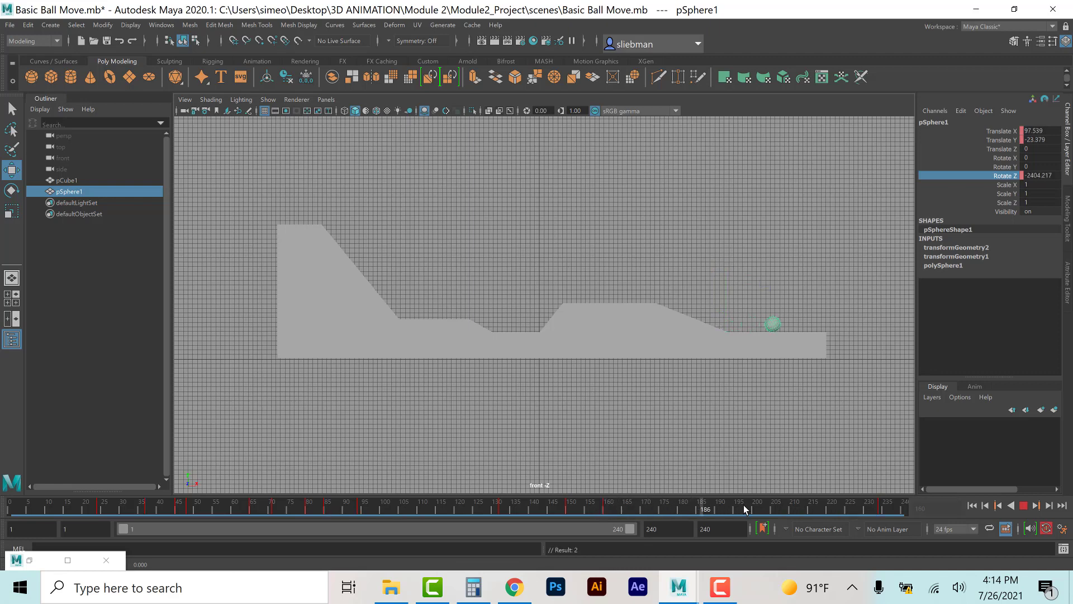
At frame 140, lower the sphere onto the surface of the last slope and scrub back to frame 24.
{"action": "mouse_move", "coordinate": [525, 502]}
{"action": "left_mouse_down"}
{"action": "mouse_move", "coordinate": [556, 506]}
{"action": "mouse_move", "coordinate": [534, 507]}
{"action": "left_mouse_up"}
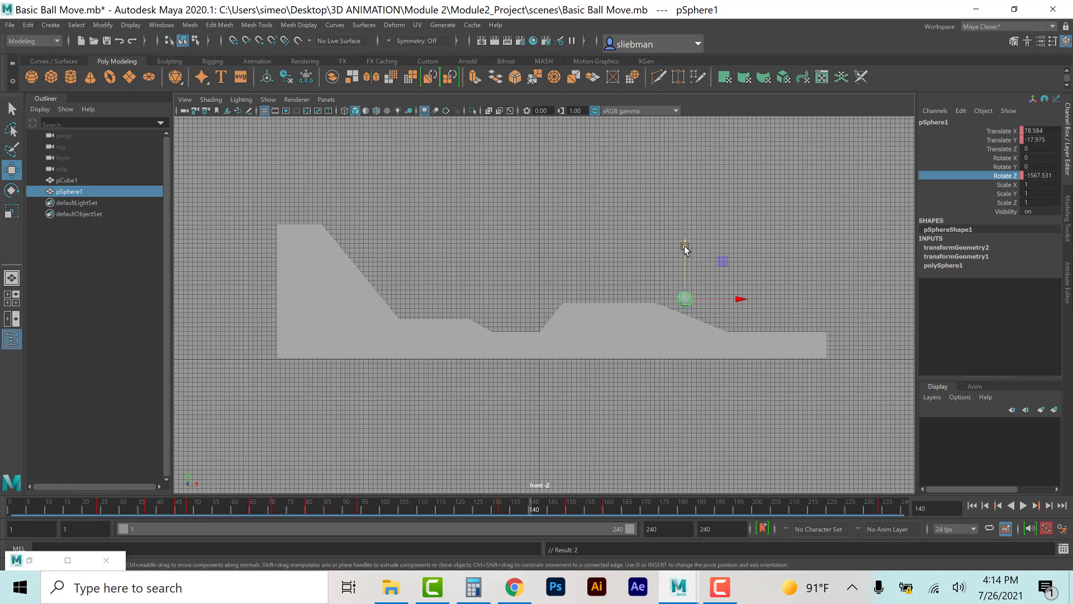
{"action": "left_click_drag", "start_coordinate": [685, 247], "coordinate": [685, 256]}
{"action": "left_click_drag", "start_coordinate": [530, 511], "coordinate": [99, 511]}
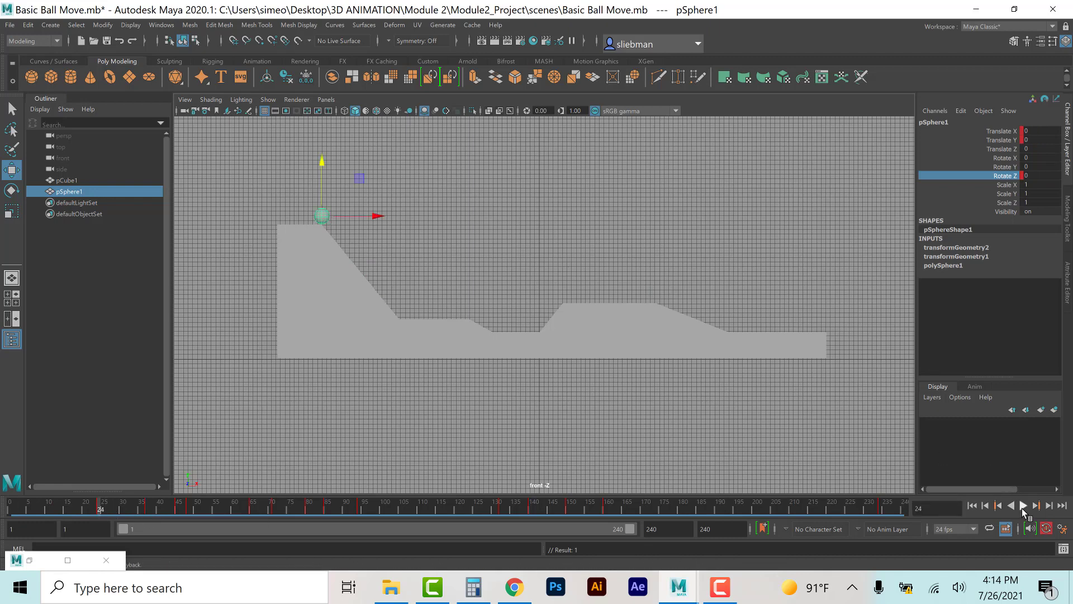
Play the animation from frame 24 to check the ball's motion, and return to frame 24.
{"action": "left_click", "coordinate": [1022, 506]}
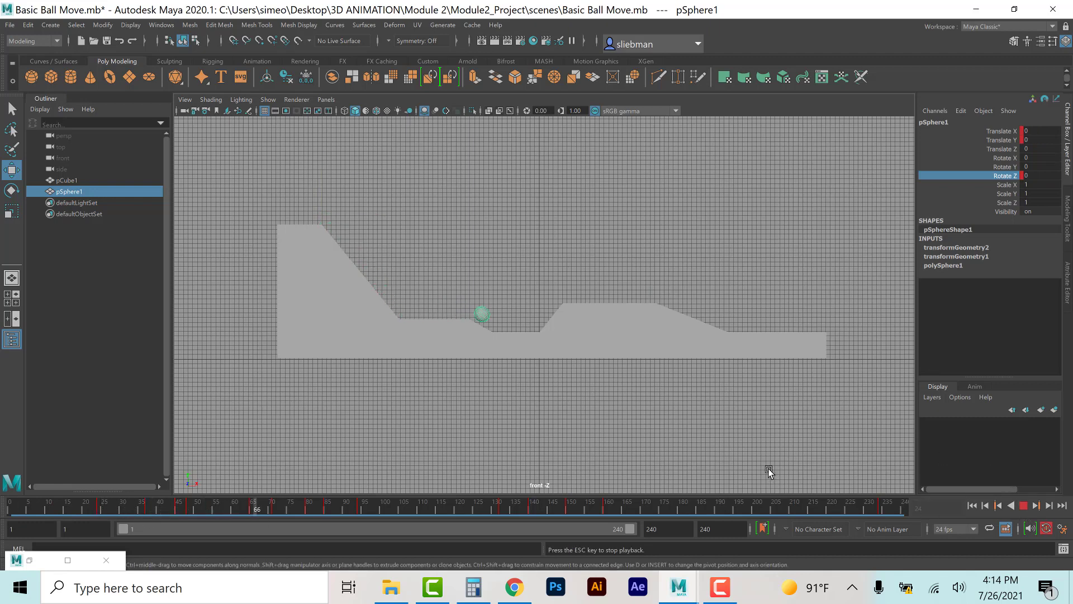
{"action": "left_click", "coordinate": [1024, 506]}
{"action": "left_click_drag", "start_coordinate": [476, 508], "coordinate": [97, 512]}
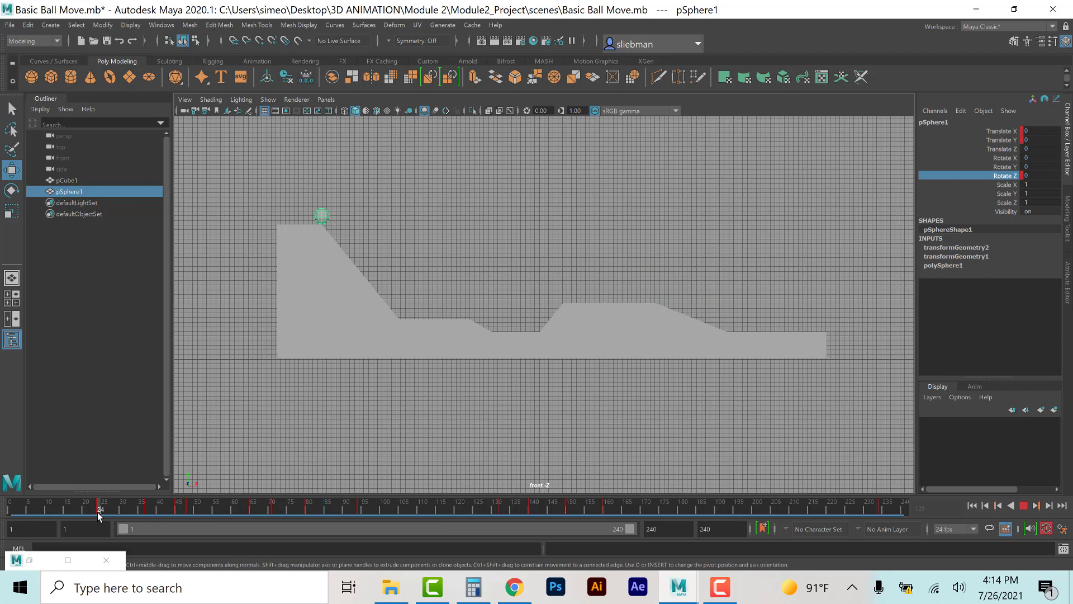
At the frame 80 key, set the sphere's Rotate Z to -800 and play on from there.
{"action": "left_click_drag", "start_coordinate": [109, 513], "coordinate": [311, 526]}
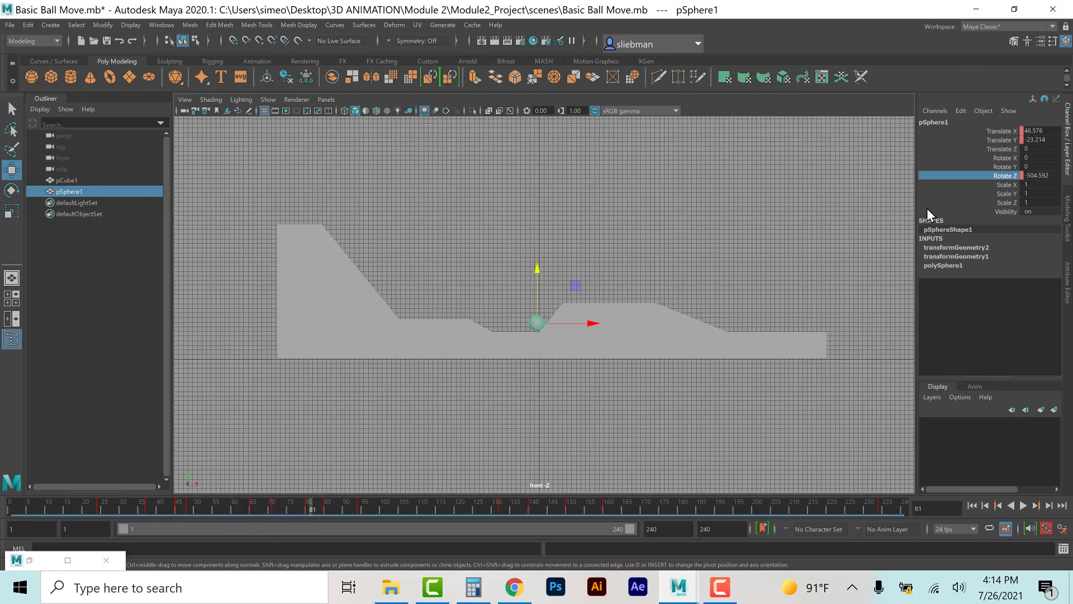
{"action": "left_click", "coordinate": [996, 509]}
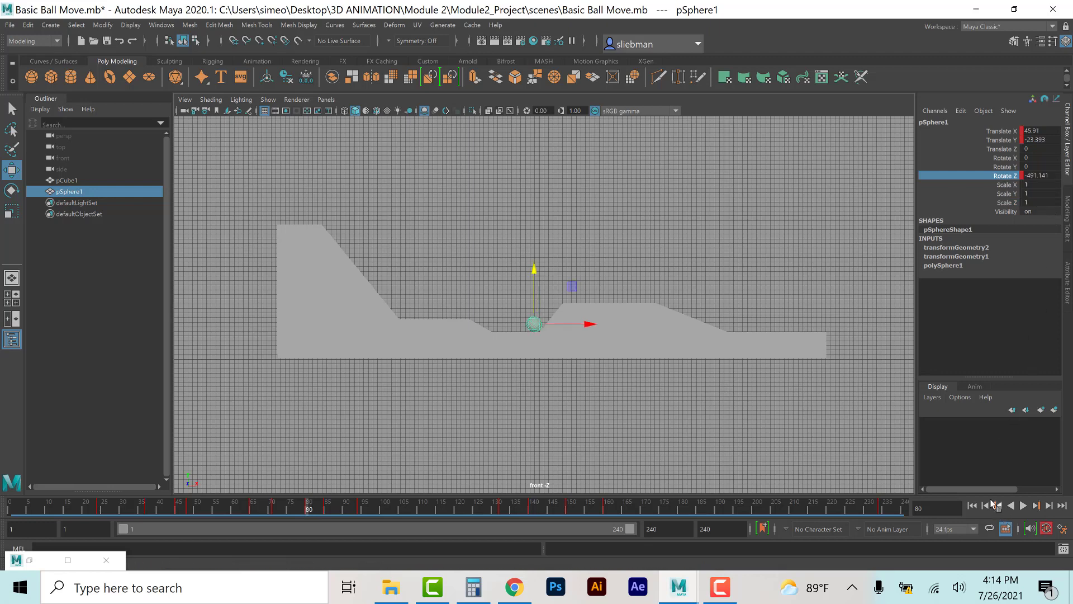
{"action": "double_click", "coordinate": [1050, 174]}
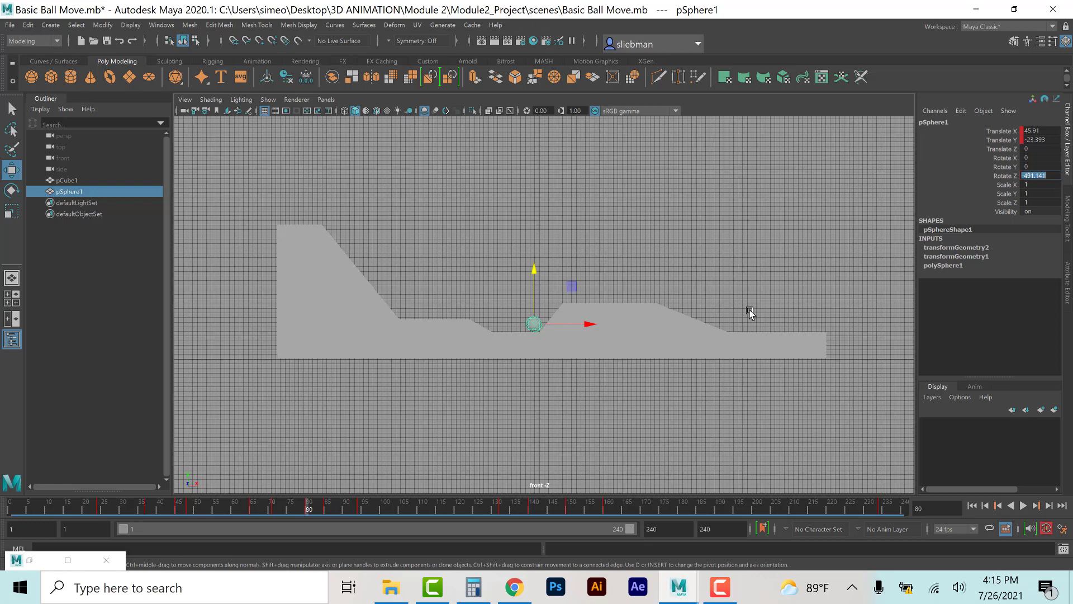
{"action": "type", "text": "-800"}
{"action": "key", "text": "Return"}
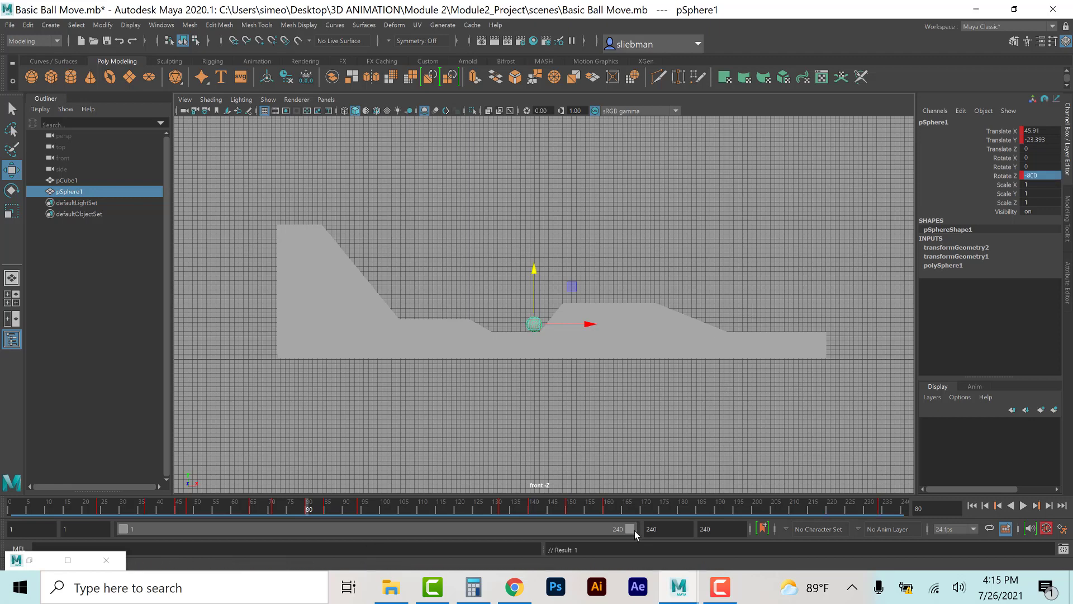
{"action": "key", "text": "alt+v"}
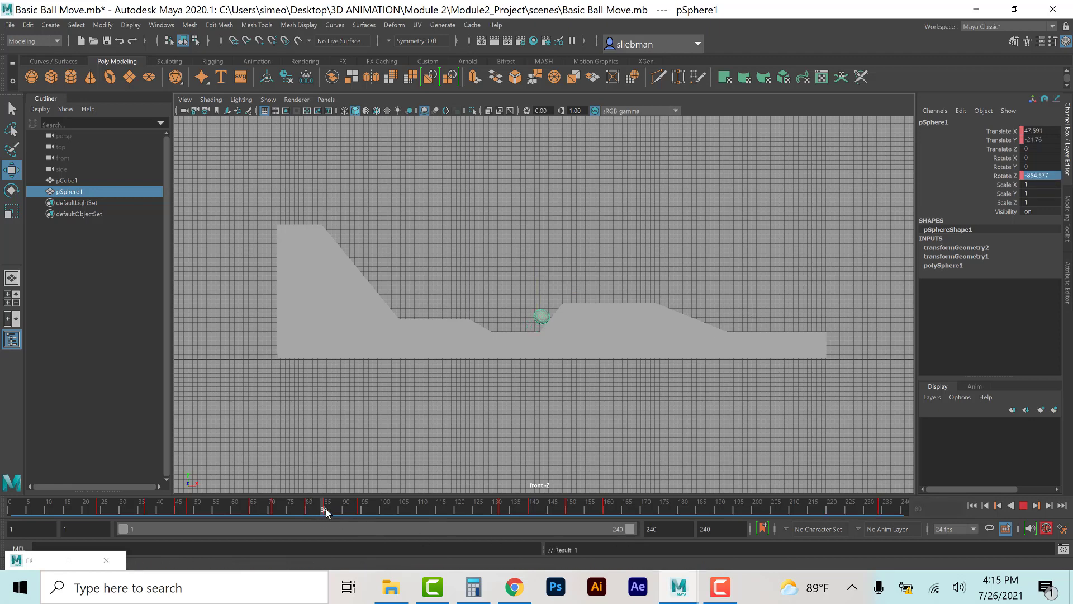
At frame 127, near the end of the upper plateau, set the sphere's Rotate Z to -1400.
{"action": "left_click_drag", "start_coordinate": [340, 509], "coordinate": [361, 511]}
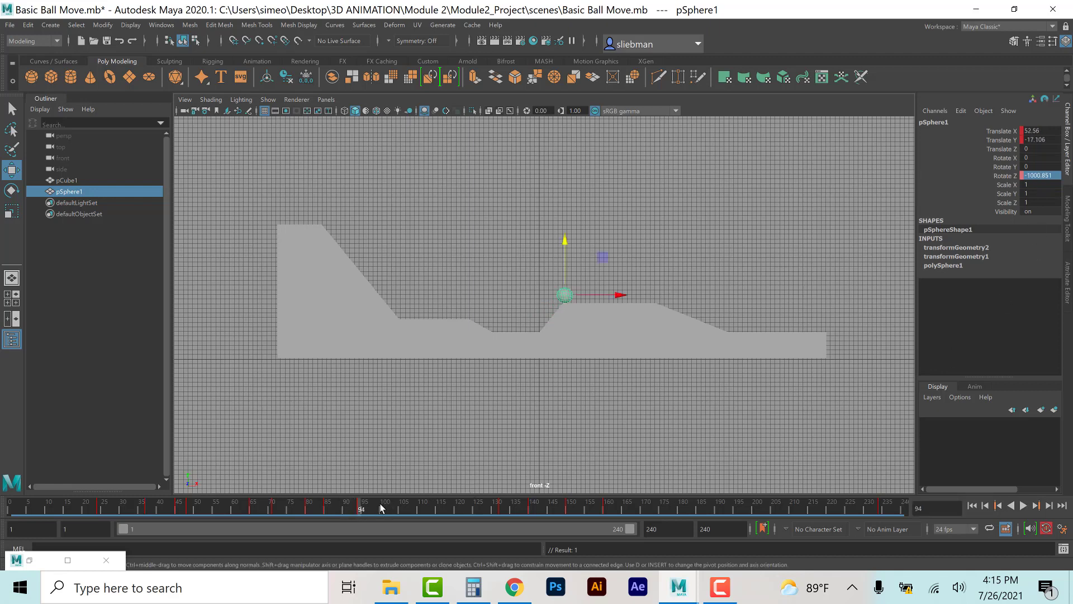
{"action": "key", "text": "alt+v"}
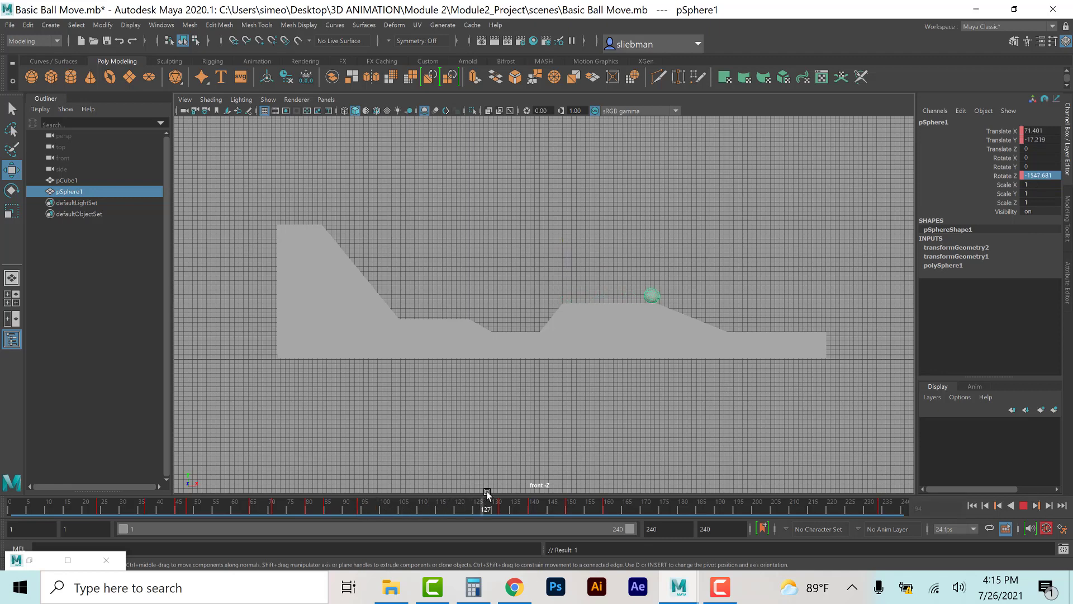
{"action": "key", "text": "alt+v"}
{"action": "left_click", "coordinate": [1045, 175]}
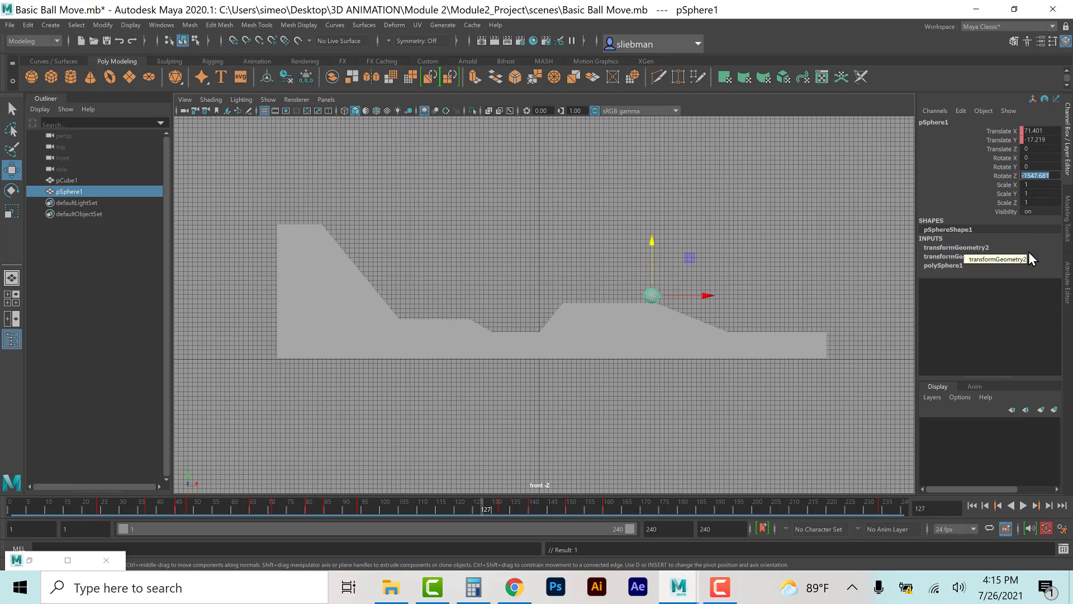
{"action": "type", "text": "-1400"}
{"action": "key", "text": "Return"}
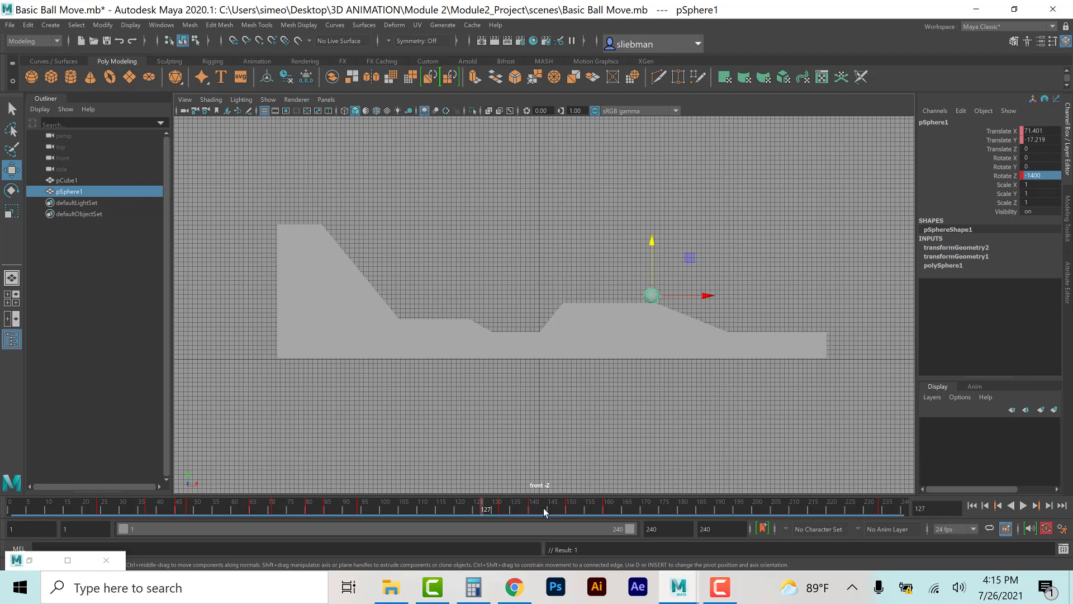
At frame 150, lower the sphere onto the last slope to about -22 in Y and play on from there.
{"action": "left_click_drag", "start_coordinate": [484, 503], "coordinate": [570, 539]}
{"action": "left_click_drag", "start_coordinate": [708, 255], "coordinate": [707, 265]}
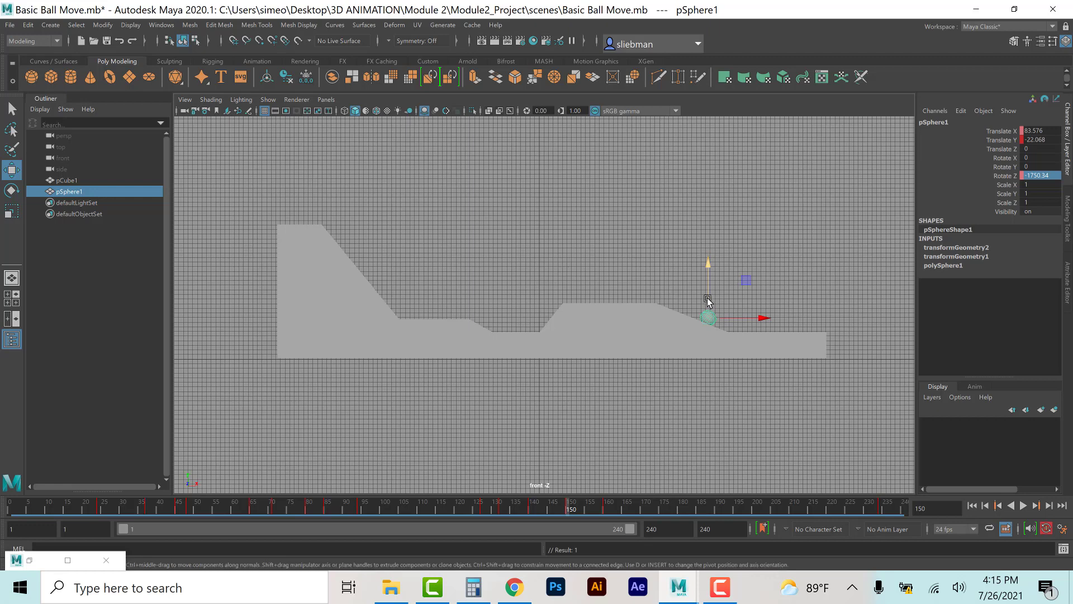
{"action": "left_click_drag", "start_coordinate": [711, 304], "coordinate": [711, 300]}
{"action": "key", "text": "alt+v"}
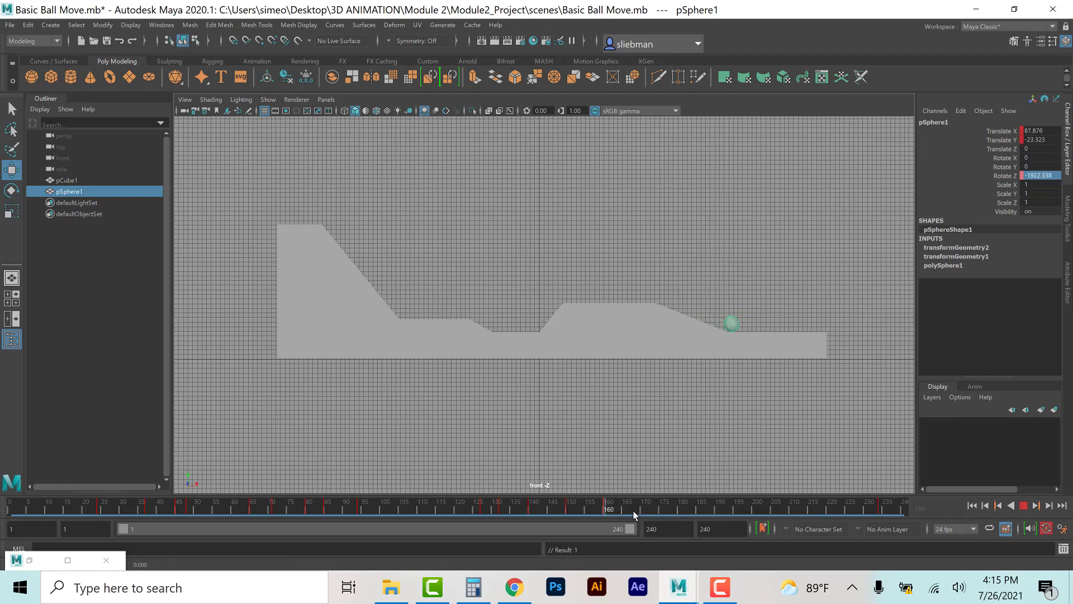
At frame 186, on the final flat stretch, set the sphere's Rotate Z to -2600.
{"action": "left_click_drag", "start_coordinate": [743, 513], "coordinate": [827, 516]}
{"action": "key", "text": "alt+v"}
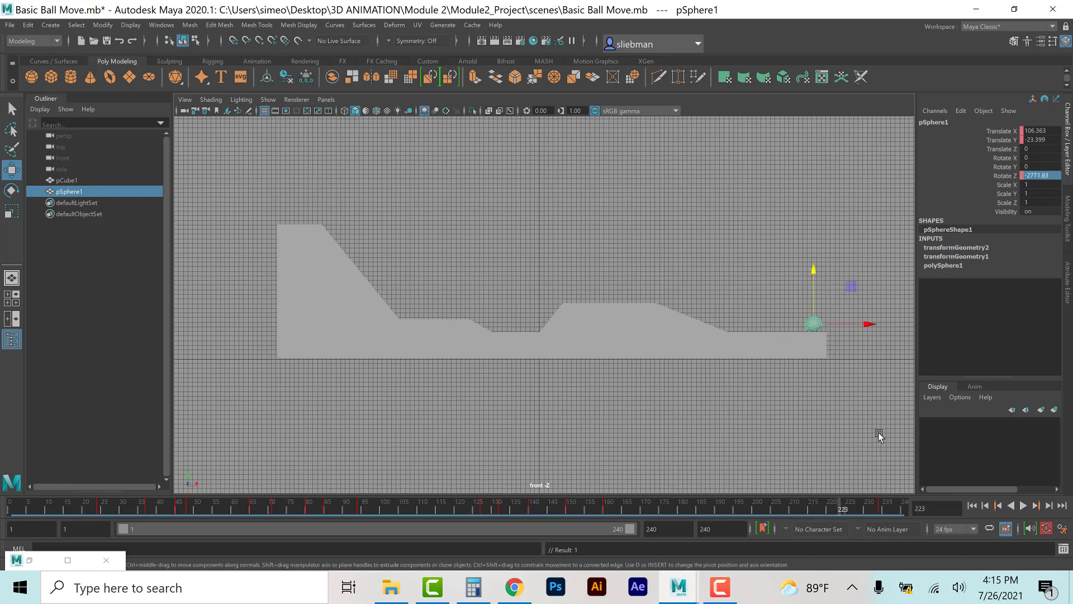
{"action": "left_click", "coordinate": [881, 510]}
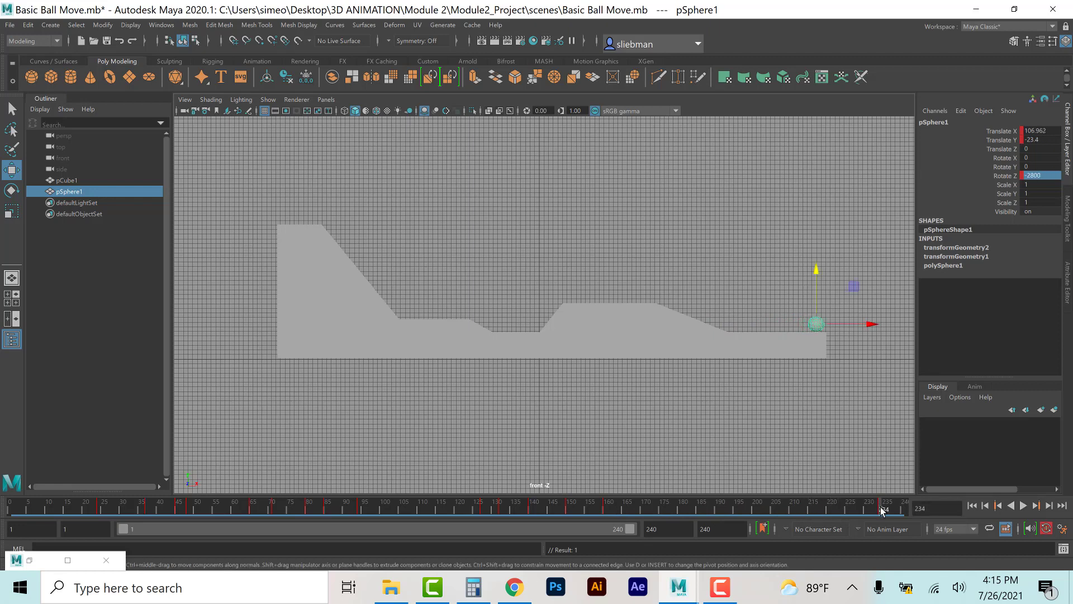
{"action": "mouse_move", "coordinate": [881, 510]}
{"action": "left_mouse_down"}
{"action": "mouse_move", "coordinate": [716, 521]}
{"action": "mouse_move", "coordinate": [726, 512]}
{"action": "left_mouse_up"}
{"action": "left_click", "coordinate": [1043, 176]}
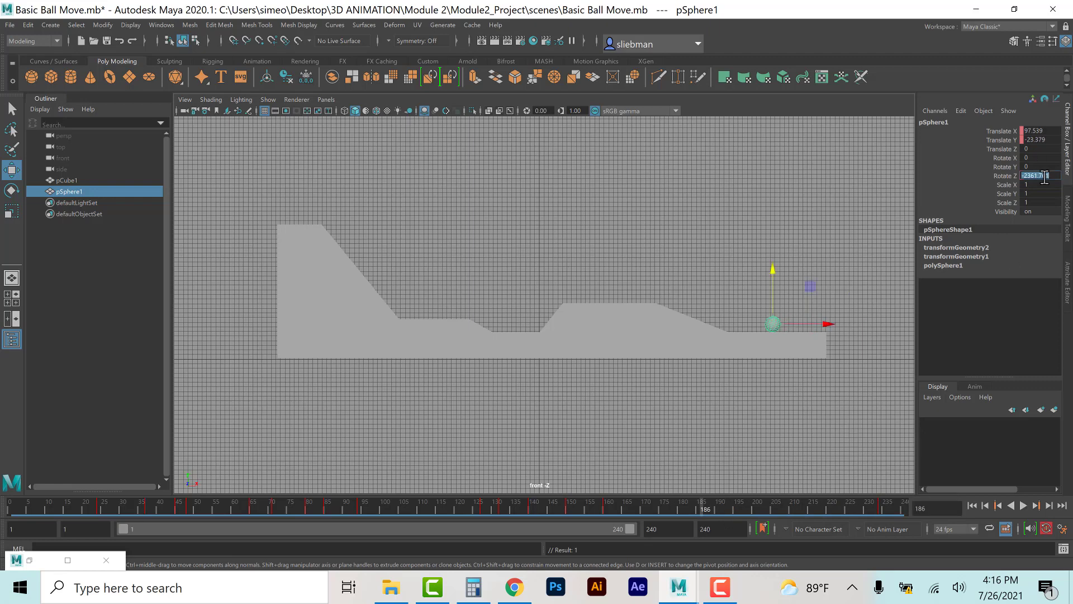
{"action": "type", "text": "-2600"}
{"action": "key", "text": "Return"}
Play the whole animation from frame 1 to check the ball's rolling, and stop playback.
{"action": "left_click", "coordinate": [972, 506]}
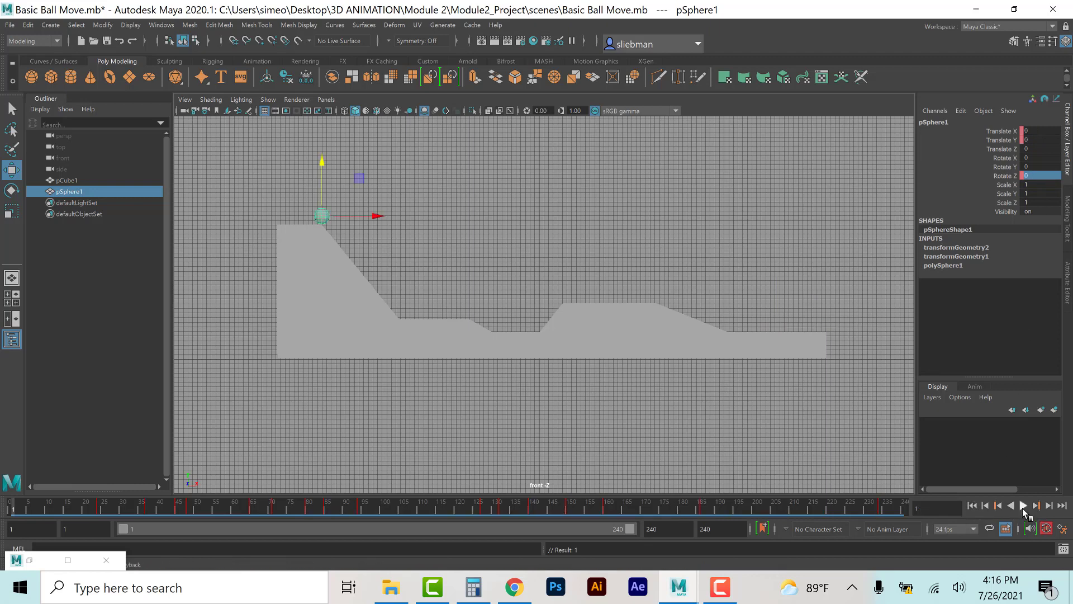
{"action": "left_click", "coordinate": [1023, 505]}
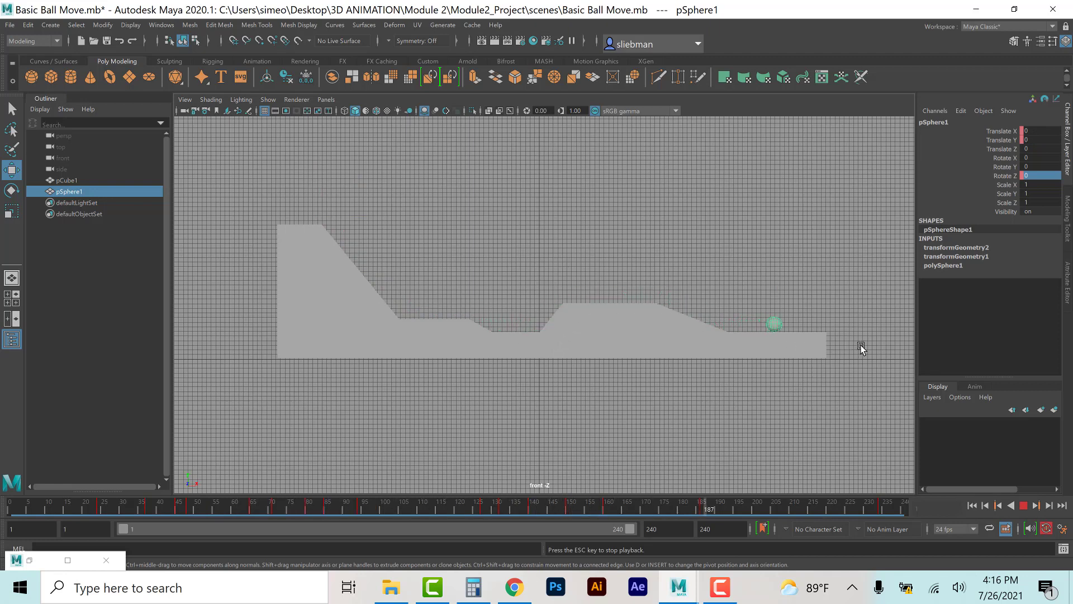
{"action": "left_click", "coordinate": [1023, 506]}
Open the Graph Editor at full-screen size and isolate the sphere's Rotate Z curve.
{"action": "left_click", "coordinate": [109, 560]}
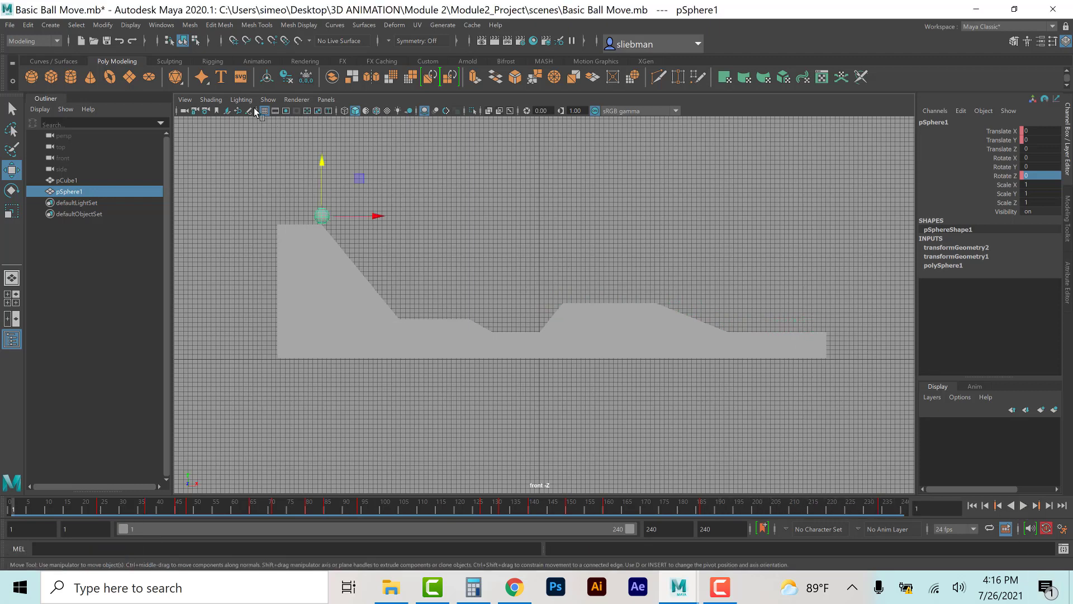
{"action": "left_click", "coordinate": [159, 26]}
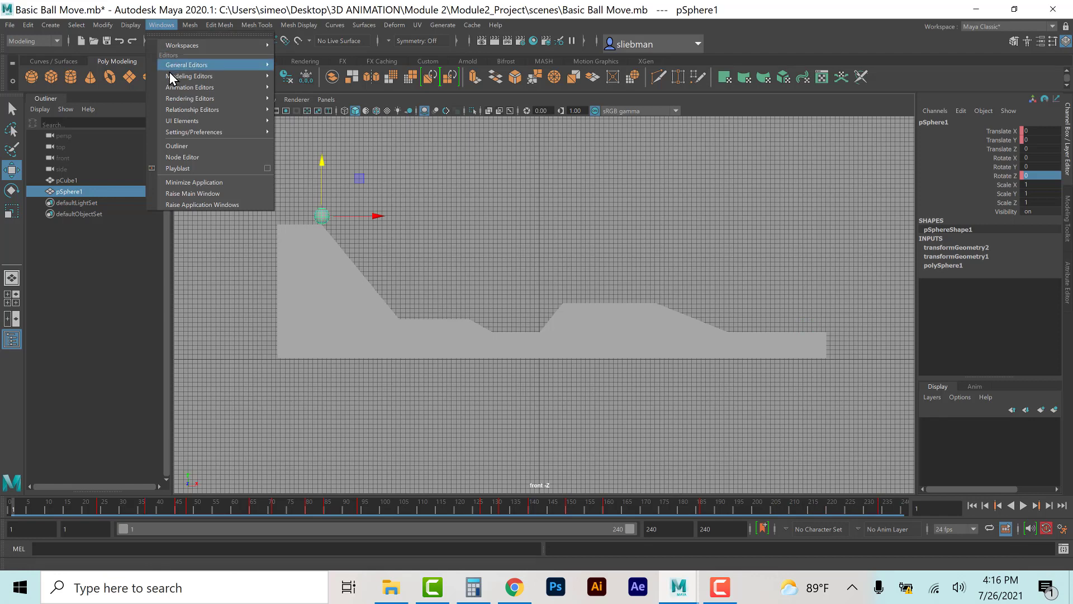
{"action": "mouse_move", "coordinate": [170, 86]}
{"action": "left_click", "coordinate": [303, 88]}
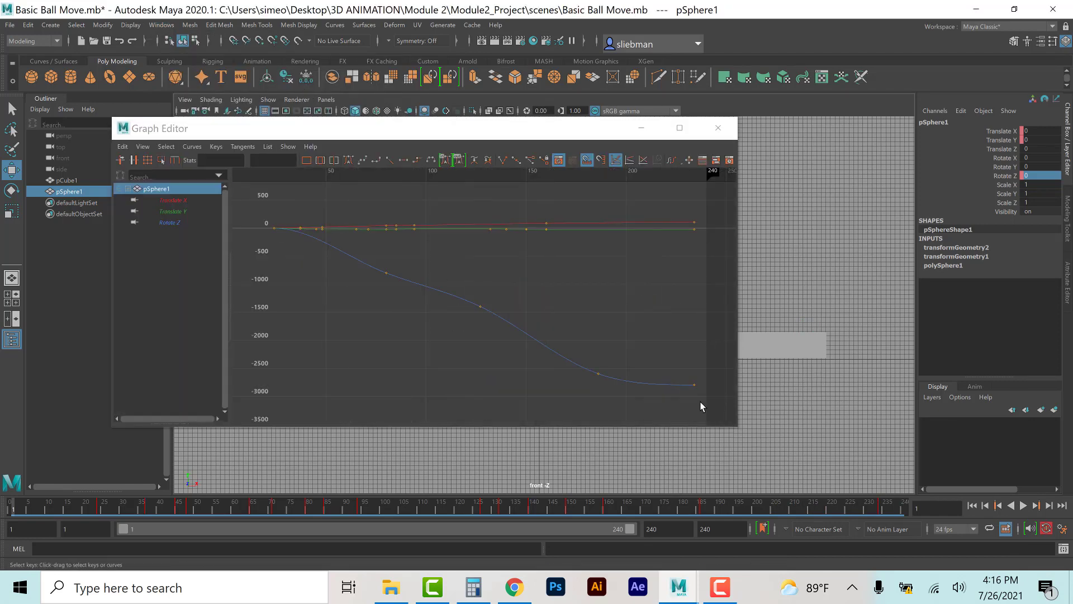
{"action": "left_click", "coordinate": [680, 128]}
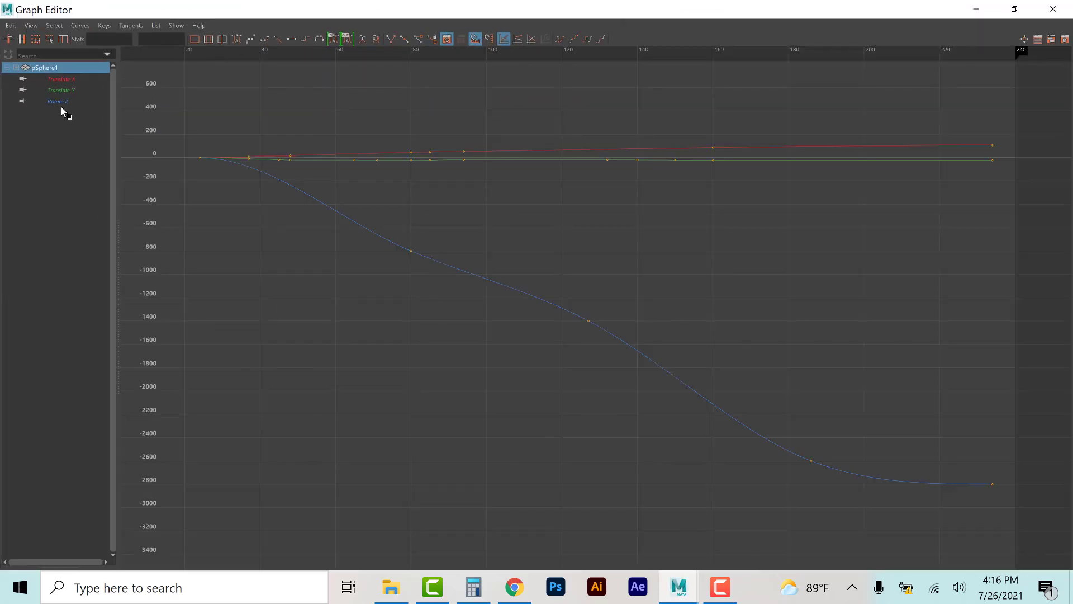
{"action": "left_click", "coordinate": [62, 101]}
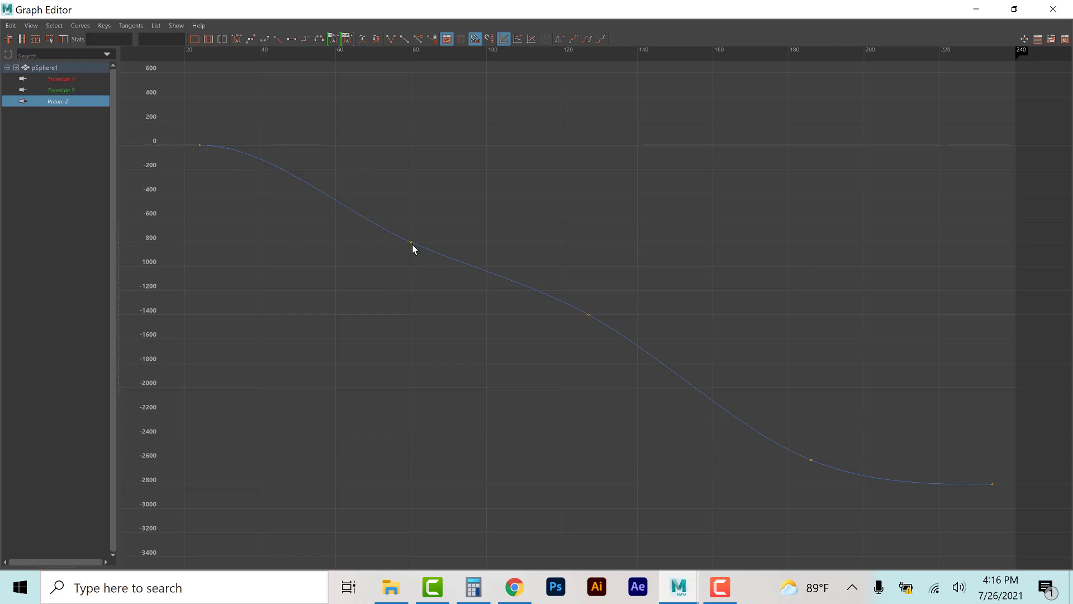
Flatten the tangent of the Rotate Z key at frame 80 so the curve levels off around it.
{"action": "left_click_drag", "start_coordinate": [383, 218], "coordinate": [444, 268]}
{"action": "left_click", "coordinate": [348, 216]}
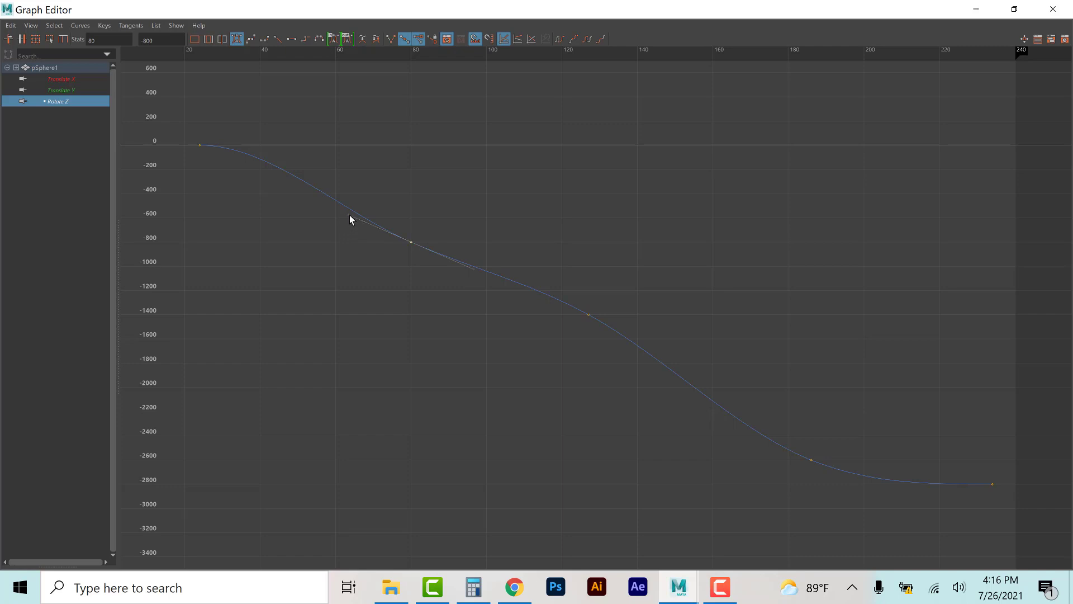
{"action": "middle_click_drag", "start_coordinate": [350, 215], "coordinate": [346, 242]}
{"action": "left_click_drag", "start_coordinate": [347, 243], "coordinate": [346, 243]}
Steepen the tangent of the Rotate Z key at frame 127 slightly and deselect the key.
{"action": "left_click_drag", "start_coordinate": [609, 342], "coordinate": [566, 289]}
{"action": "left_click", "coordinate": [528, 283]}
{"action": "left_click_drag", "start_coordinate": [529, 283], "coordinate": [535, 274]}
{"action": "left_click", "coordinate": [589, 266]}
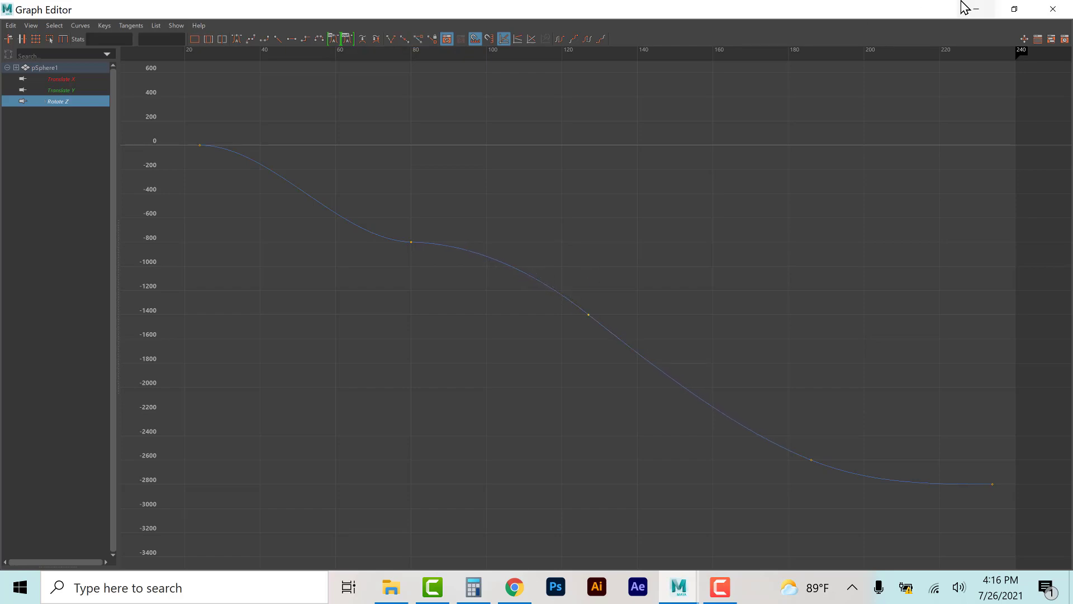
Minimize the Graph Editor, play the animation from about frame 50 and stop at frame 127.
{"action": "left_click", "coordinate": [979, 12]}
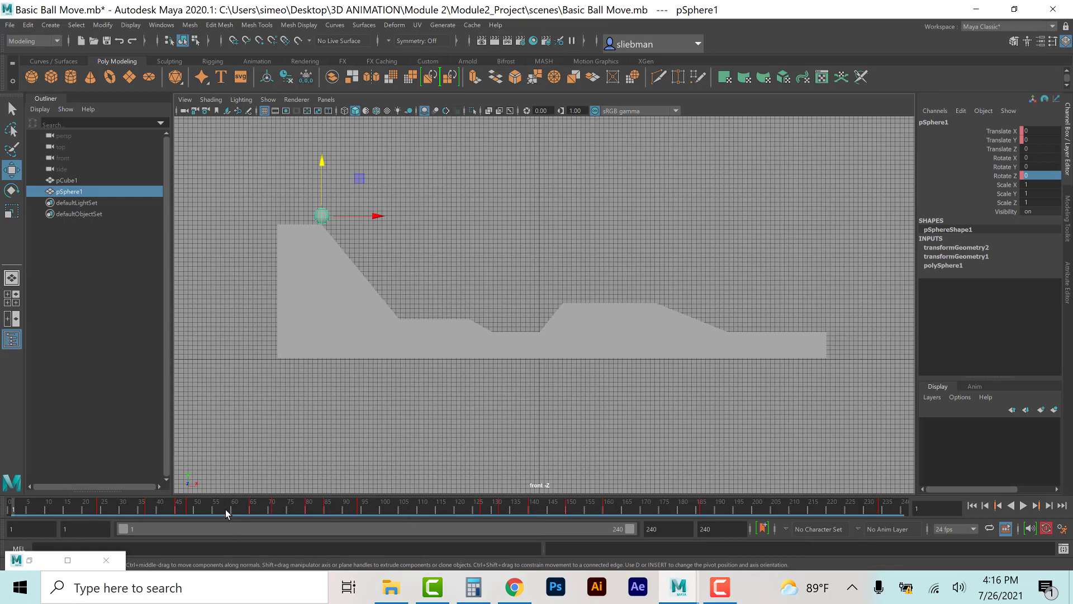
{"action": "left_click", "coordinate": [199, 508]}
{"action": "key", "text": "alt+v"}
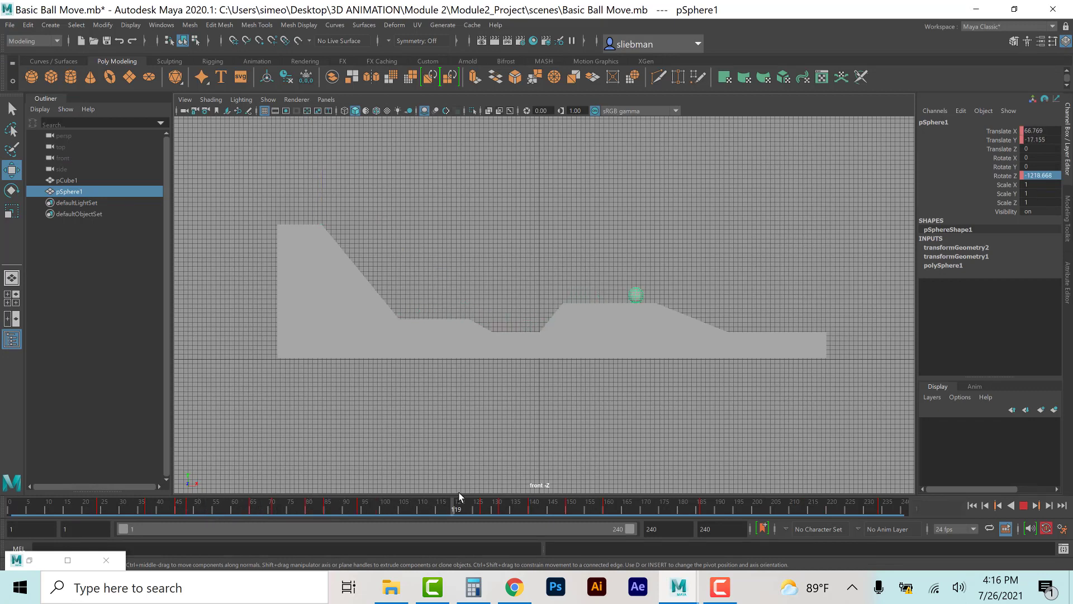
{"action": "key", "text": "alt+v"}
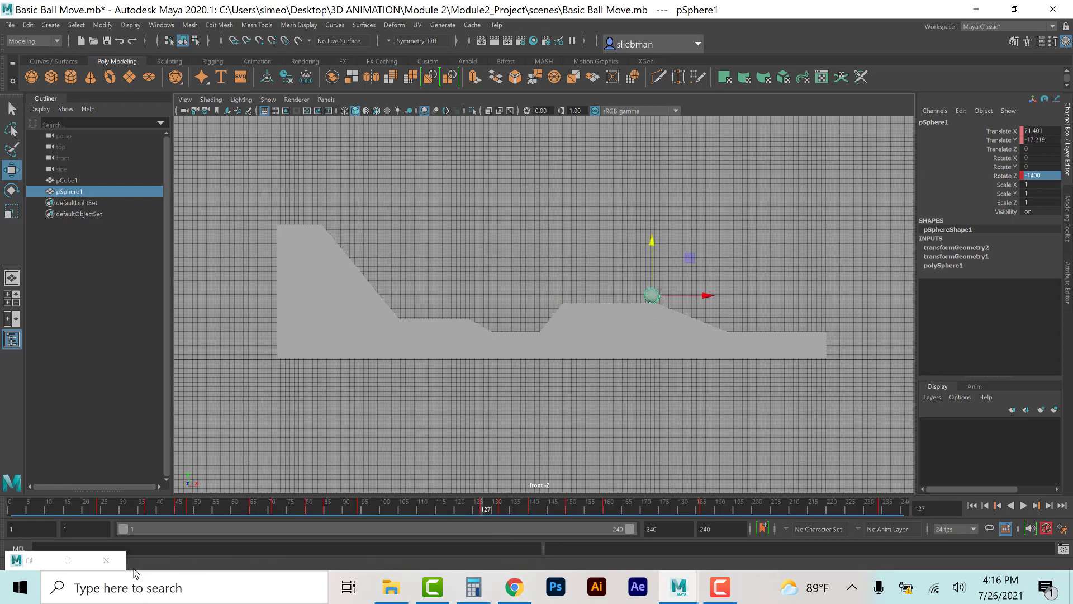
Bring back the Graph Editor and flatten the tangent of the Rotate Z key at frame 127.
{"action": "left_click", "coordinate": [58, 564]}
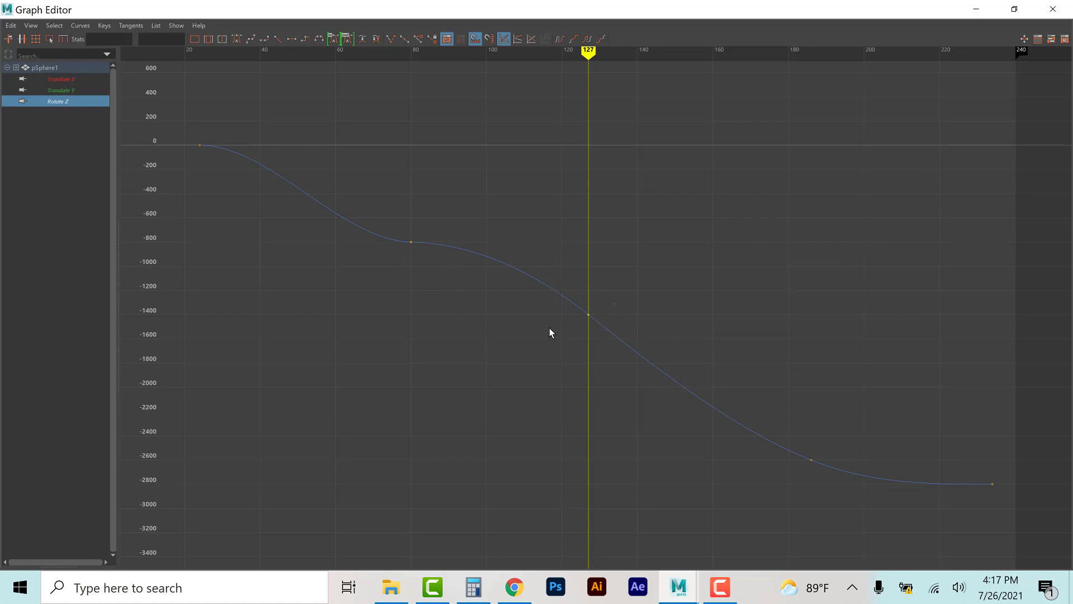
{"action": "left_click_drag", "start_coordinate": [615, 329], "coordinate": [571, 301]}
{"action": "left_click_drag", "start_coordinate": [535, 277], "coordinate": [522, 324]}
Inspect the sphere's Translate X and Translate Y curves, then shrink and minimize the Graph Editor.
{"action": "left_click", "coordinate": [62, 79]}
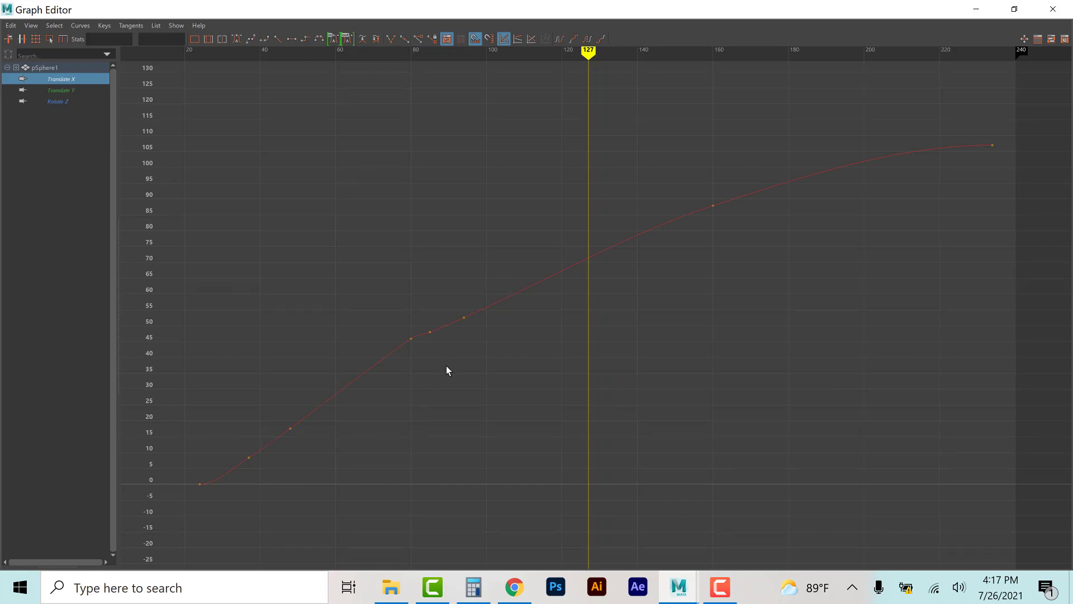
{"action": "left_click", "coordinate": [74, 91]}
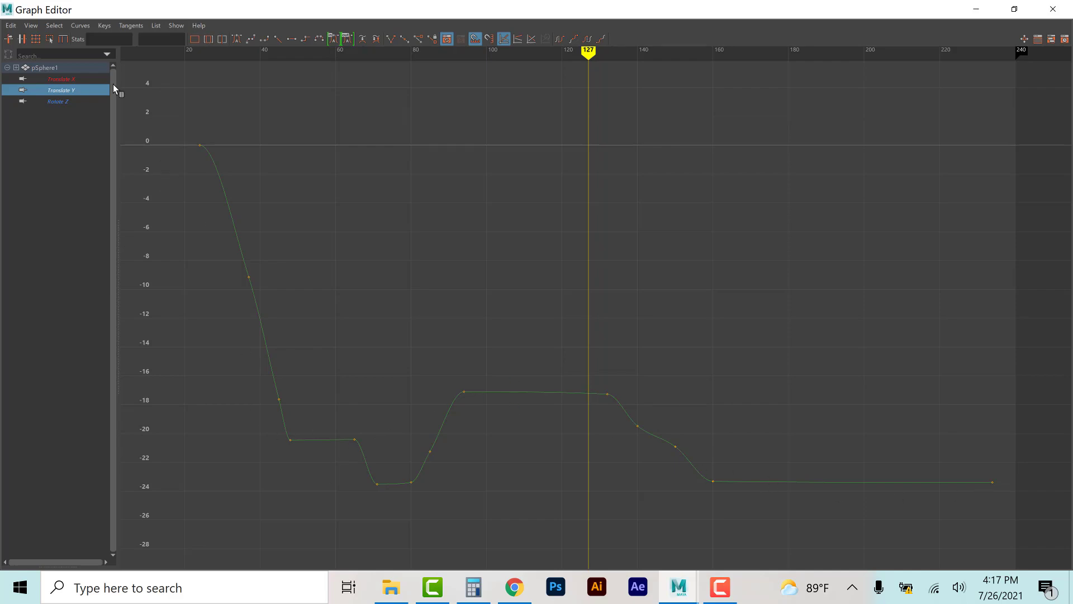
{"action": "left_click", "coordinate": [1014, 9]}
{"action": "left_click", "coordinate": [641, 127]}
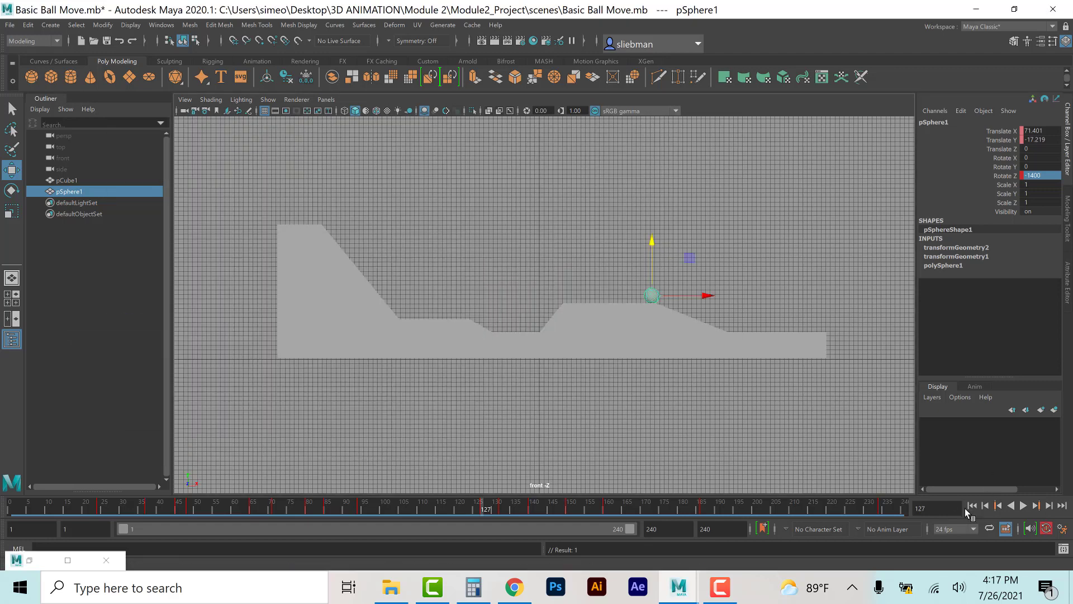
Play the animation from frame 1 to review the edited rotation curve, and return to frame 1.
{"action": "left_click", "coordinate": [972, 505]}
{"action": "left_click", "coordinate": [1023, 505]}
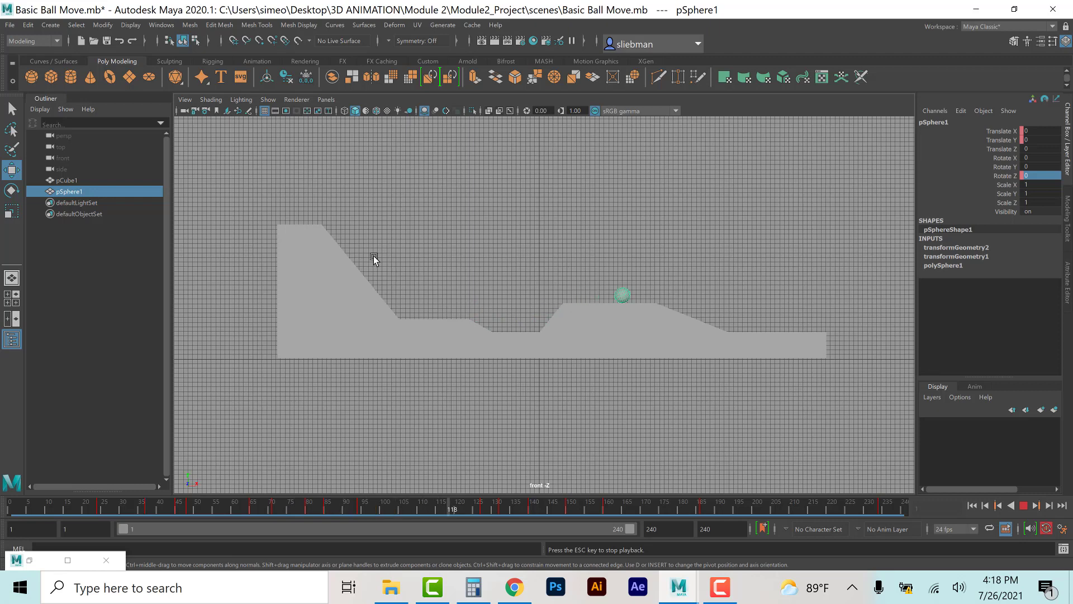
{"action": "left_click", "coordinate": [1024, 506]}
{"action": "left_click", "coordinate": [972, 505]}
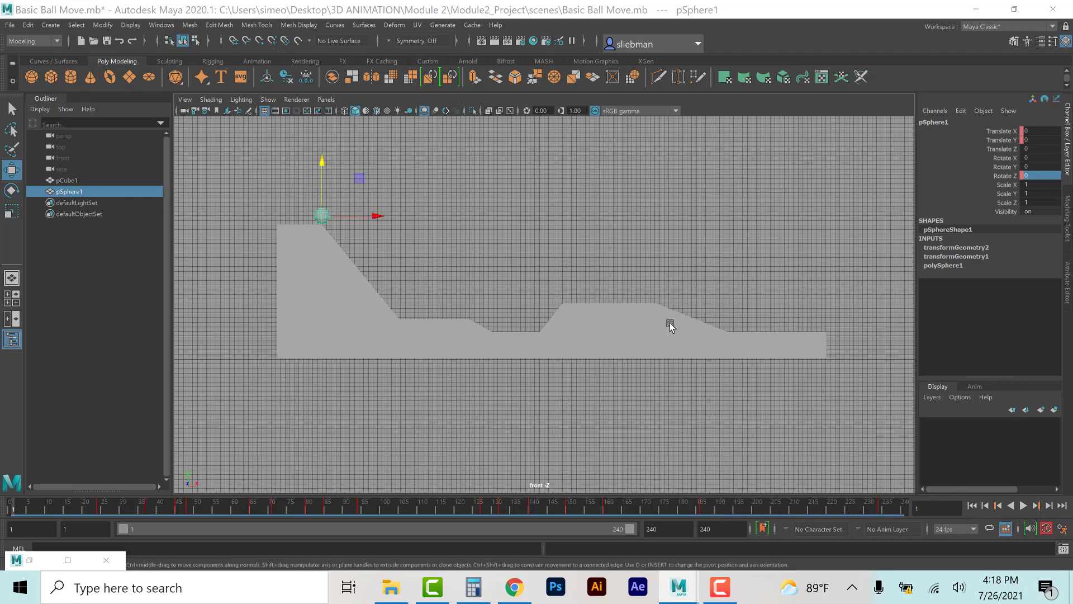
Switch to the perspective view and, at frame 1, move the sphere back along the top platform to about -1.97 in X.
{"action": "key", "text": "space"}
{"action": "key", "text": "space"}
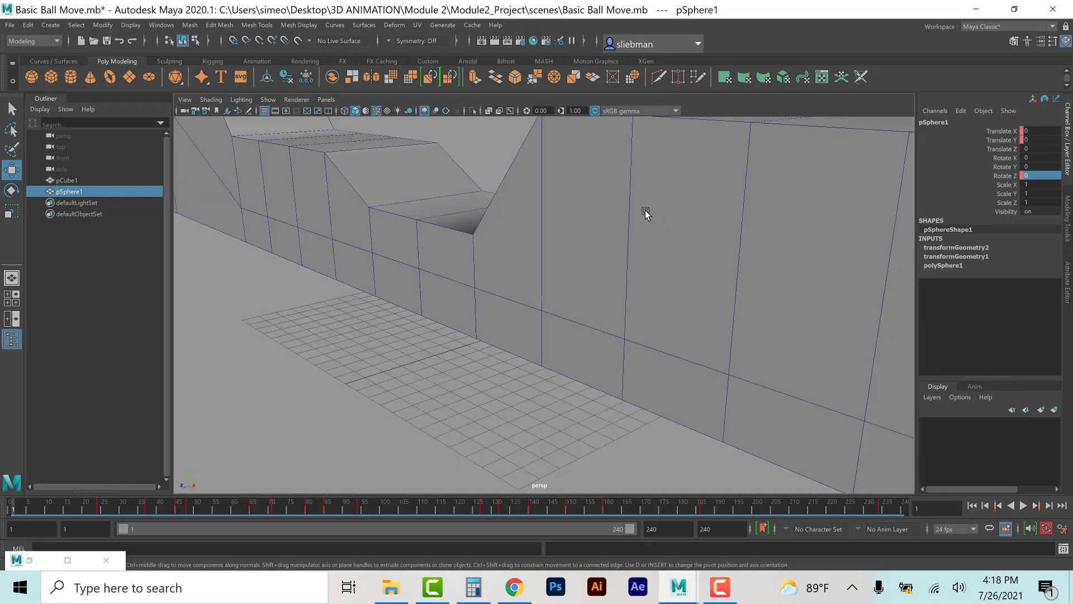
{"action": "scroll", "coordinate": [645, 214], "scroll_direction": "down", "scroll_amount": 10}
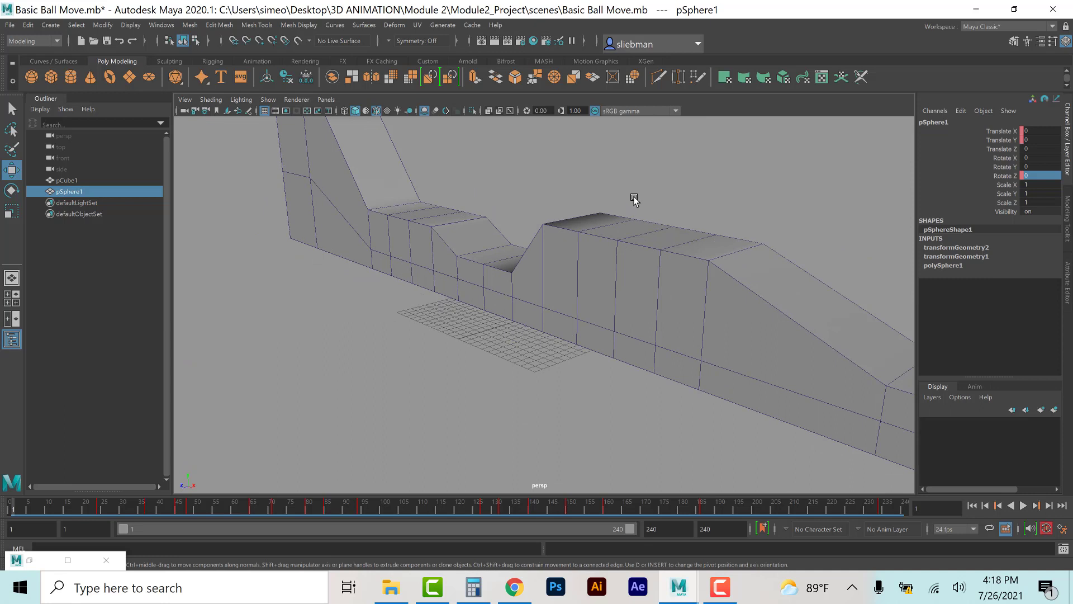
{"action": "left_click_drag", "start_coordinate": [635, 200], "coordinate": [574, 253], "text": "alt"}
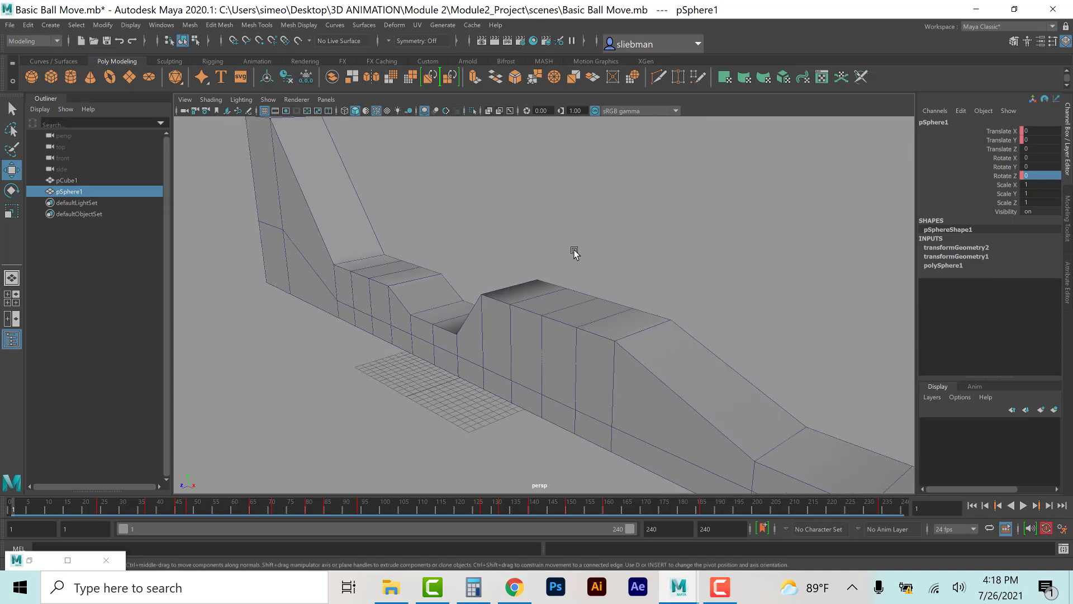
{"action": "scroll", "coordinate": [574, 252], "scroll_direction": "down", "scroll_amount": 3}
{"action": "left_click_drag", "start_coordinate": [647, 271], "coordinate": [630, 259], "text": "alt"}
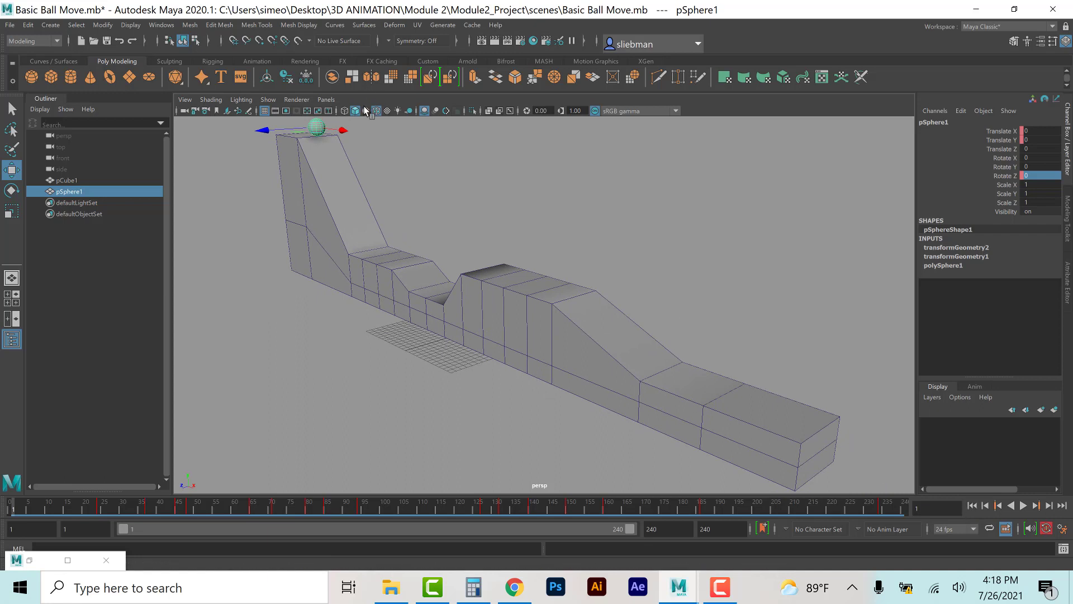
{"action": "left_click_drag", "start_coordinate": [344, 129], "coordinate": [338, 128]}
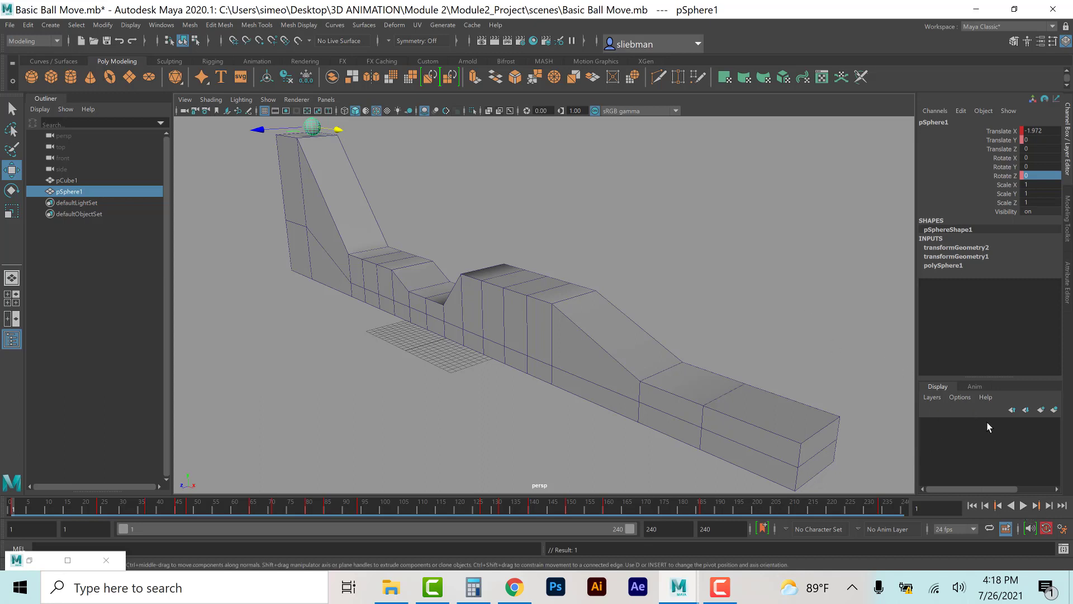
Play the animation in the perspective view to review the ball's travel along the track, and stop playback.
{"action": "left_click", "coordinate": [1022, 505]}
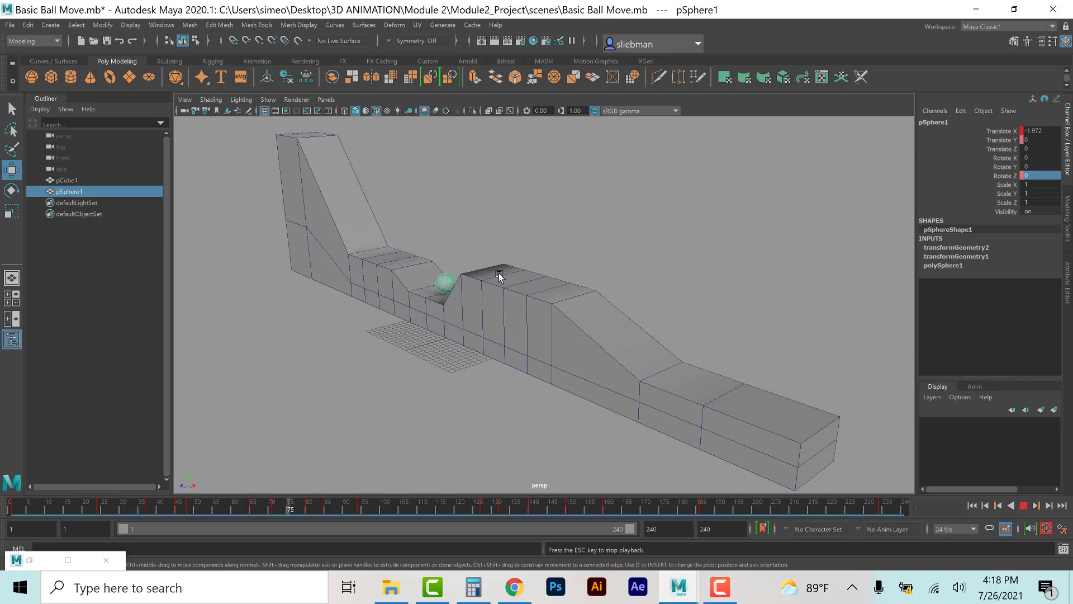
{"action": "key", "text": "Escape"}
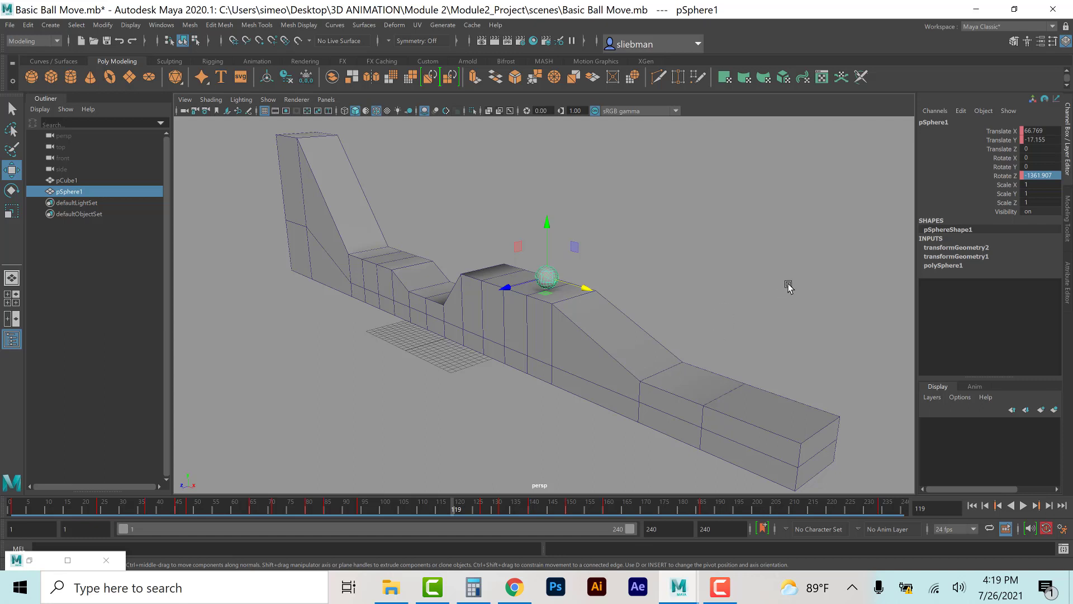
{"action": "left_click", "coordinate": [723, 594]}
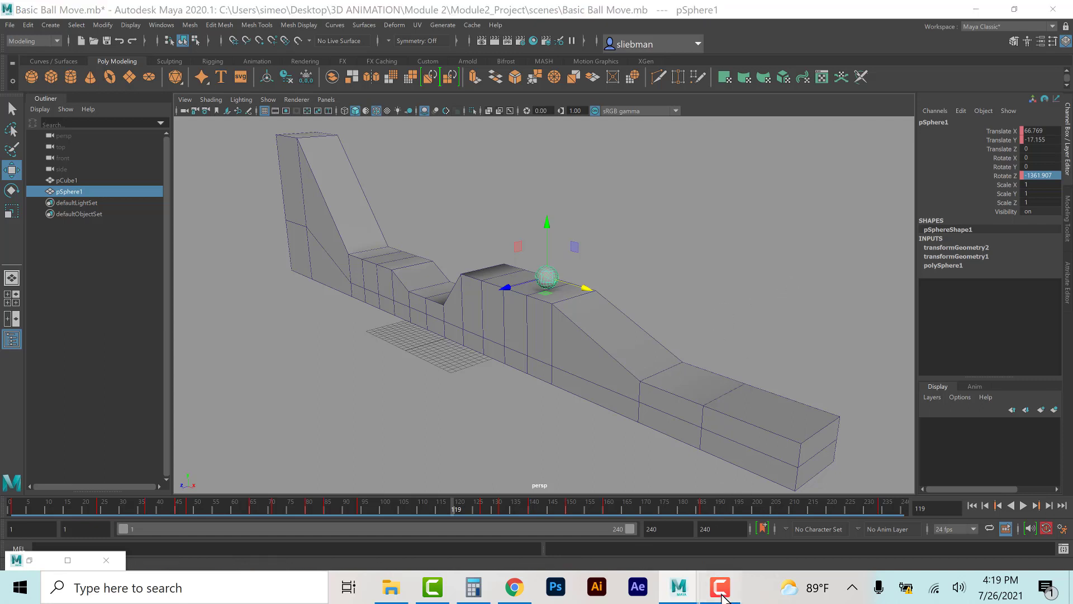